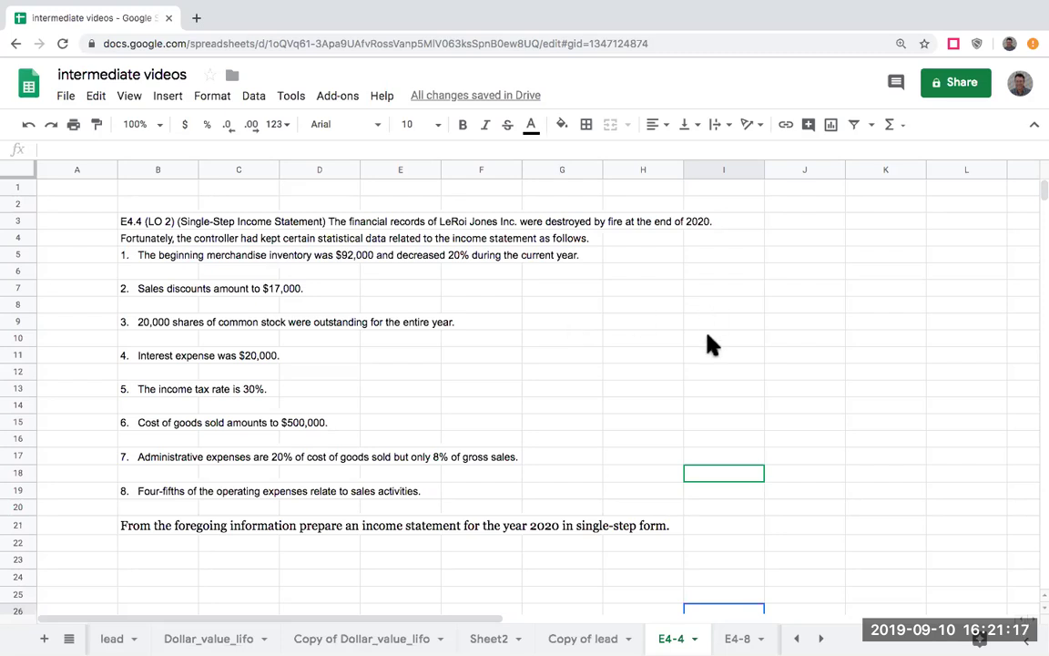
Review the E4.4 exercise text: the introduction, the eight numbered facts and the single-step income statement requirement
click(330, 224)
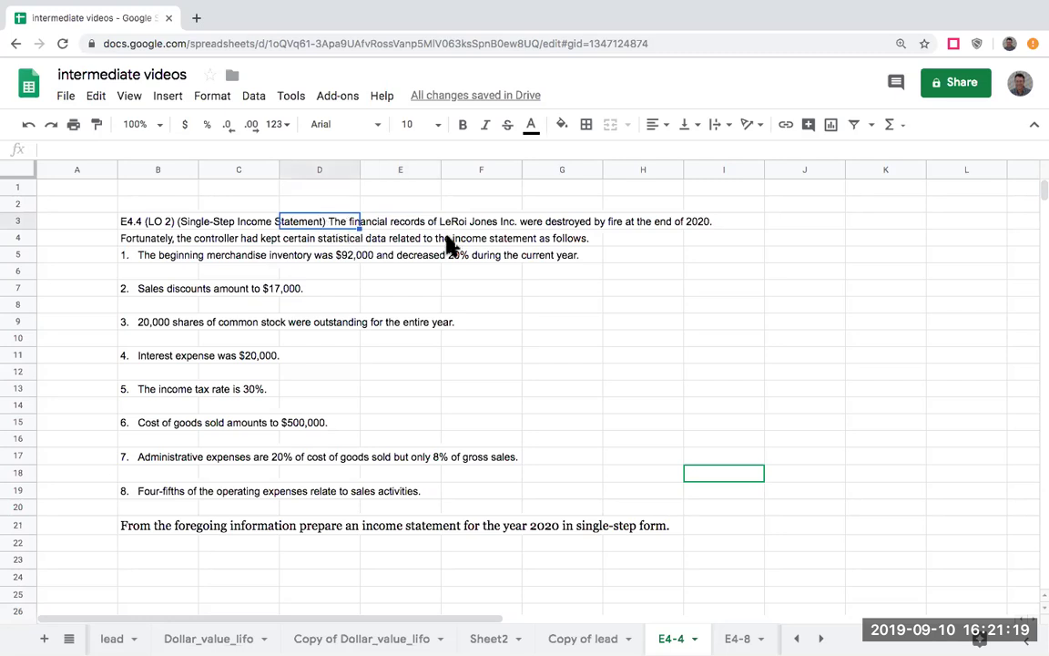
click(480, 224)
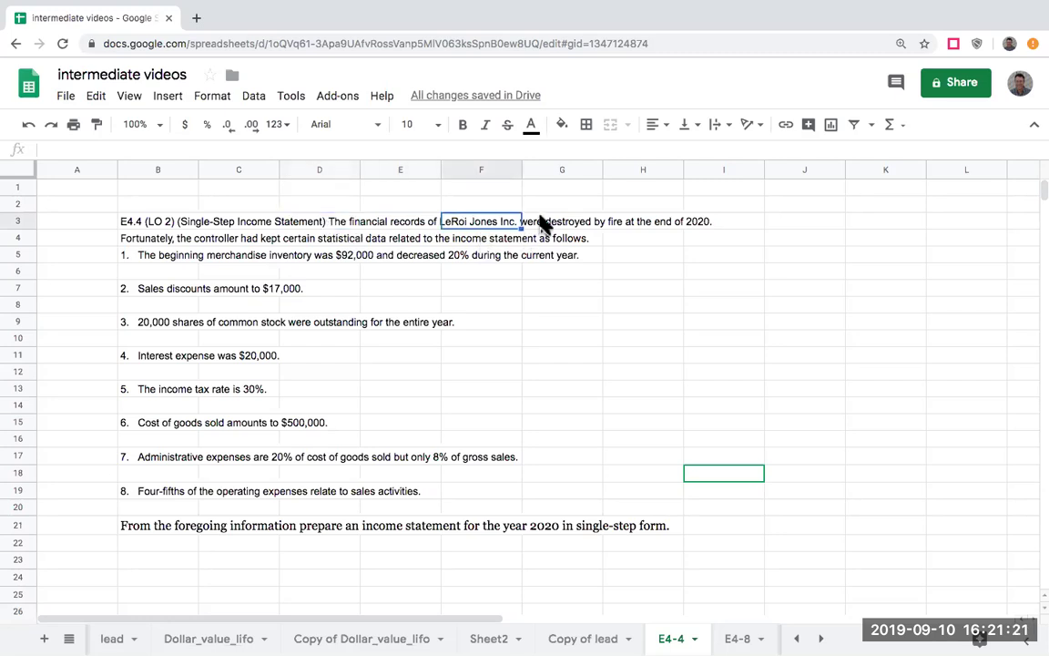
click(541, 228)
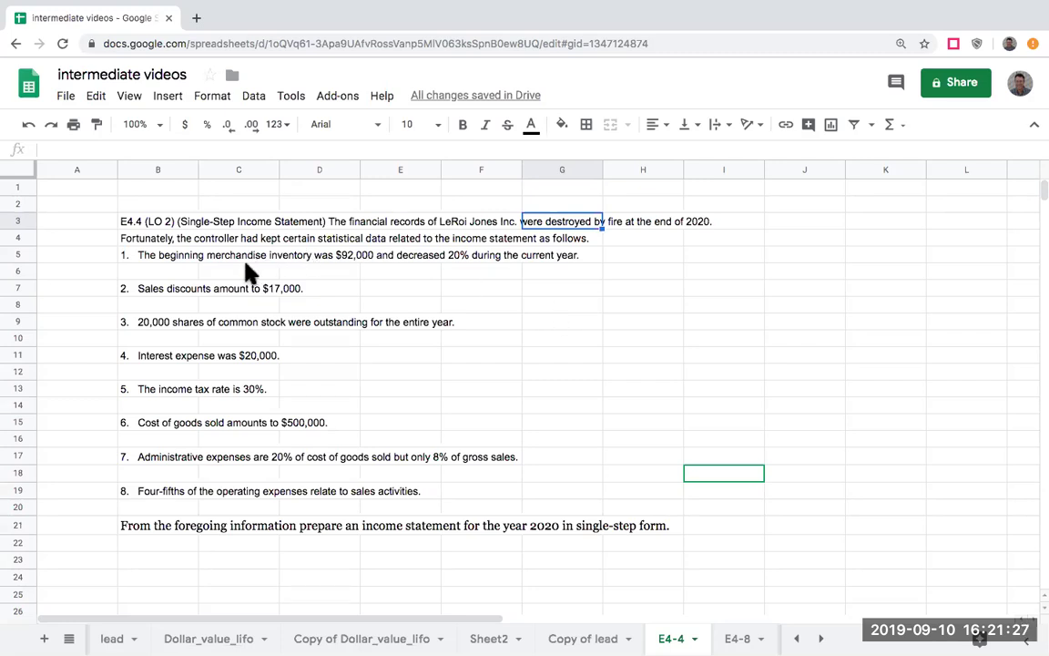
click(158, 235)
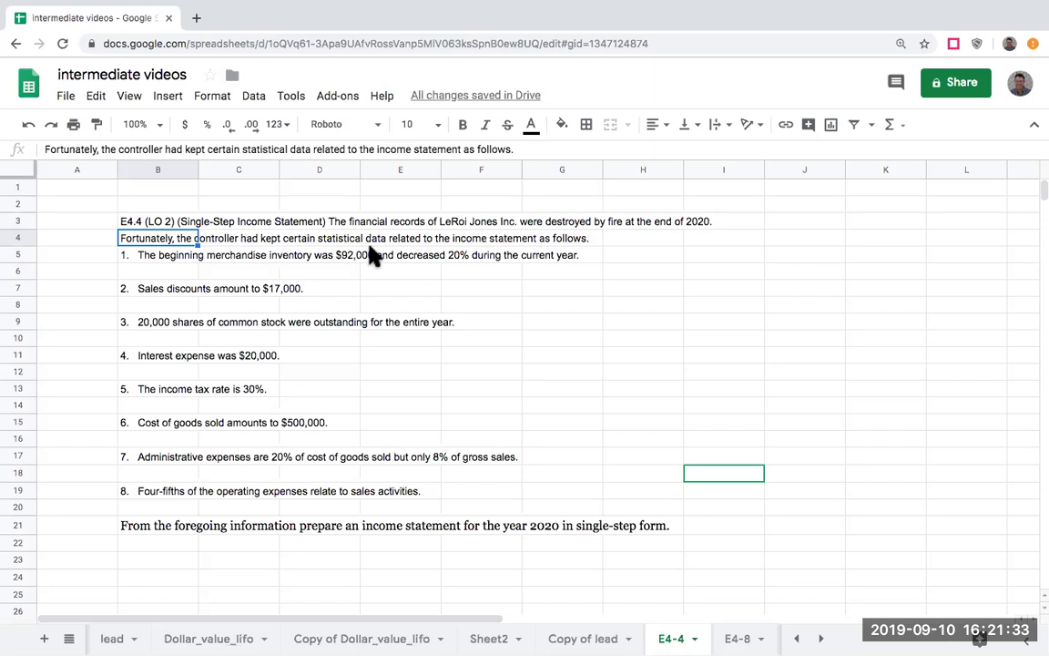
click(166, 256)
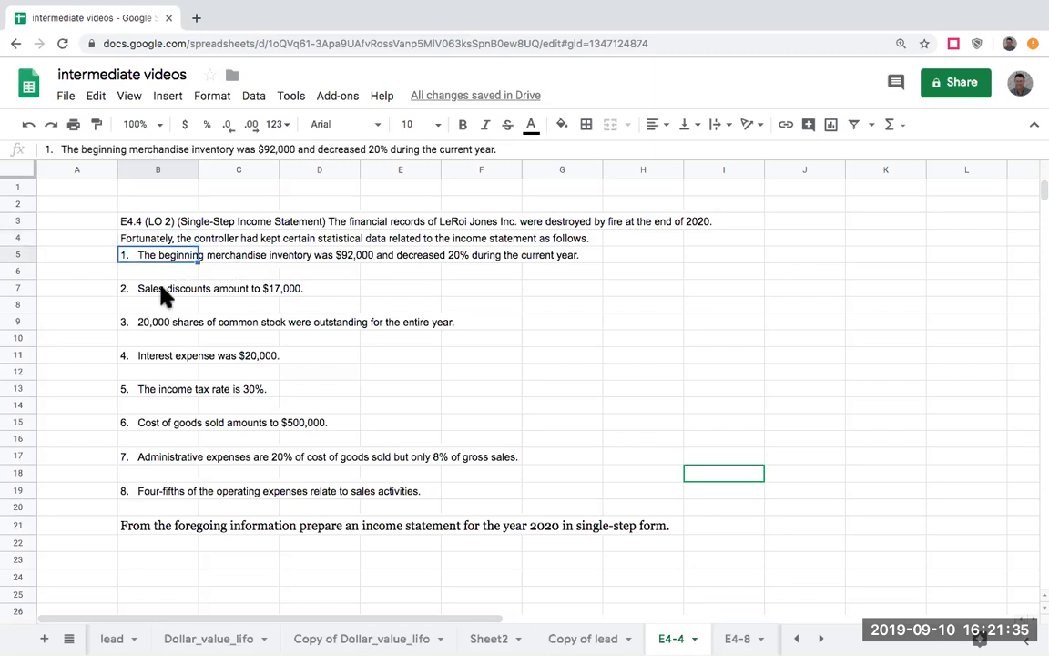
click(161, 288)
click(164, 258)
click(161, 290)
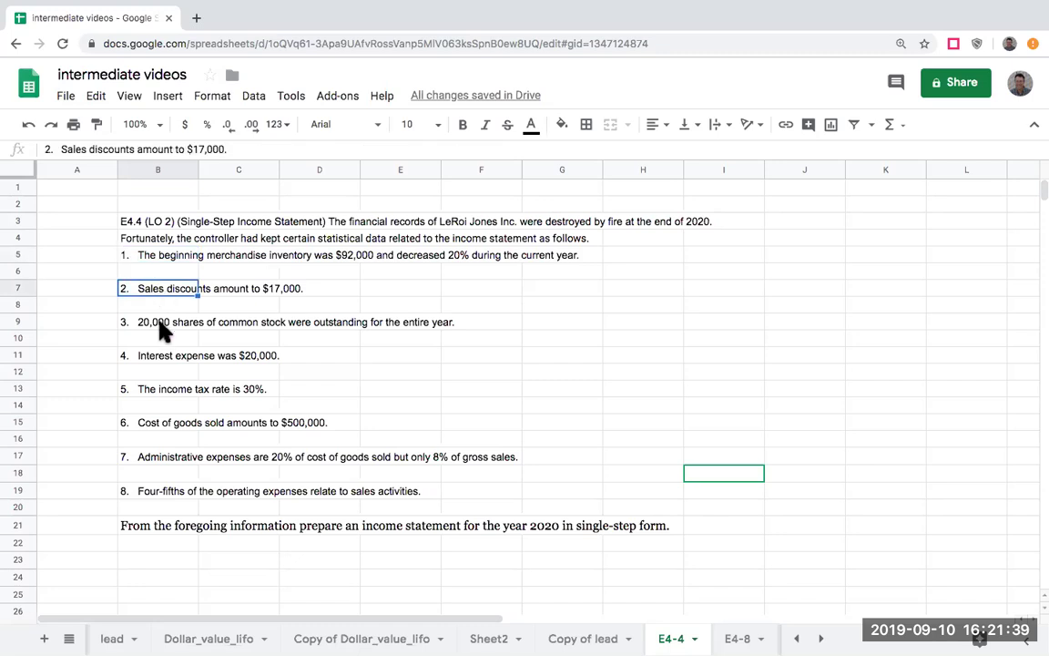
click(161, 324)
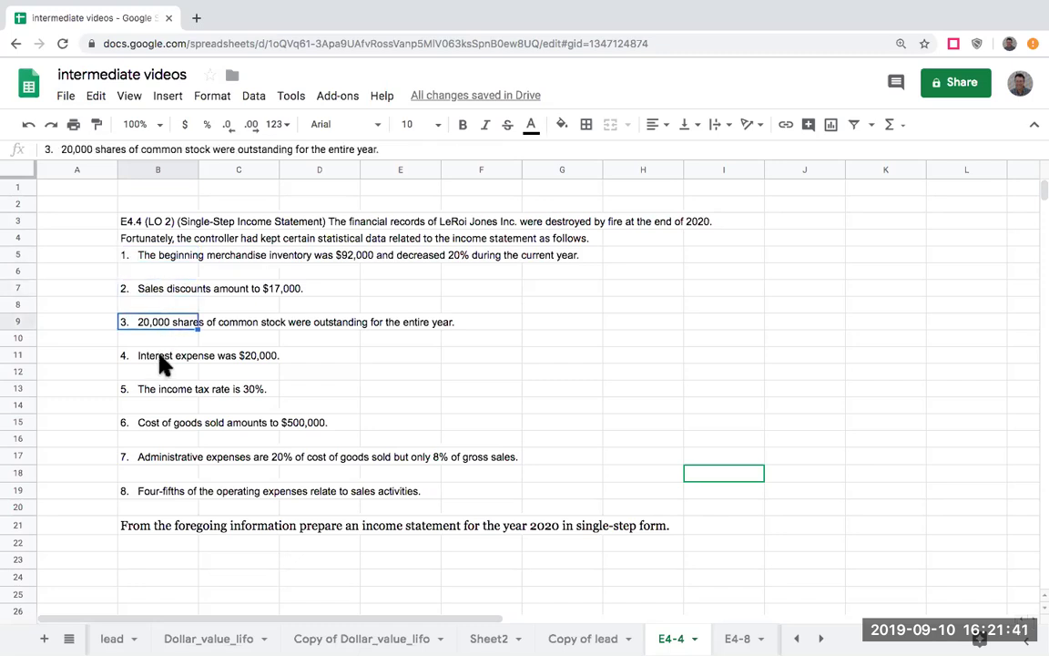
click(161, 358)
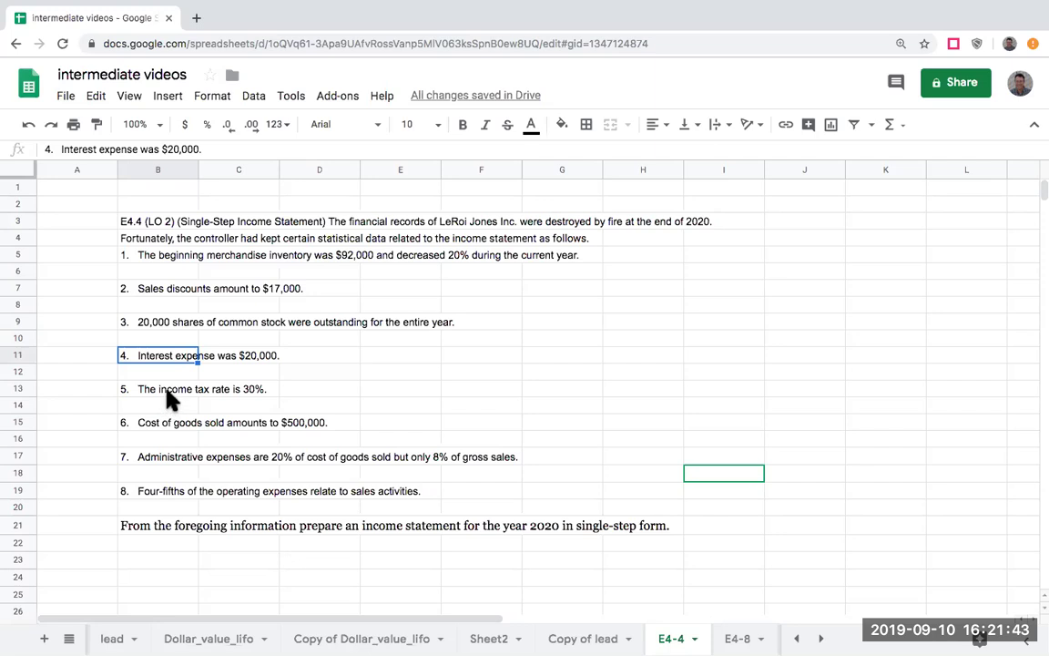
click(166, 392)
click(147, 424)
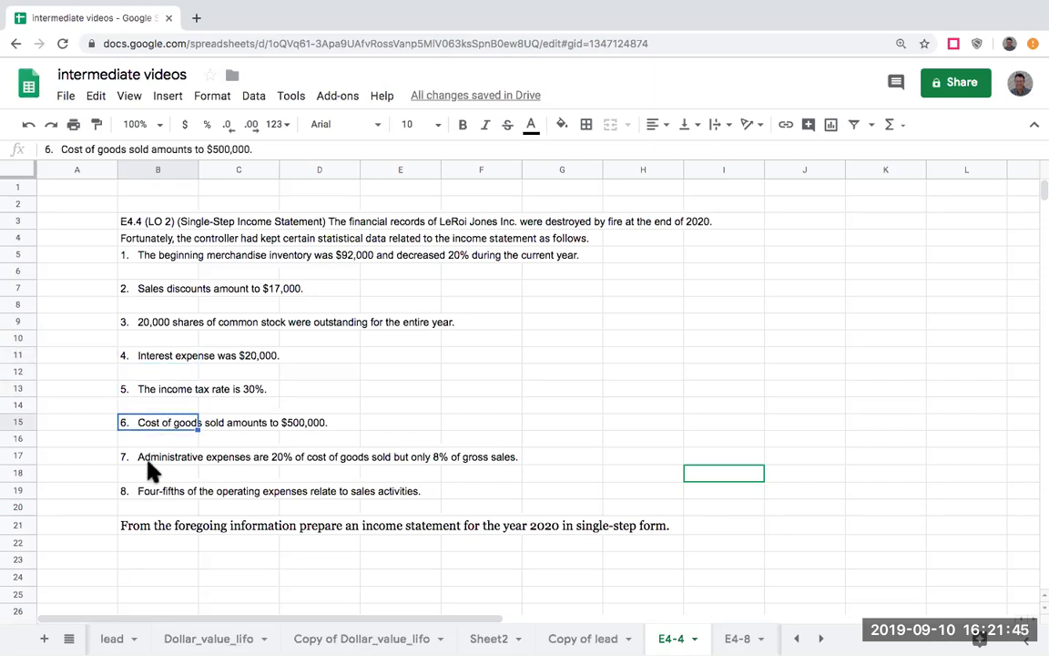
click(147, 461)
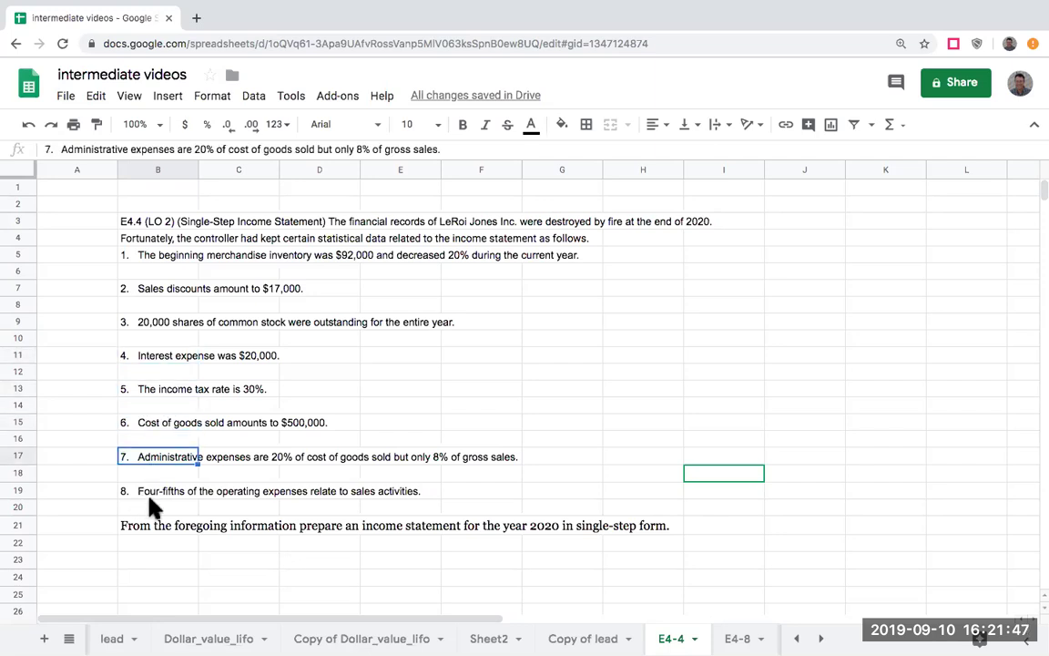
click(155, 495)
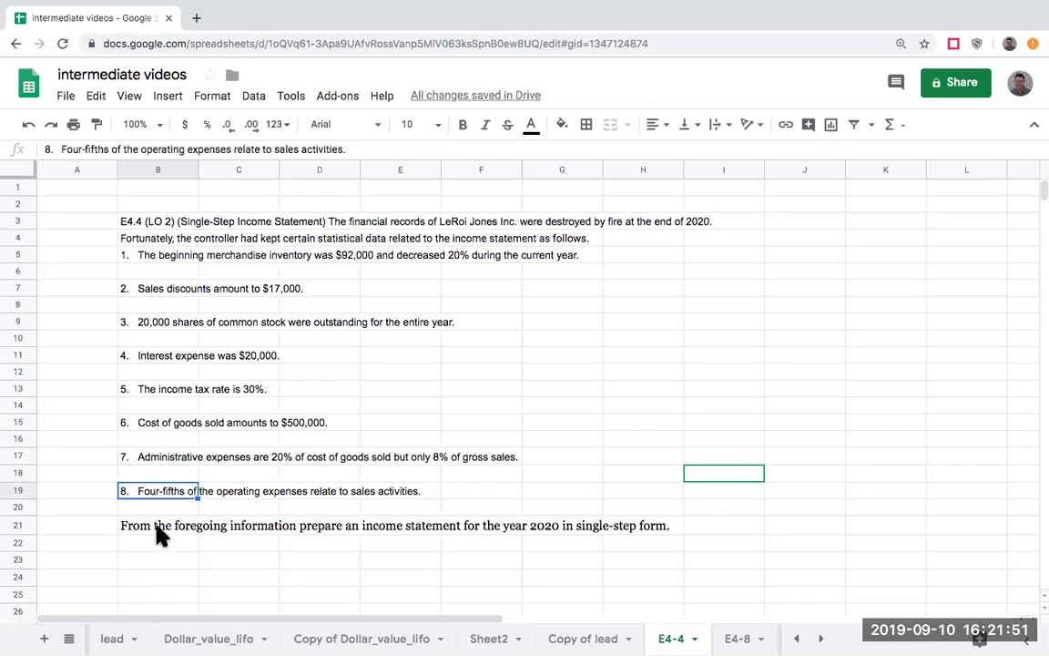
click(157, 537)
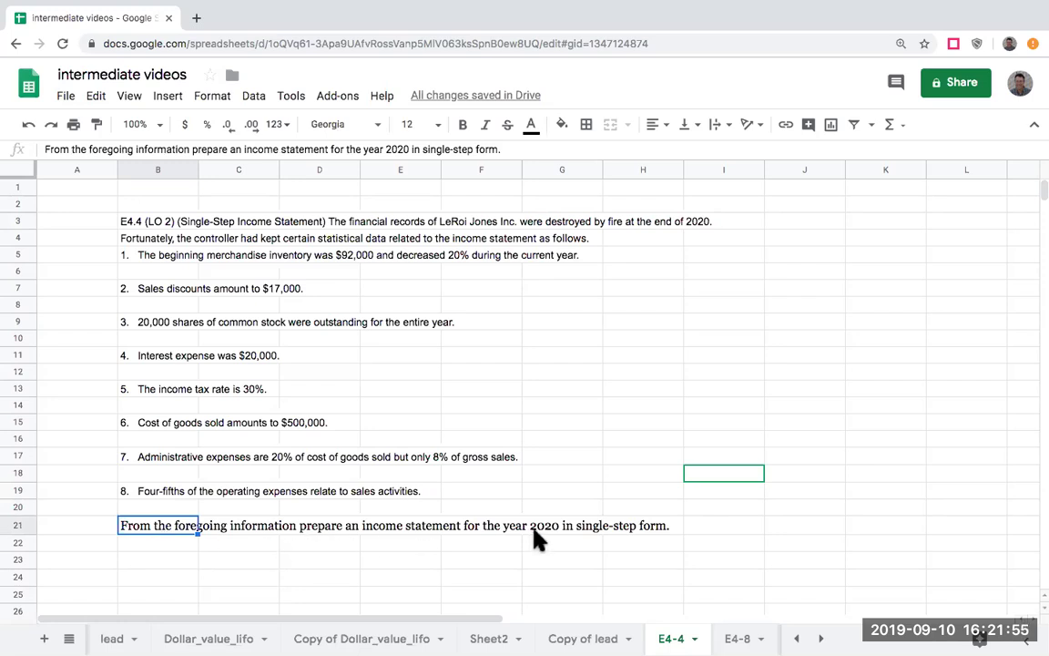
Start the income statement layout beside the exercise text with the label "Sales" in cell I6
click(724, 271)
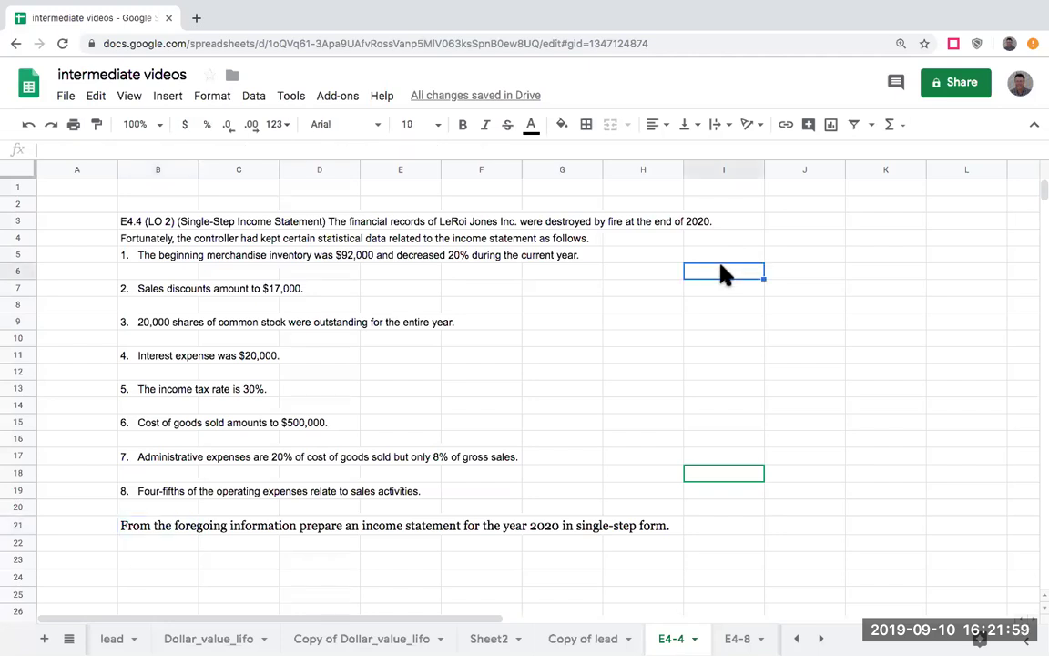
text(Sales)
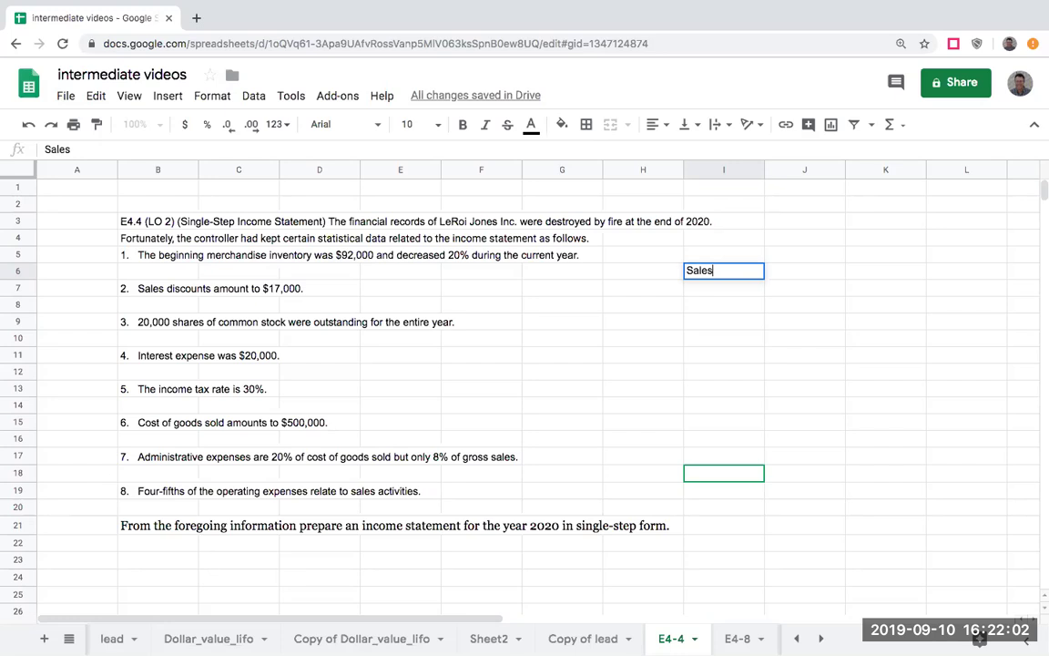
key(Return)
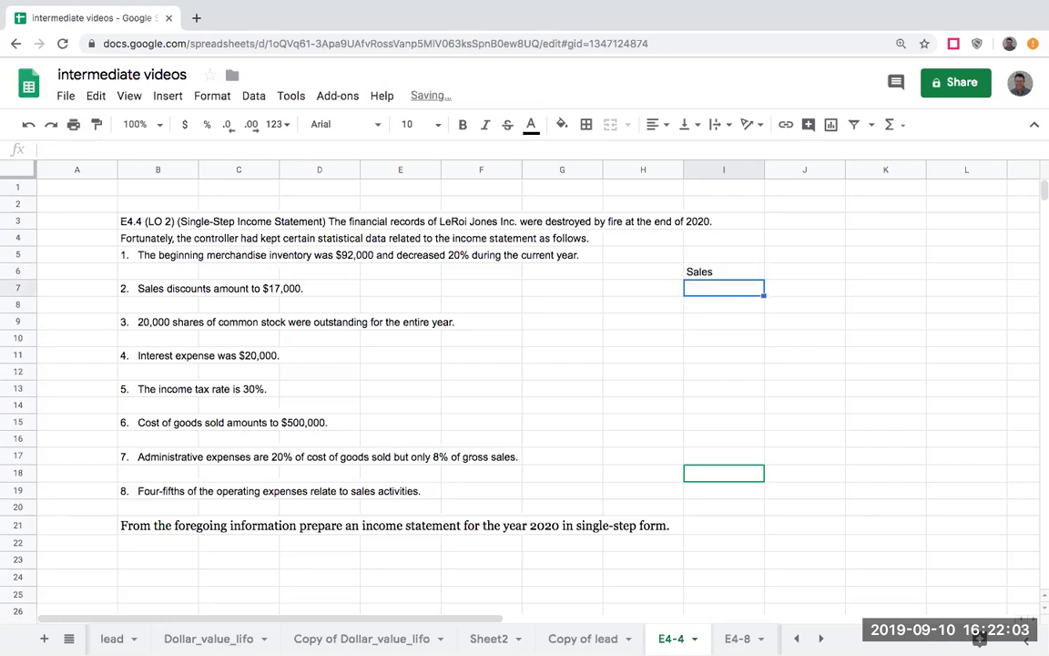
click(805, 272)
click(885, 271)
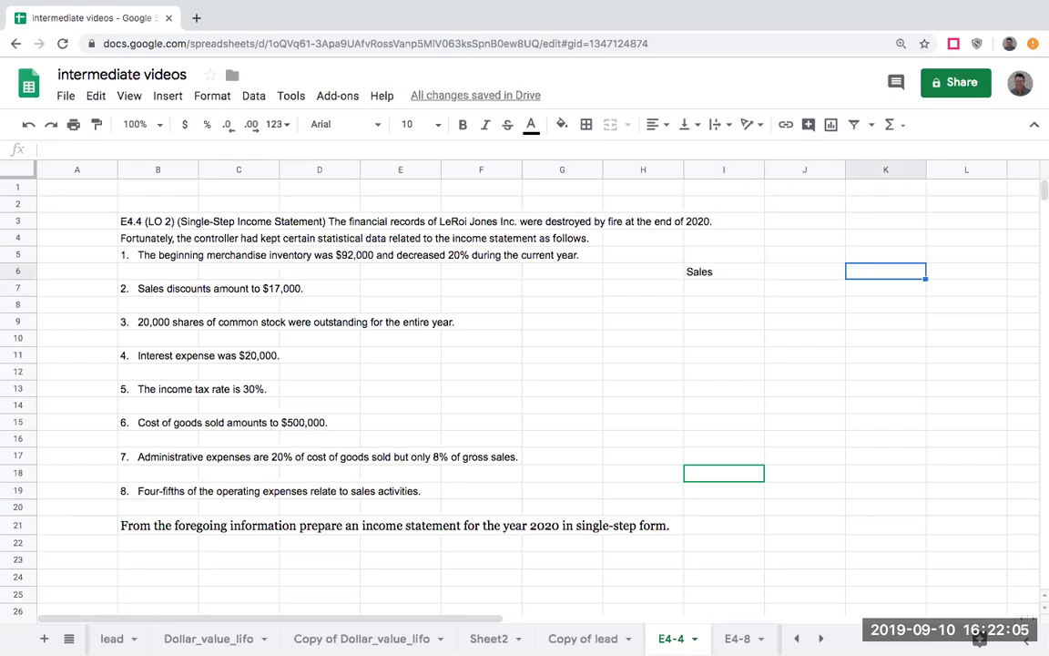
Check the administrative expenses fact, and add the label "Expenses" in cell I10
click(270, 411)
click(186, 460)
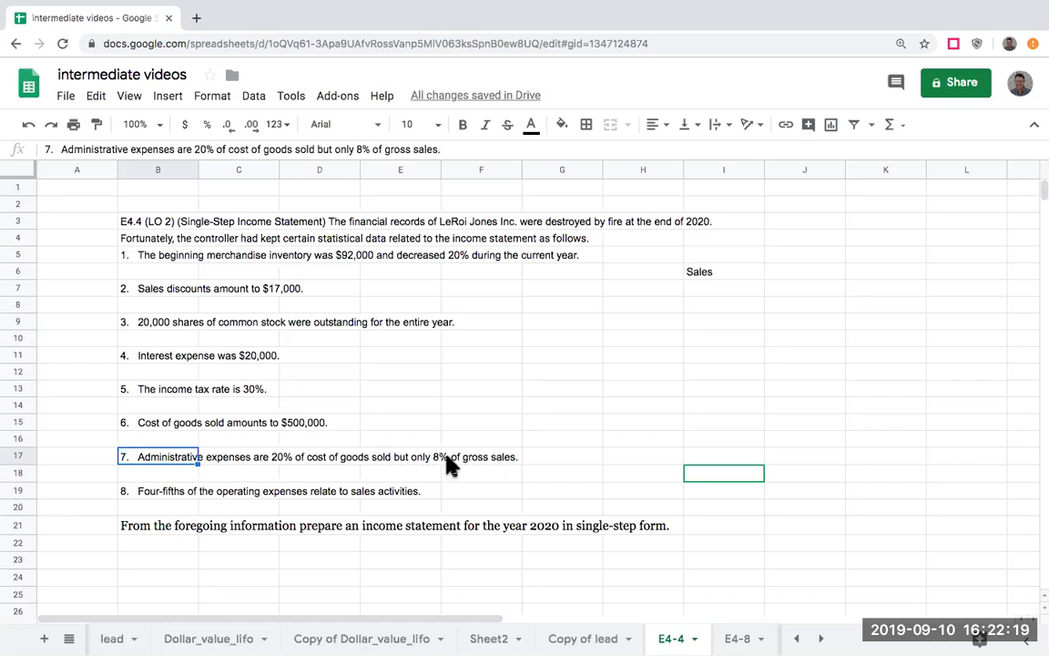
click(371, 406)
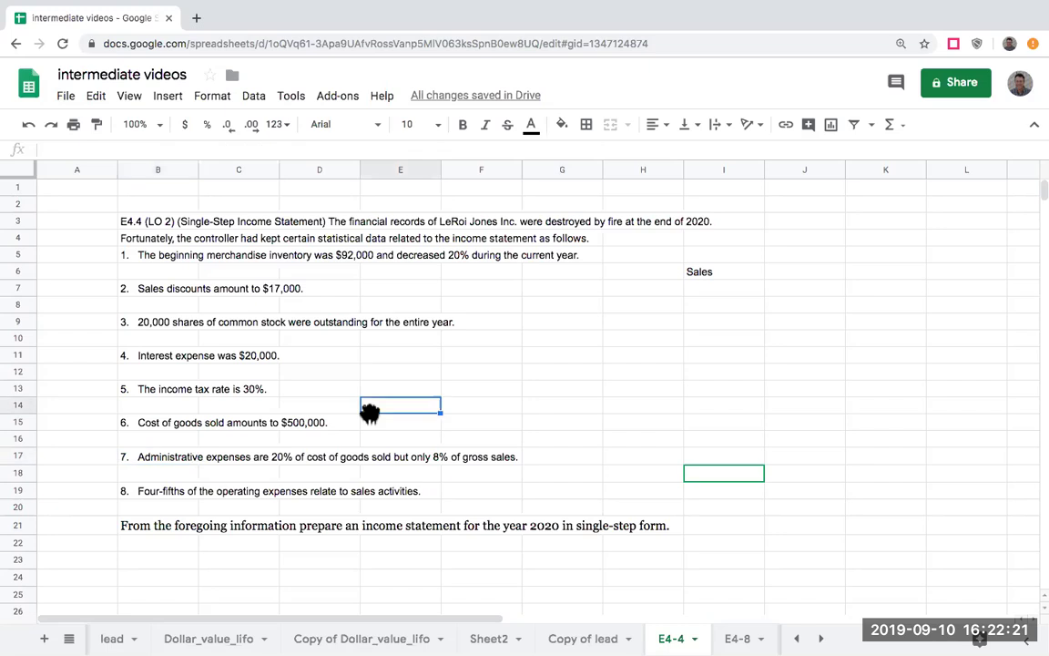
click(718, 274)
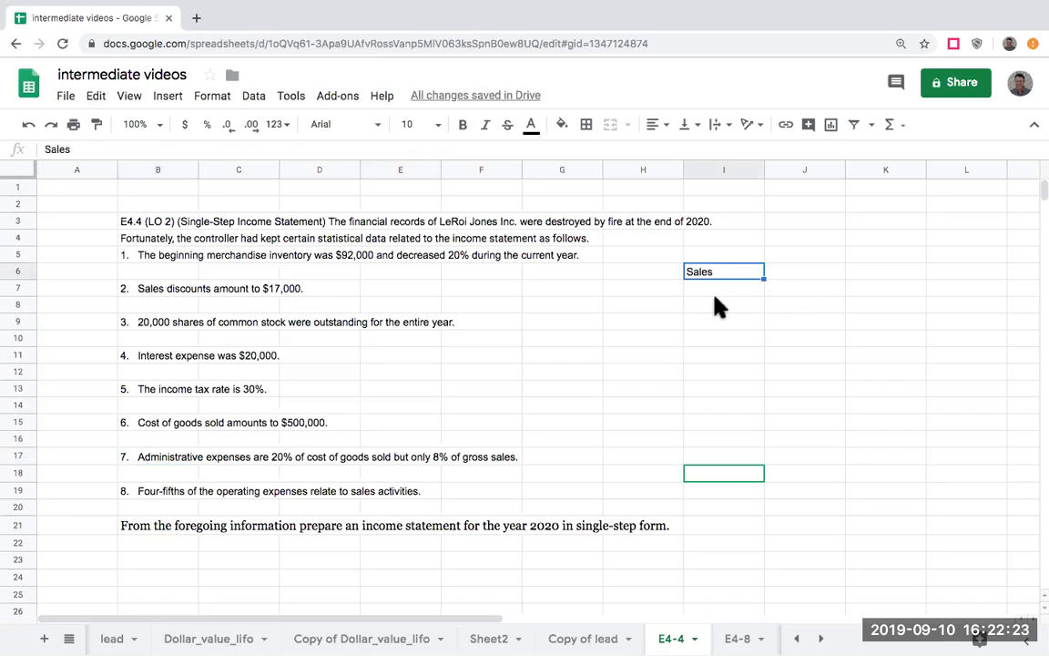
click(715, 308)
click(711, 342)
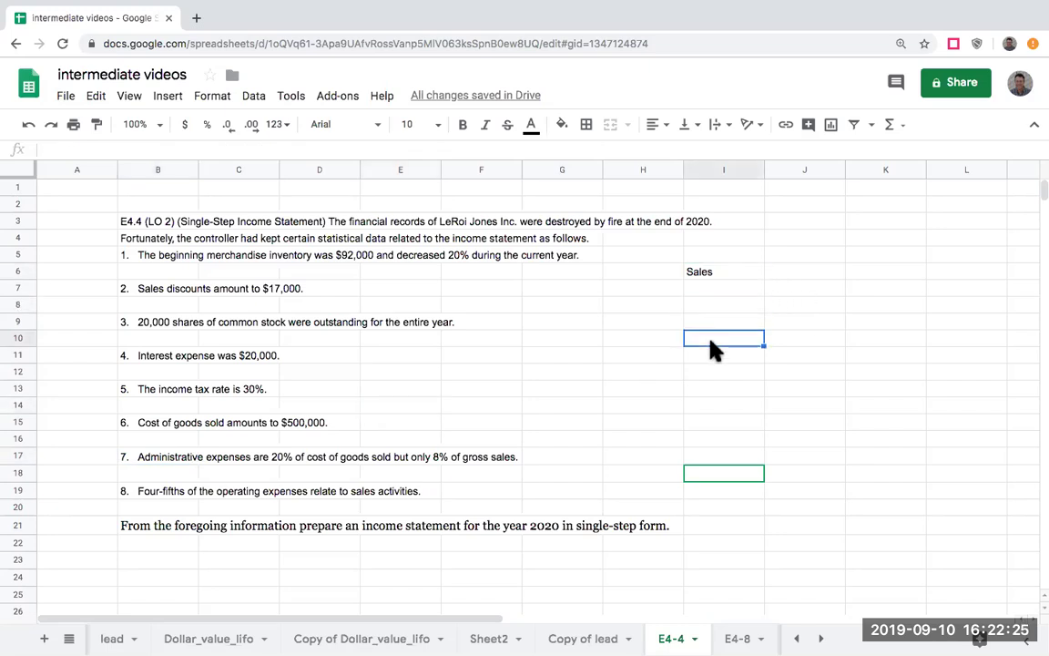
text(Expenses)
key(Return)
Add the label "Net income before income tax" in cell I16, leaving blank rows under Expenses for the expense items
key(Down)
key(Down)
key(Down)
key(Return)
key(Down)
key(Down)
text(Net income befor)
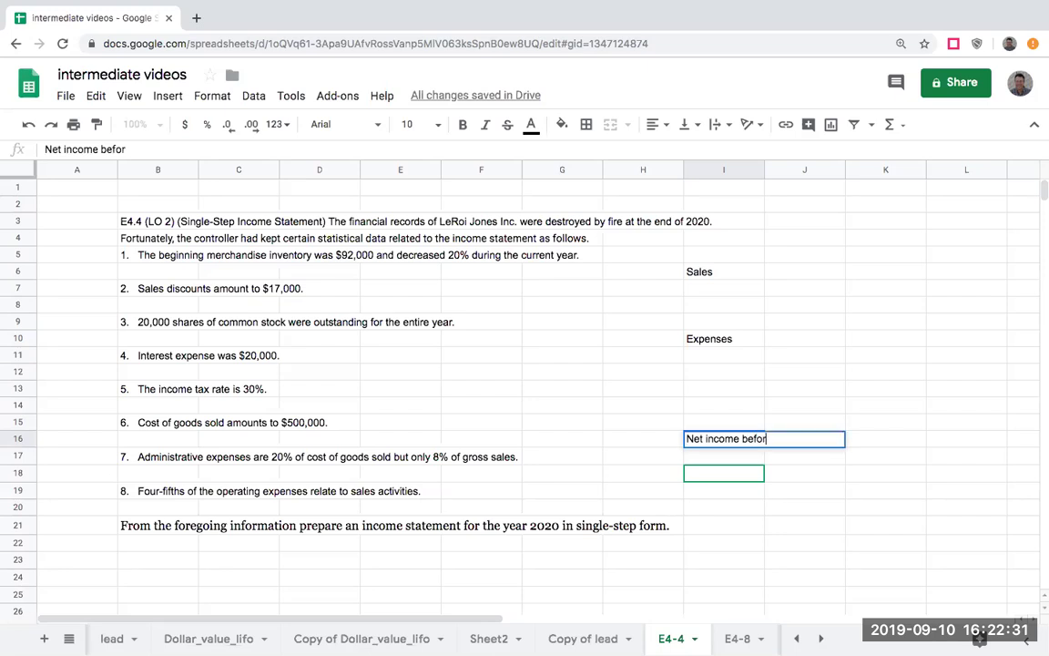
text(e income tax)
key(Return)
Add the labels "less: income taxes" in I17 and "net income after tax" in I18
text(less: income taxes)
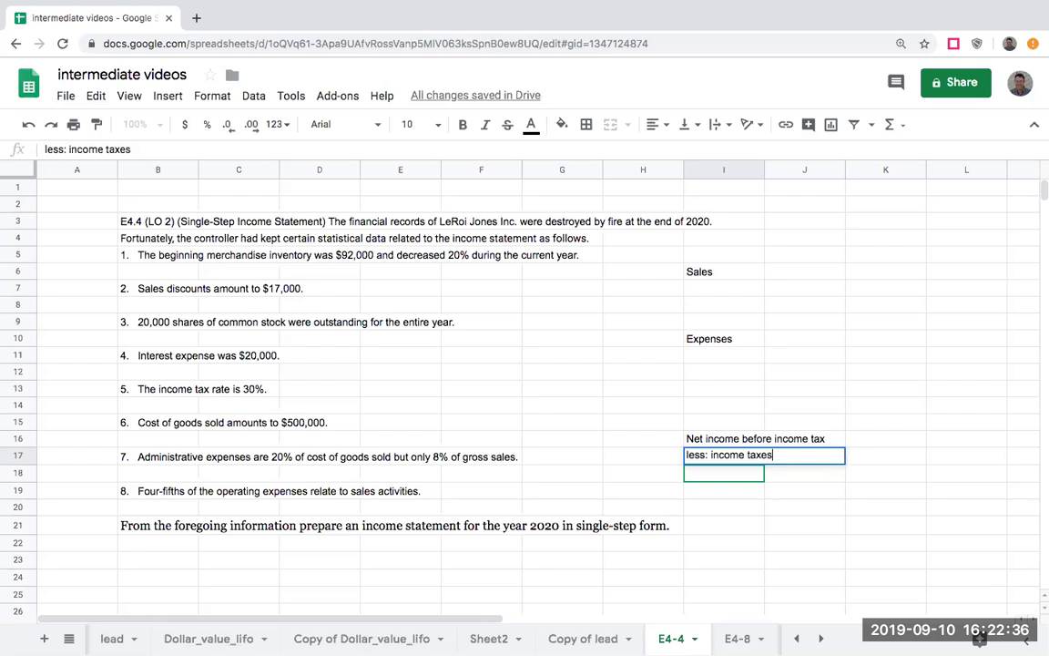
key(Return)
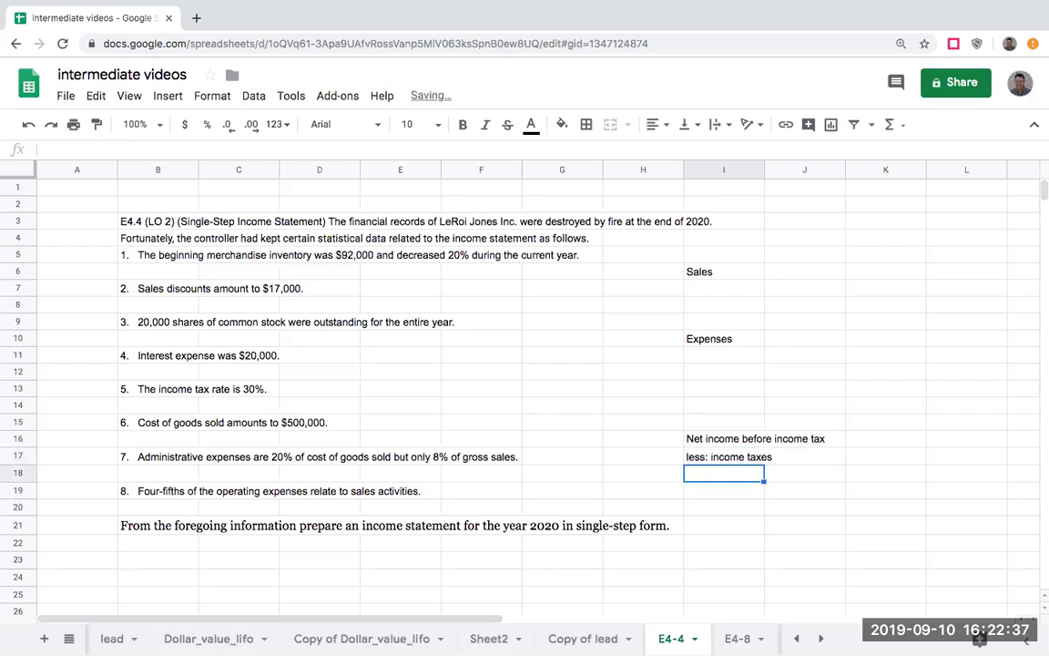
text(net income after tax)
key(Return)
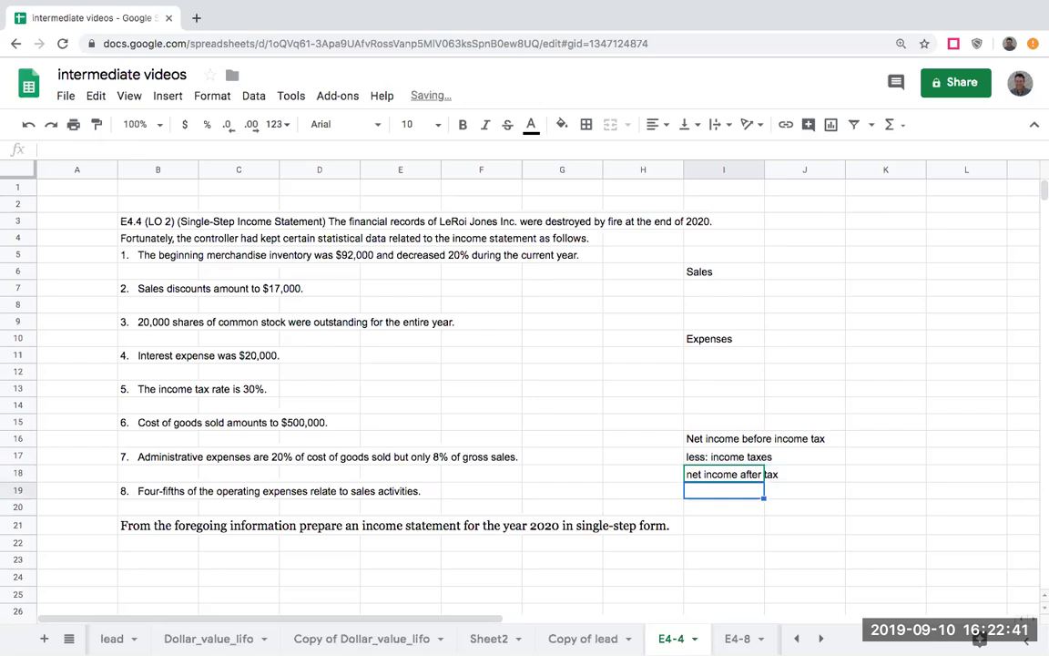
Consult facts 6 and 7, and write the note "admin expenses are 20% of COGS" in cell C23
click(176, 425)
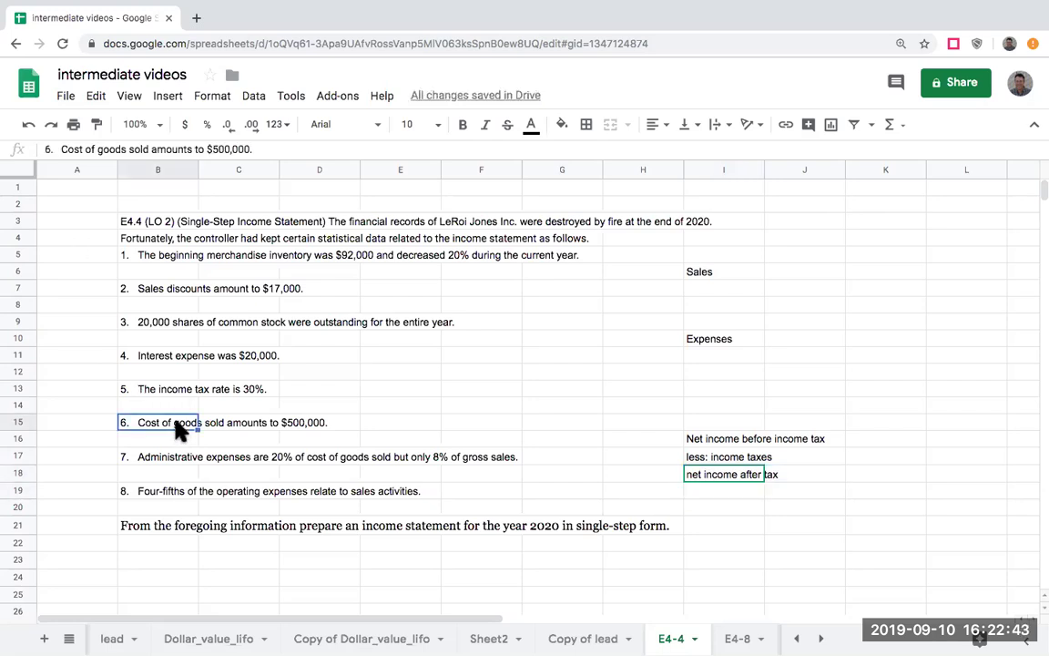
click(167, 441)
click(182, 459)
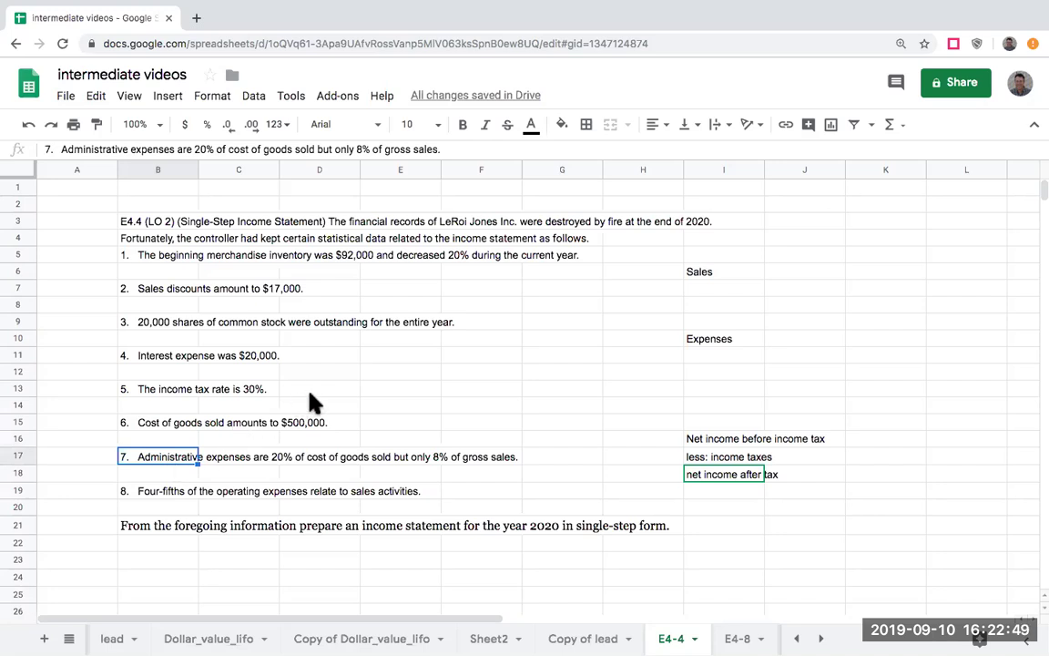
click(240, 561)
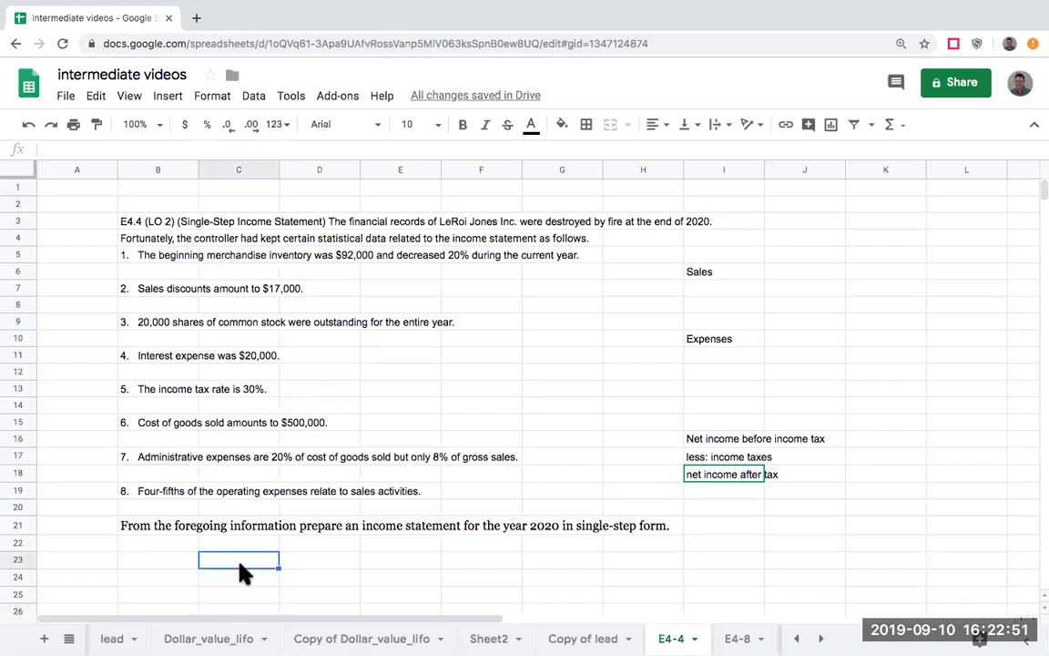
text(admin expenses are 20T%)
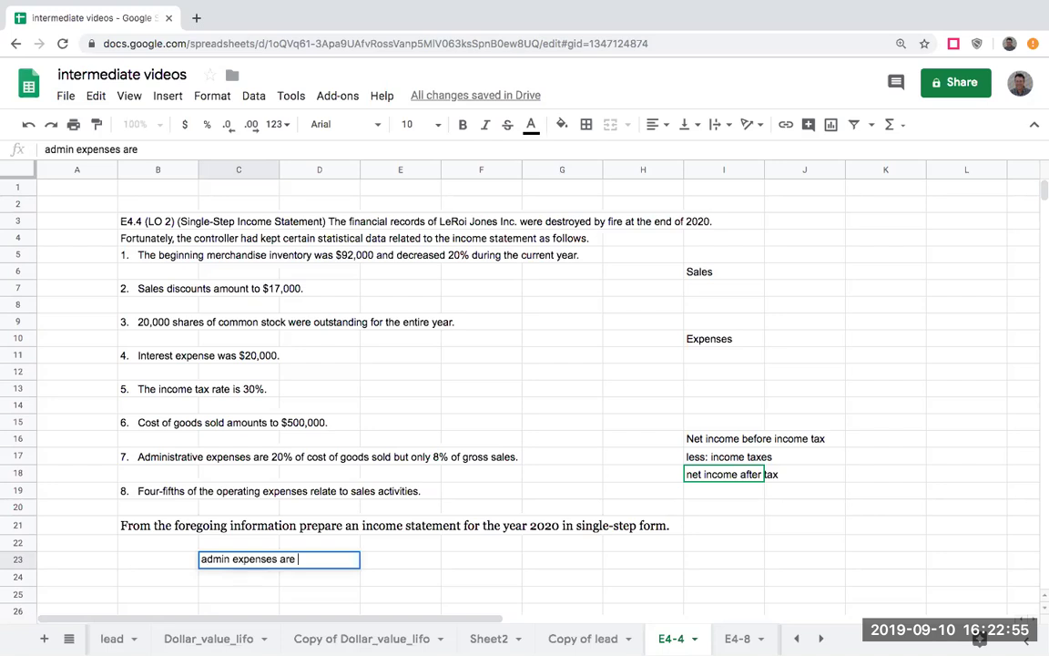
key(BackSpace)
key(BackSpace)
text(% of COGS)
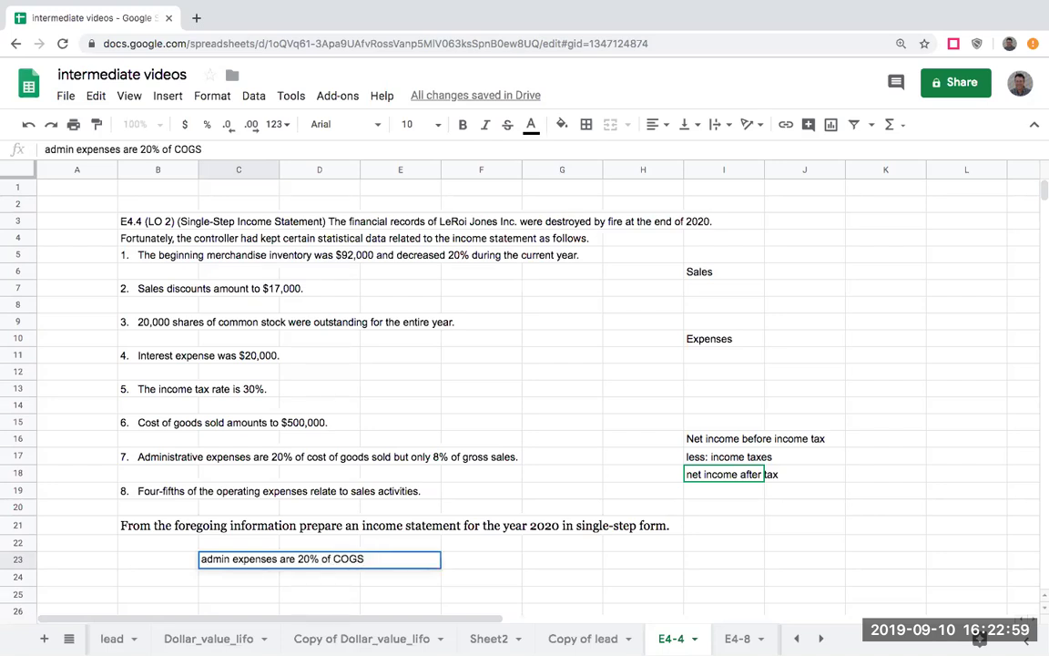
key(Return)
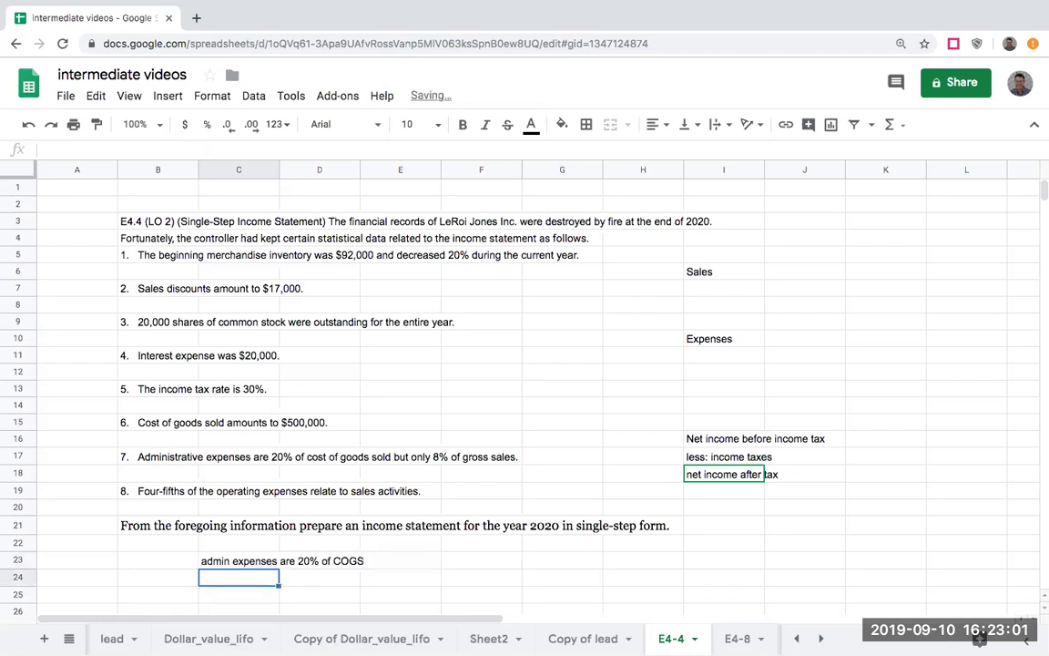
Write the calculation "500,000 * 20% = 100,000" as text in cell C24
text(500,000)
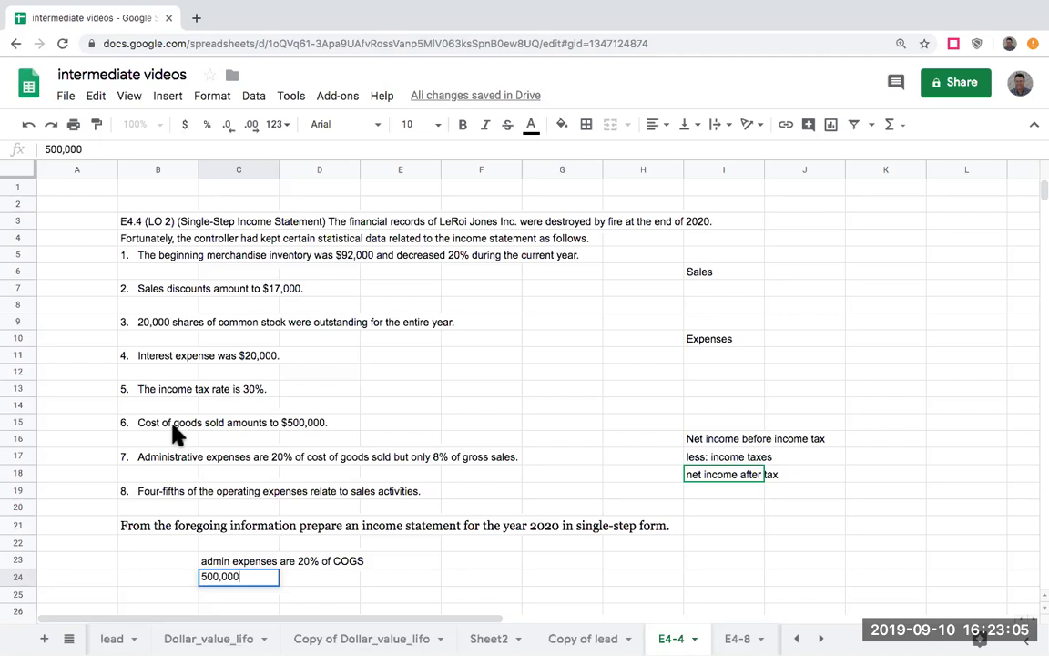
click(85, 148)
text(* 205)
key(BackSpace)
text(% = )
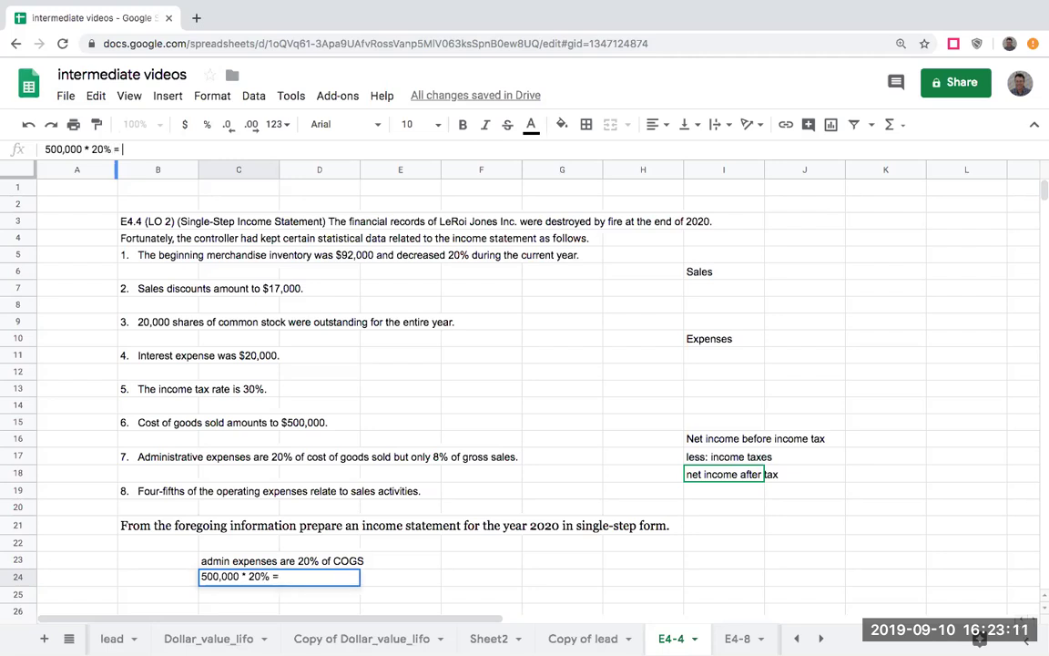
text(100,000)
key(Return)
Write "100,000 = administrative expenses" in cell C25, and return to the administrative expenses fact in B17
text(100,000 = administrative expenses)
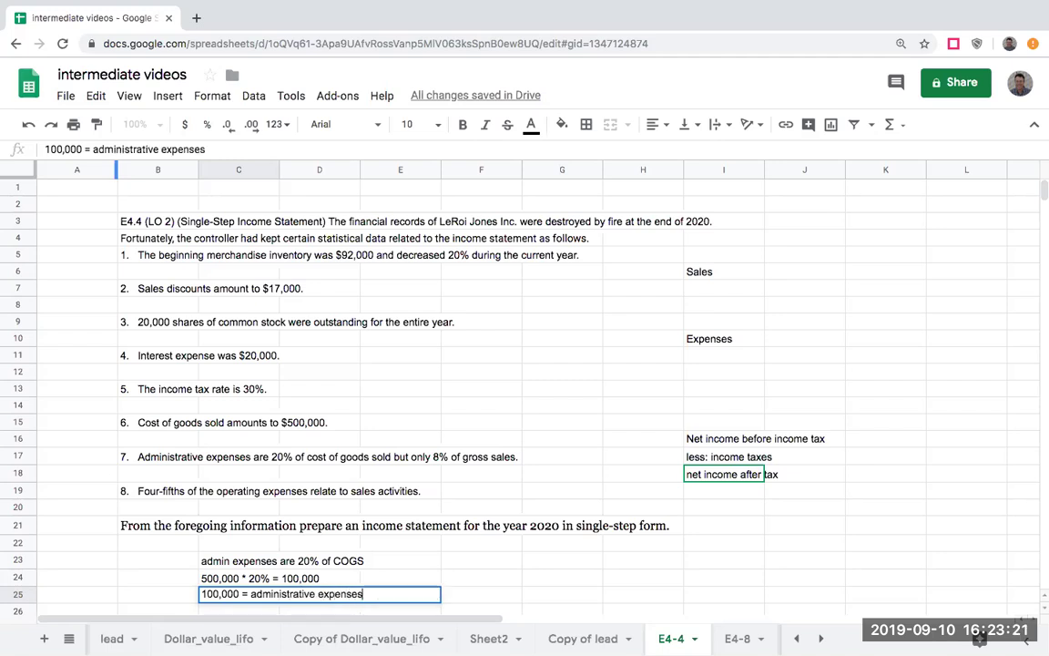
key(Return)
key(Down)
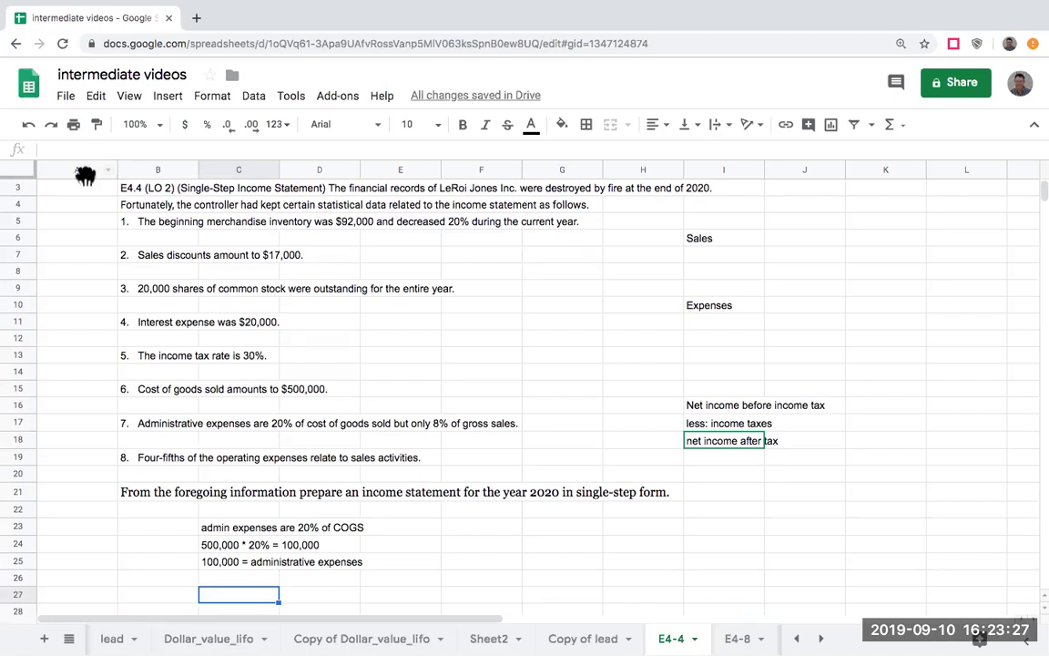
click(180, 420)
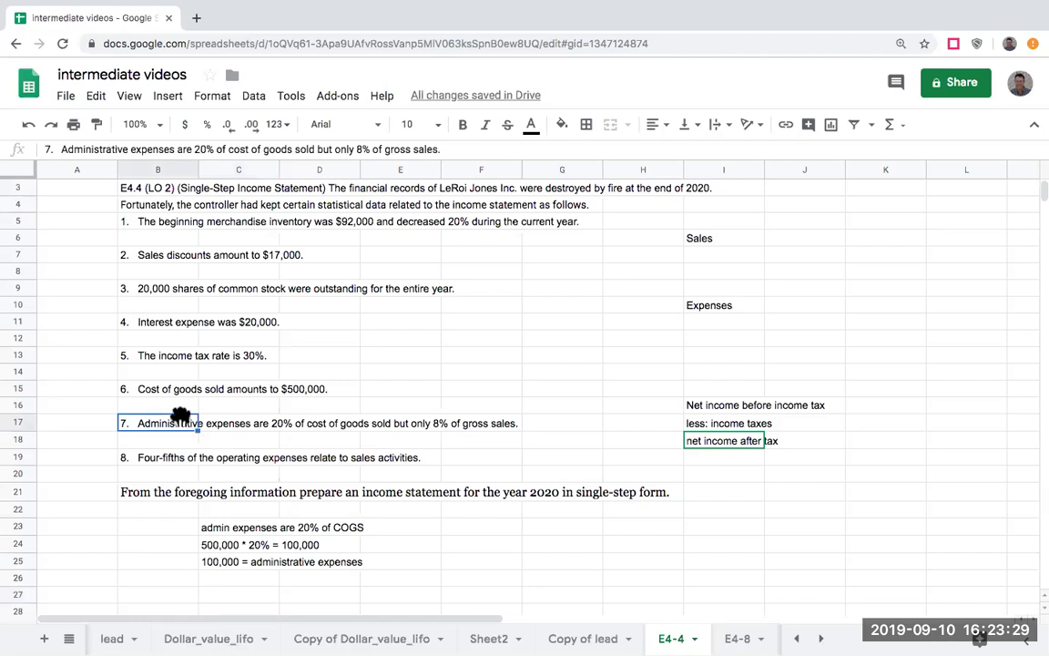
Review the sales discounts fact and the administrative expense percentages in fact 7 against the worked notes in C23:C25
click(177, 257)
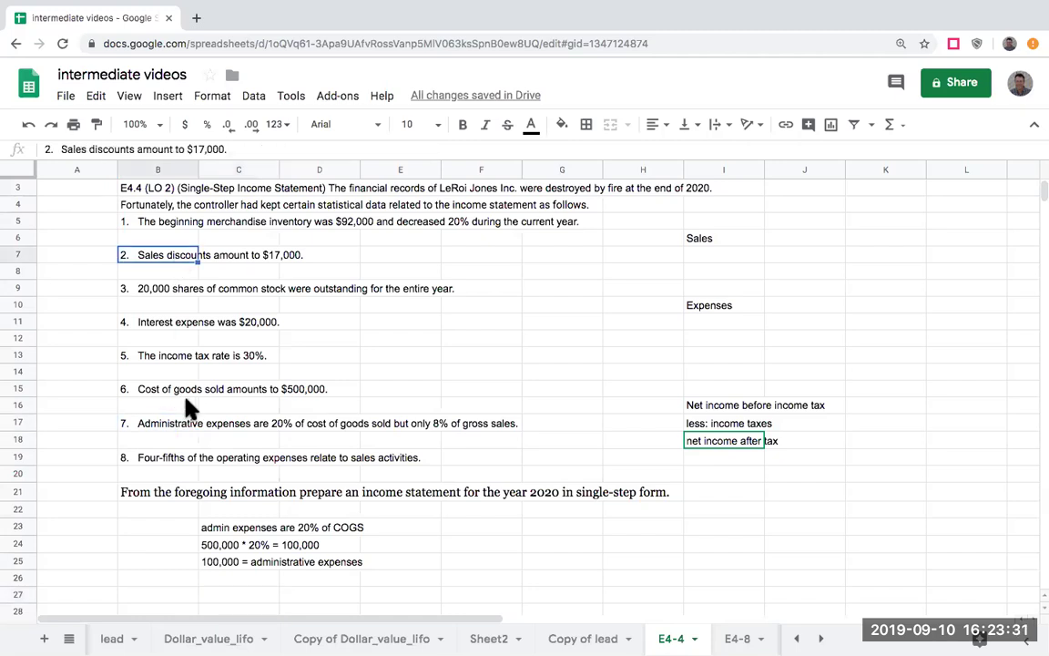
click(157, 424)
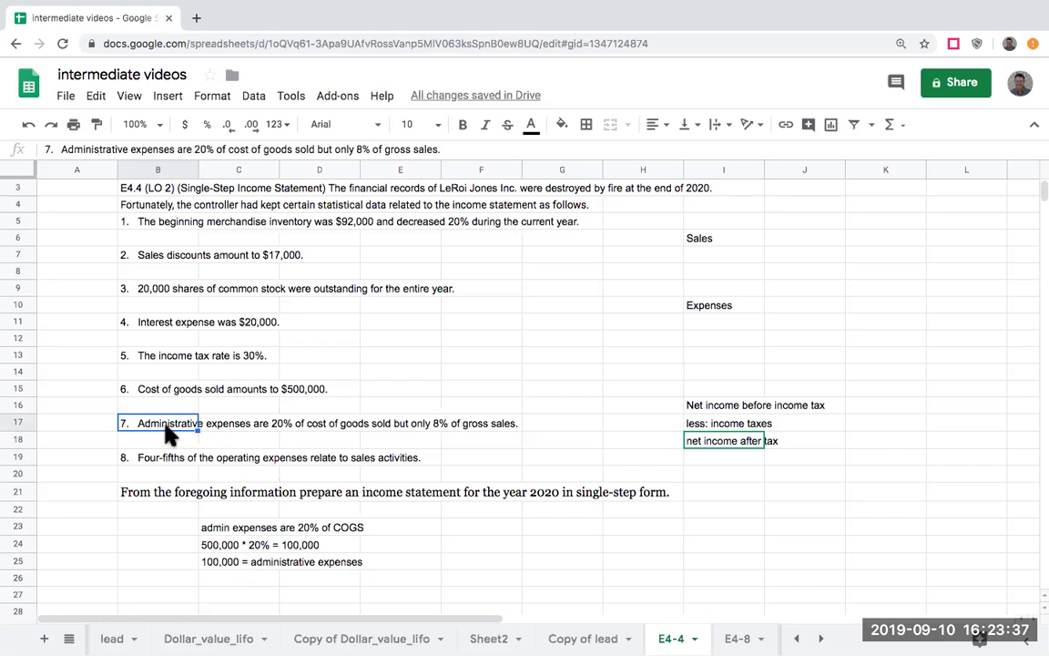
click(274, 431)
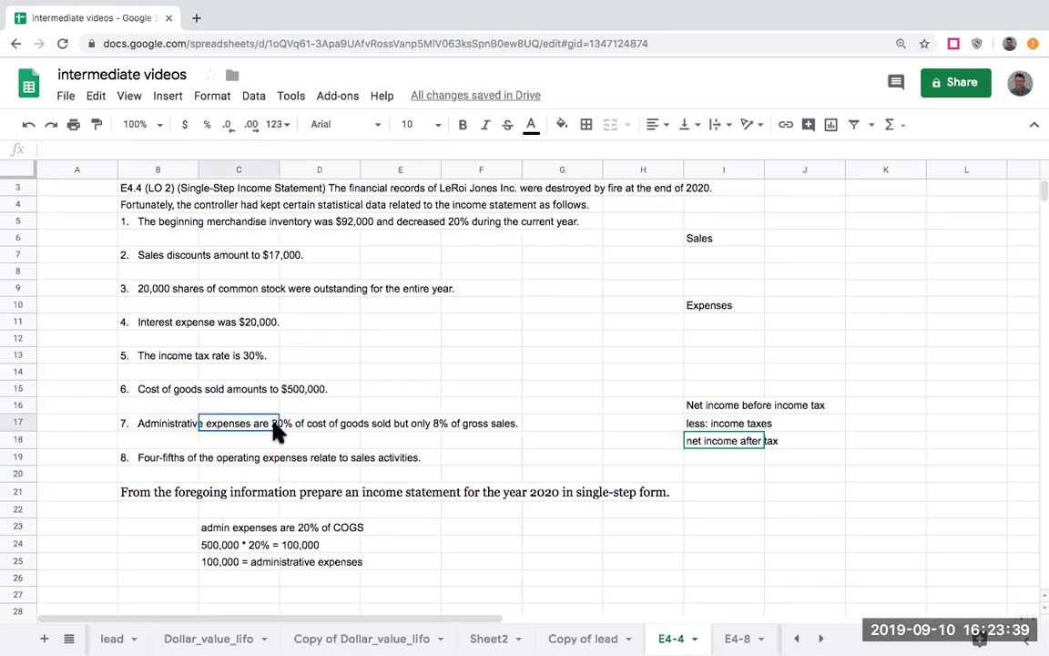
click(310, 435)
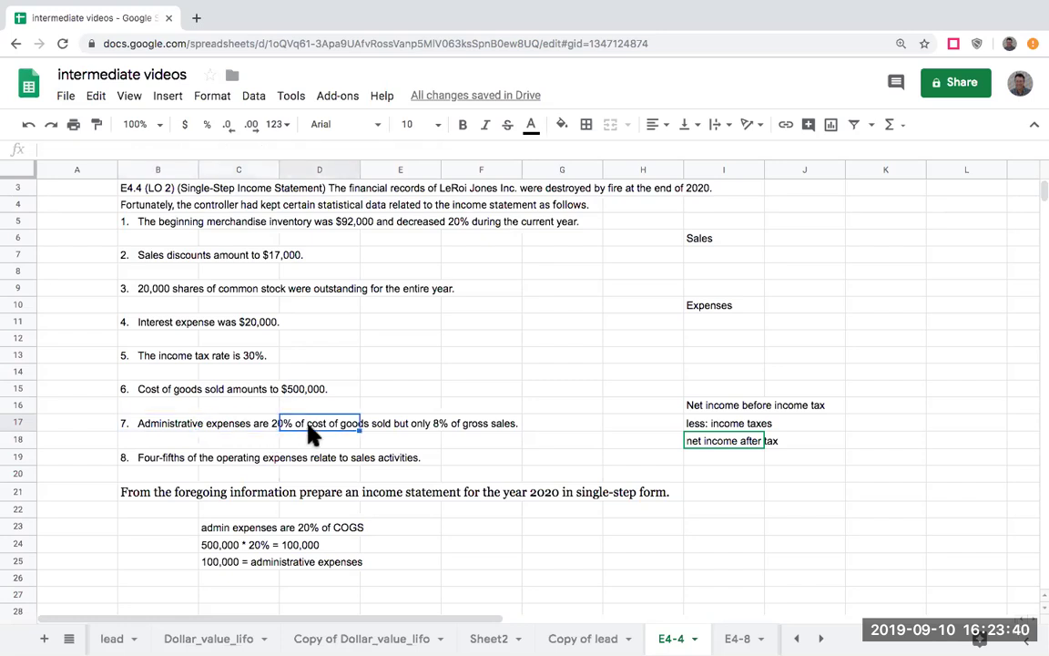
click(446, 430)
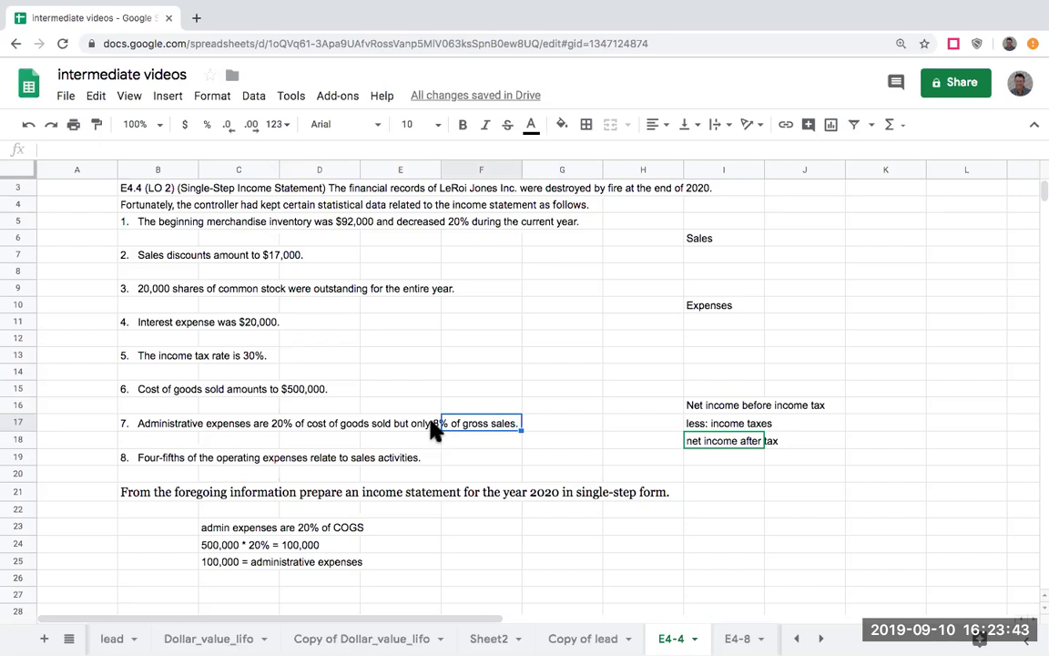
click(437, 425)
click(239, 530)
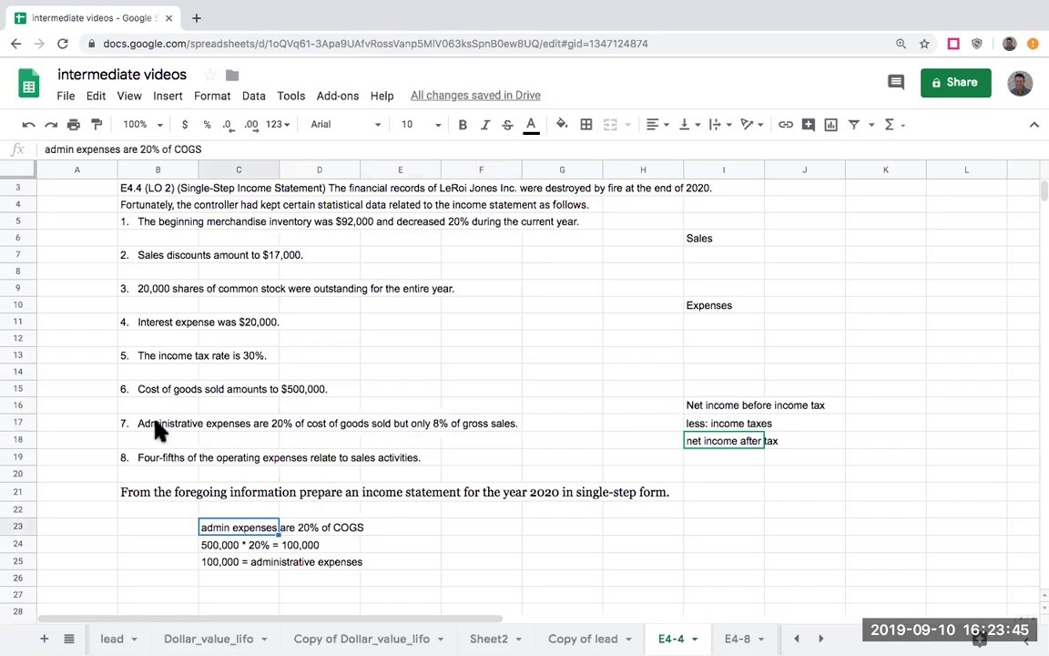
click(158, 429)
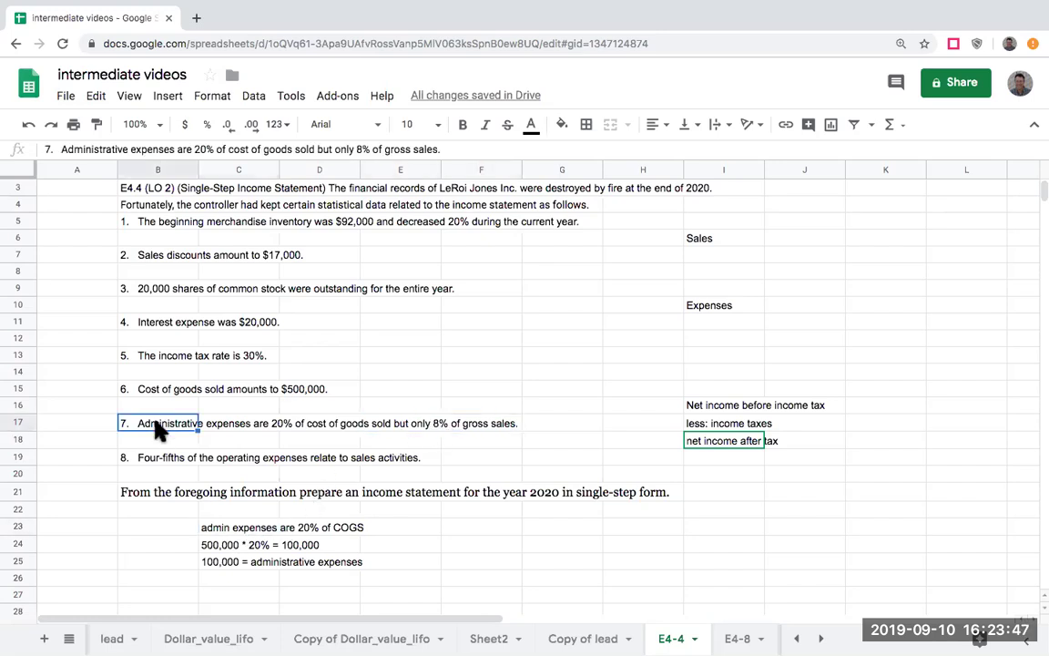
click(239, 530)
click(300, 530)
click(213, 549)
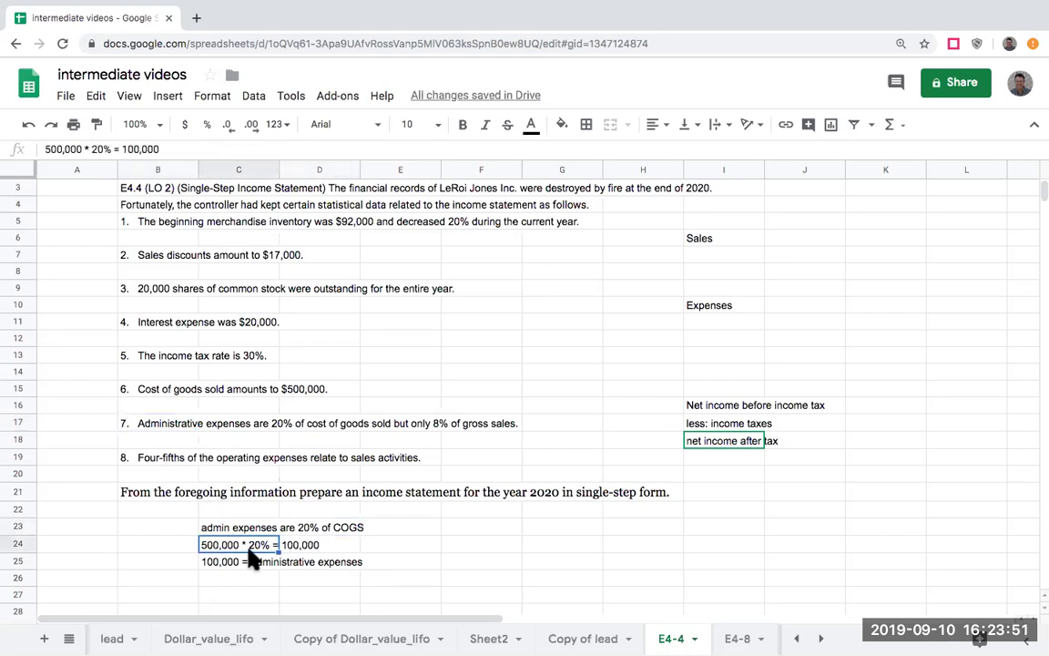
click(300, 550)
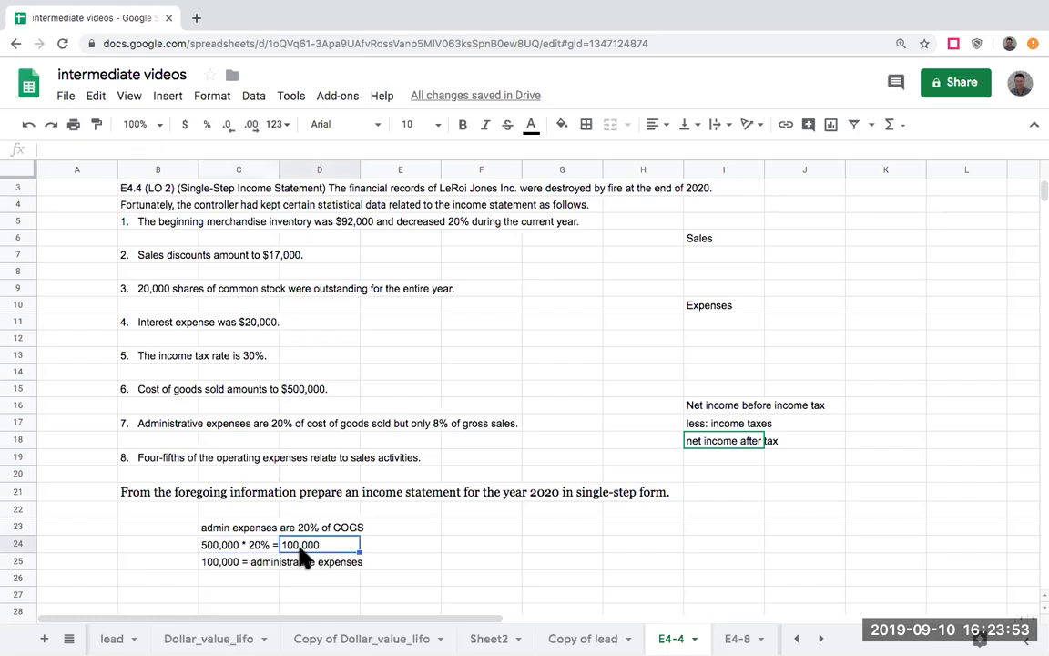
click(224, 562)
click(243, 577)
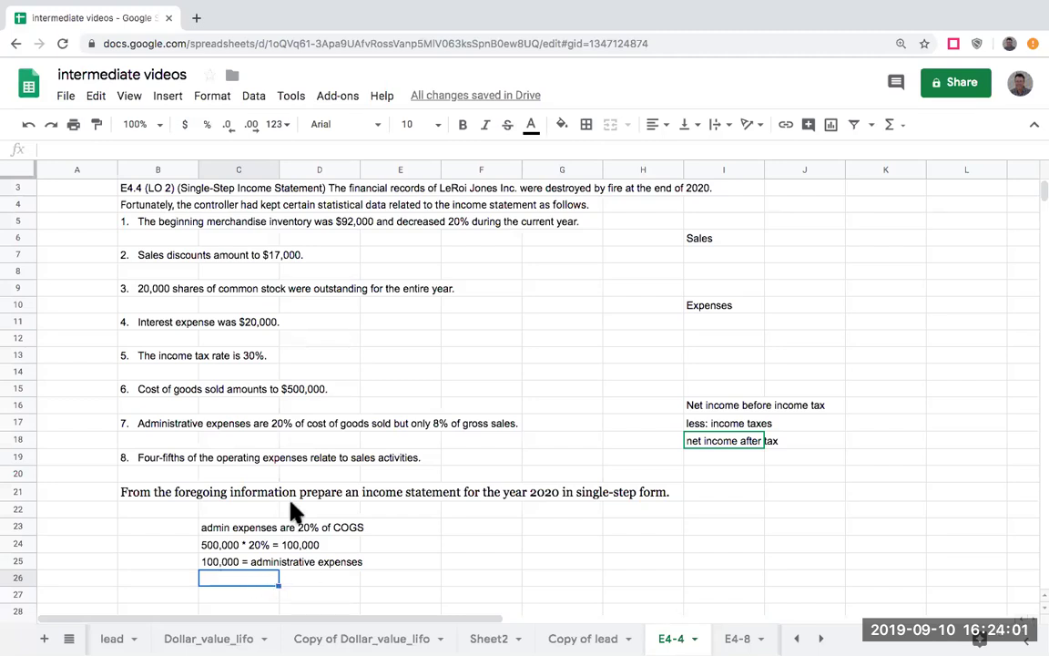
Consult fact 7 and write the note "Gross Sales * 8% = 100,000 adminstrative expenses" in cell C27
click(182, 437)
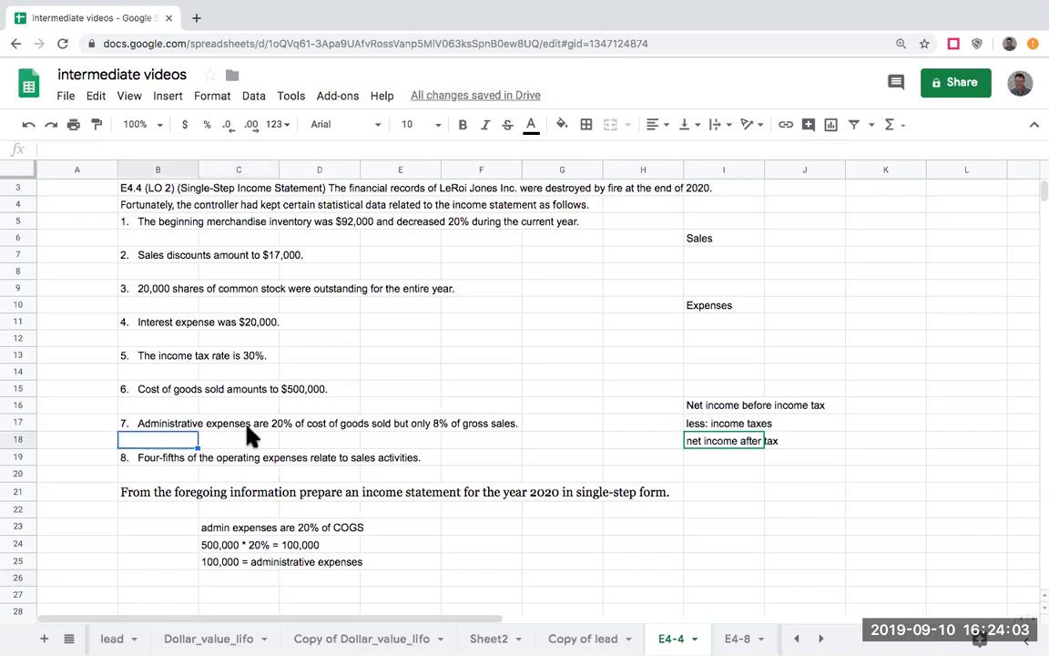
click(446, 427)
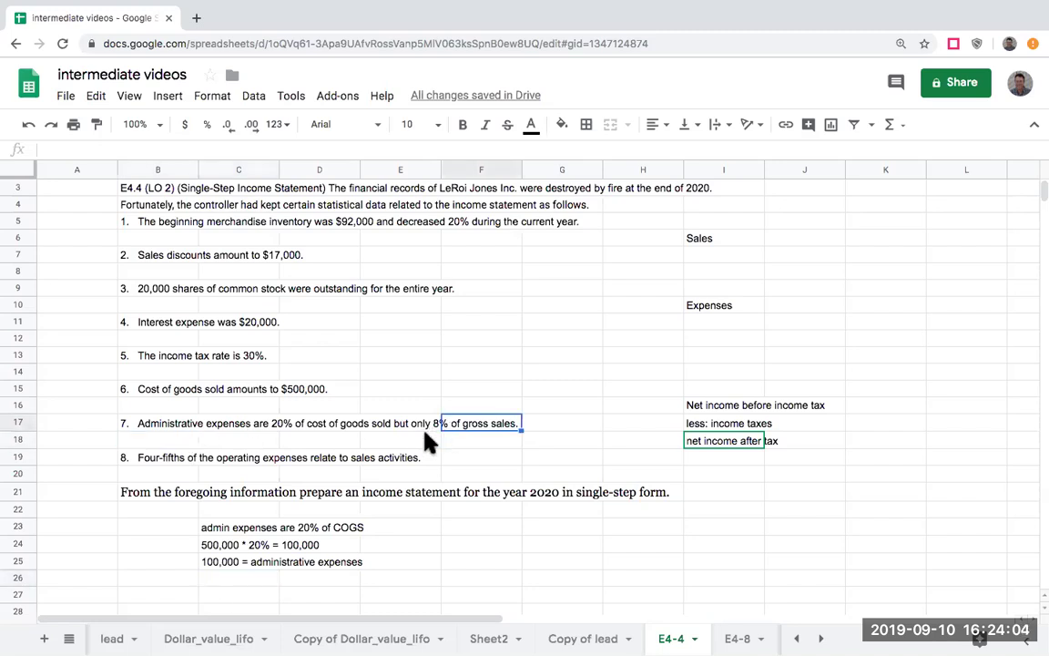
click(239, 588)
text(Go)
key(BackSpace)
text(ross Sales * 8%)
key(BackSpace)
text(% = )
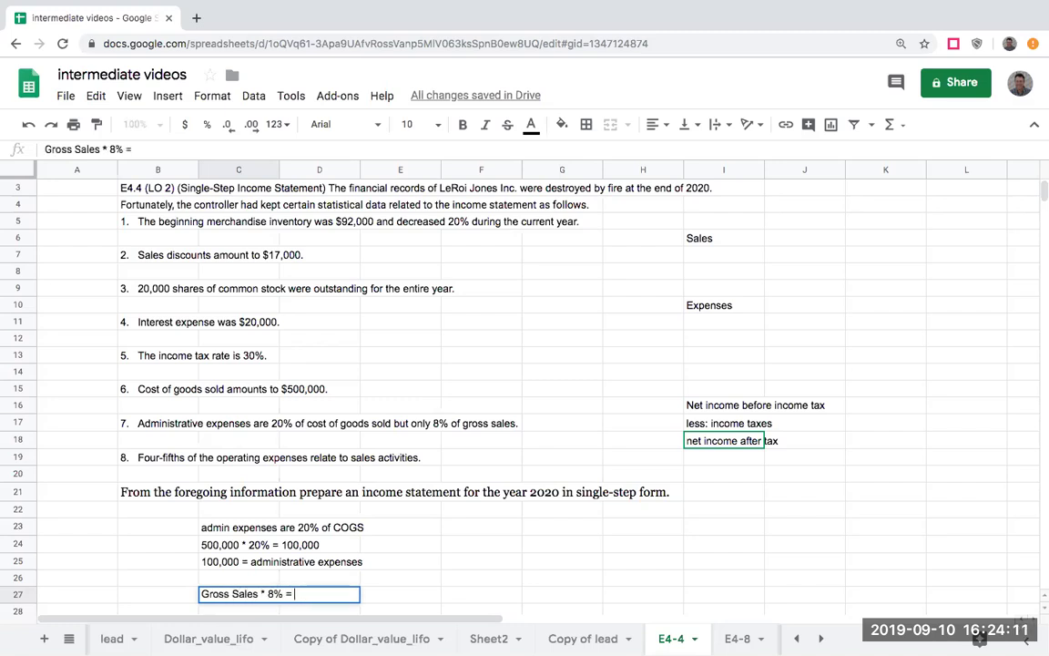
text(100,000 admin)
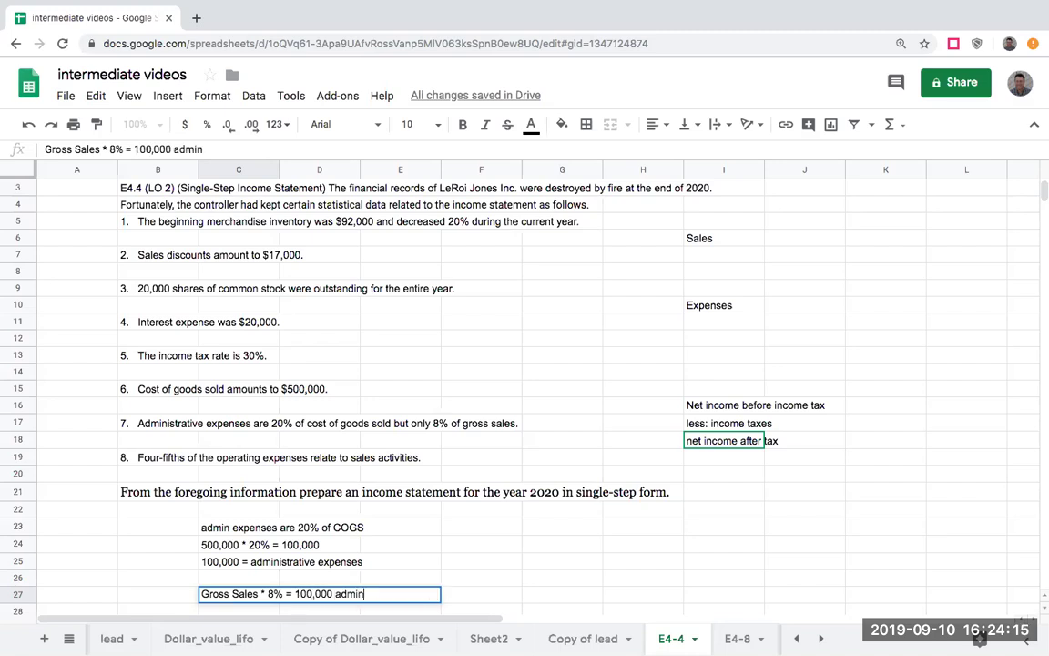
text(strative e)
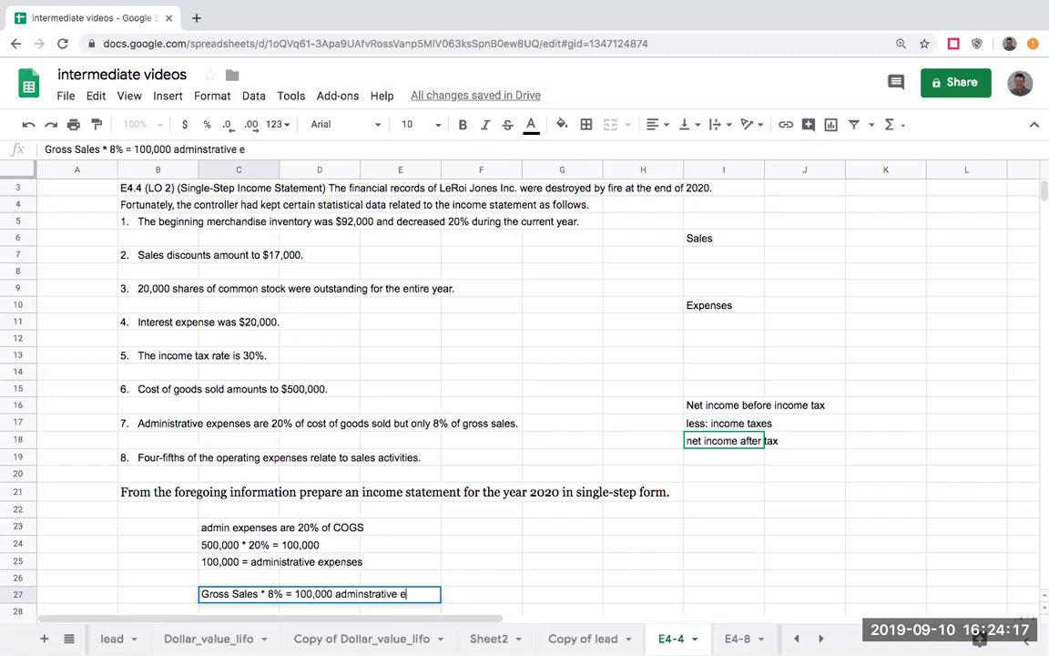
text(xpenses)
key(Return)
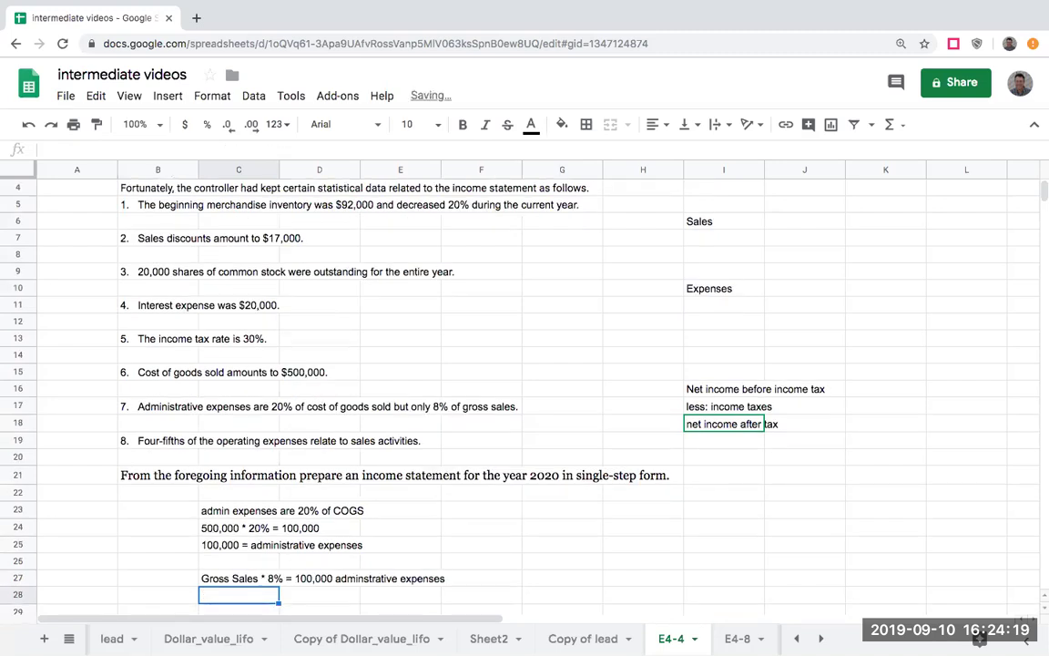
Write the label "Gross Sales =" in C28 and the text "100,000/.08" beside it in D28
text(Gross Sales =)
key(Tab)
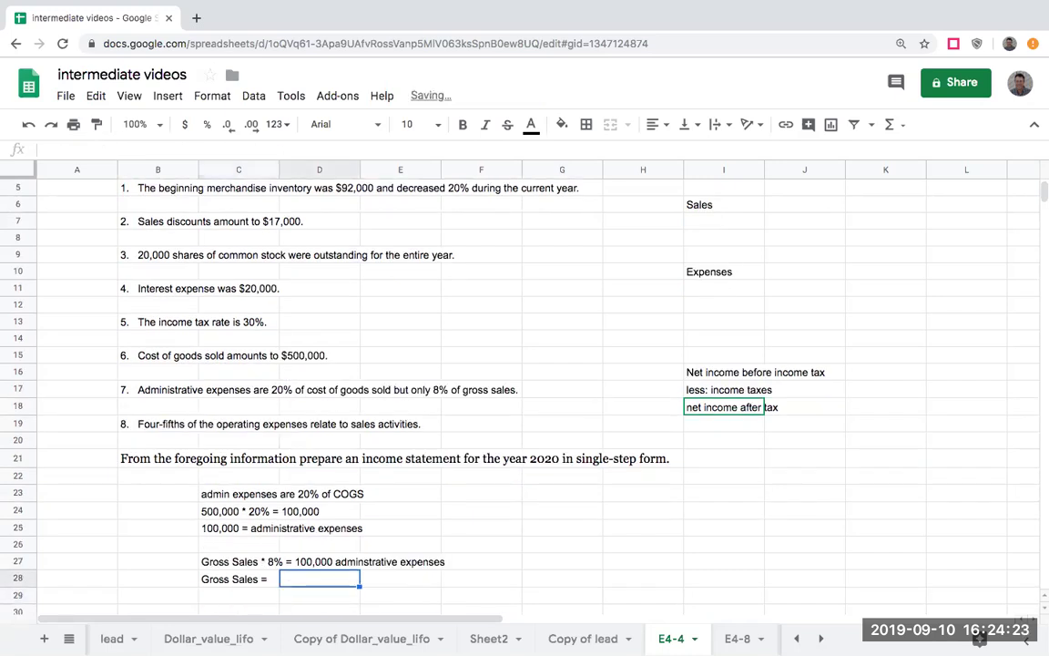
text(1000)
key(BackSpace)
text(,000/.087)
key(BackSpace)
key(Return)
Calculate gross sales in D29 as 100000/.08 and format the result as currency
text(+100000/.08)
key(Return)
key(Up)
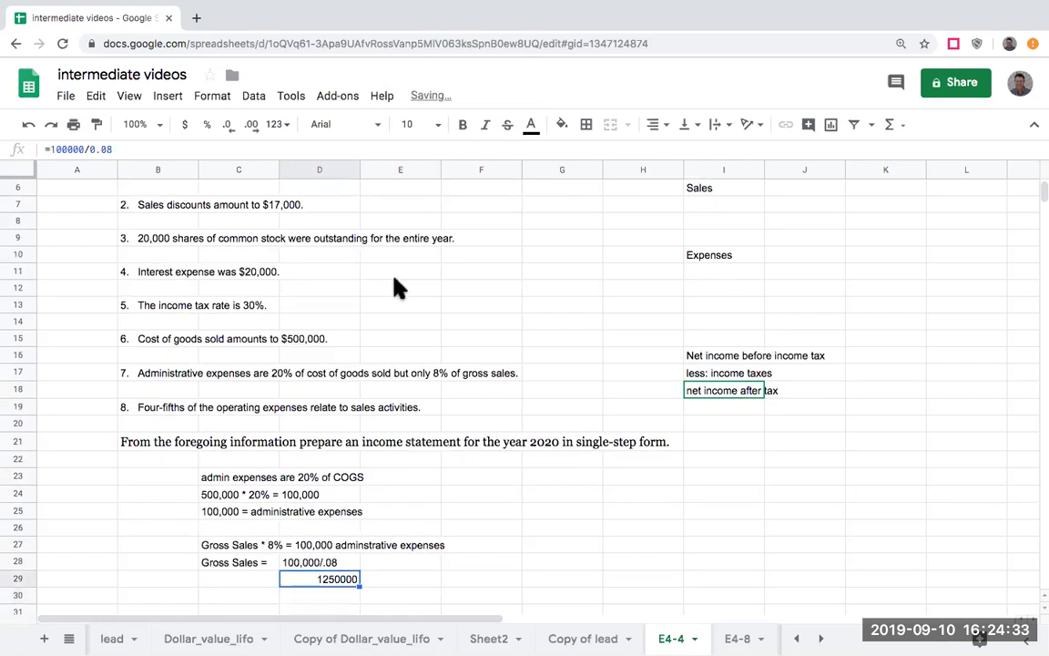
click(186, 125)
Add the label "Total Sales" in I7, under the Sales heading of the income statement
click(742, 208)
text(Toptal)
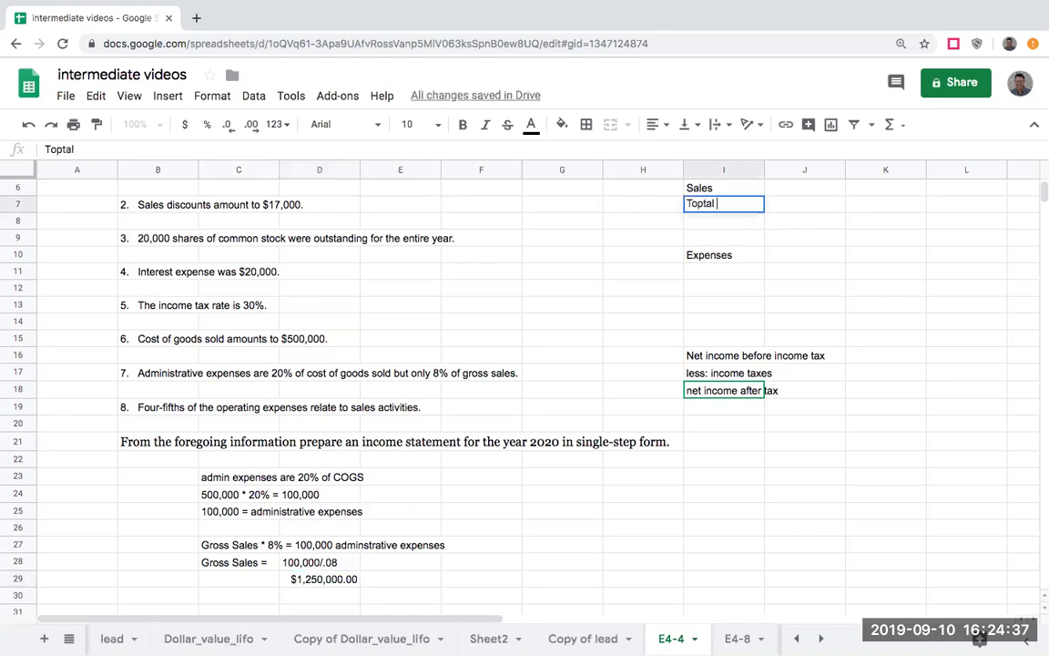
key(BackSpace)
key(BackSpace)
key(BackSpace)
key(BackSpace)
text(tal Sales)
key(Return)
Link the Total Sales amount in K7 to the gross sales result in D29
click(804, 204)
click(885, 204)
text(+)
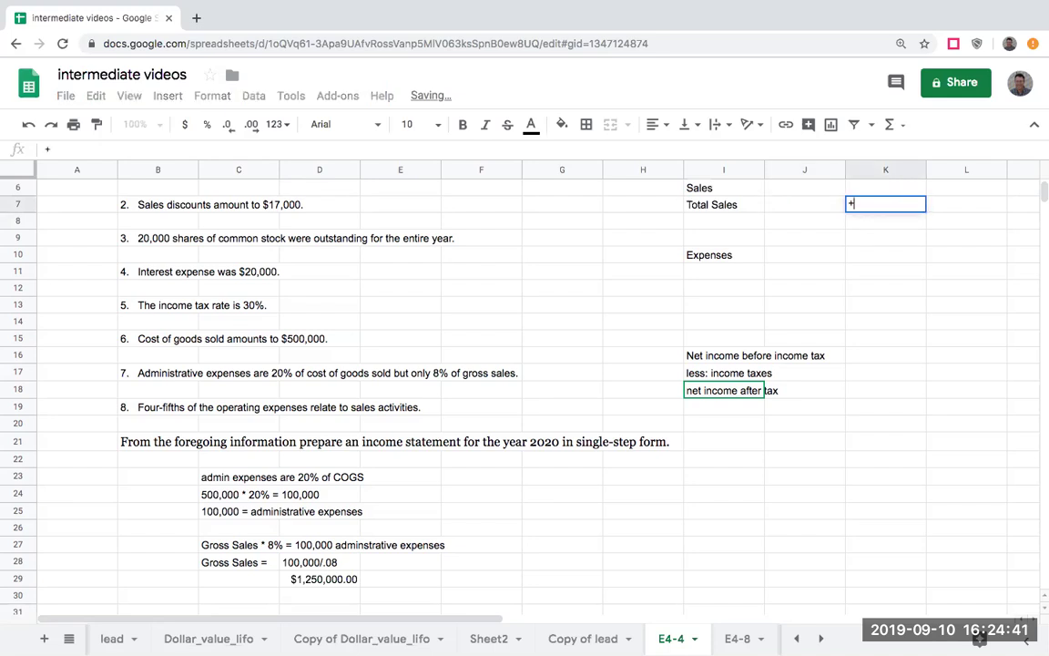
click(348, 583)
key(Return)
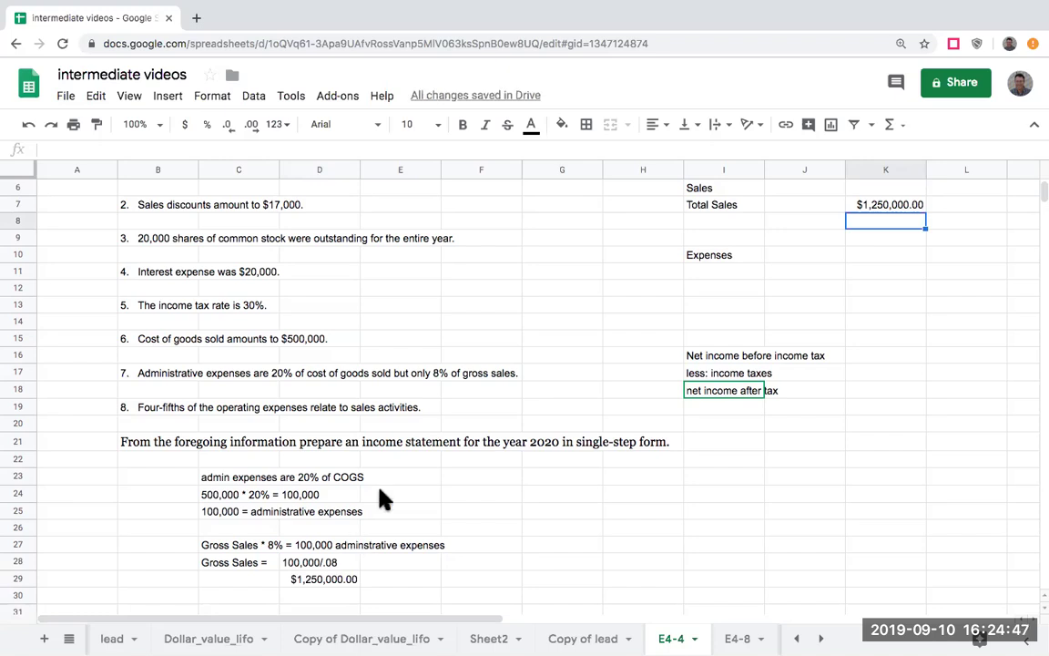
Recheck the administrative expenses fact and mark the beginning inventory fact with an "x" in A5
scroll(381, 493, up, 1)
click(204, 426)
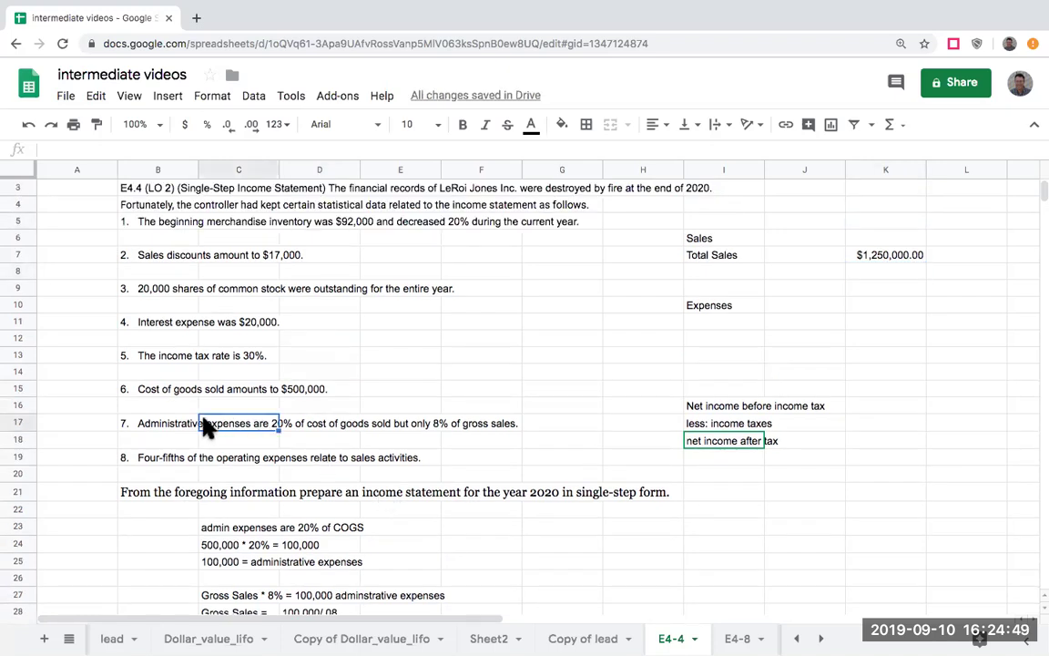
click(162, 426)
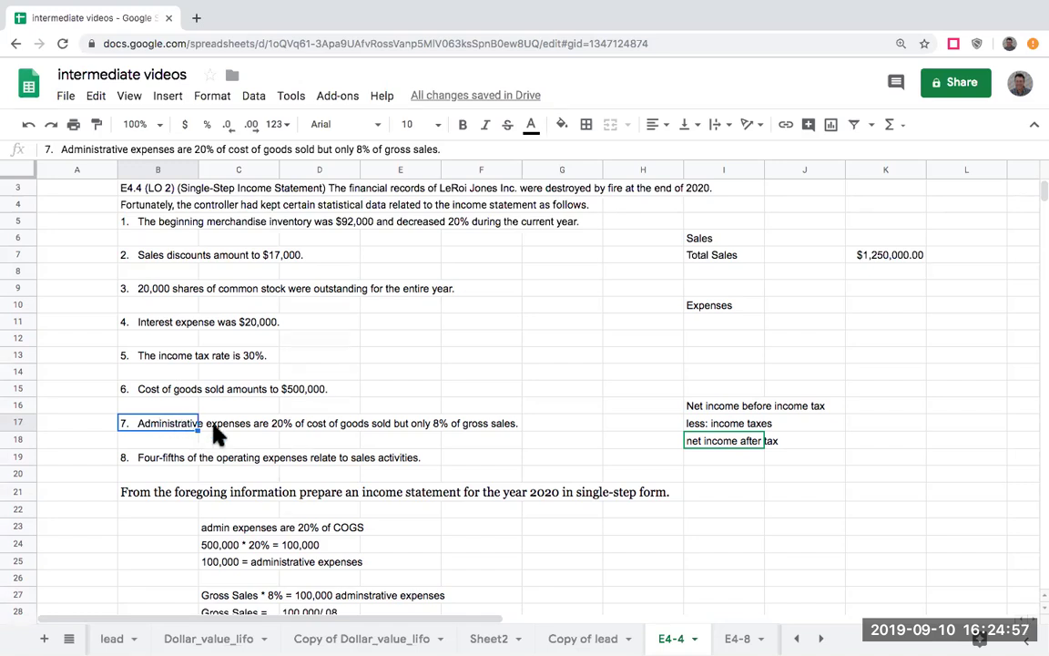
click(93, 227)
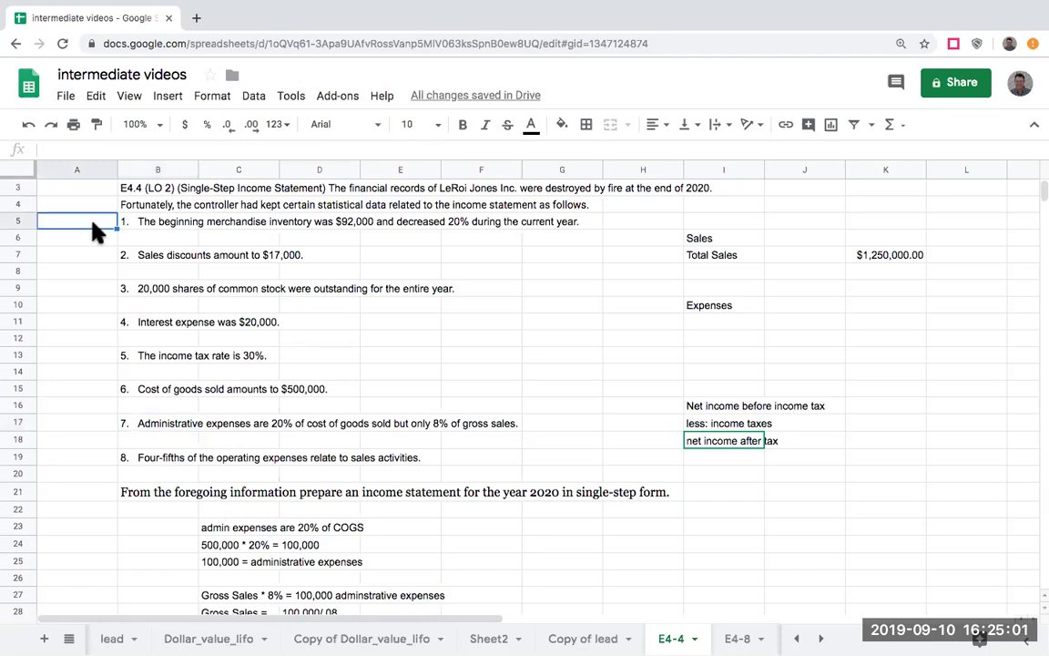
text(x)
key(Return)
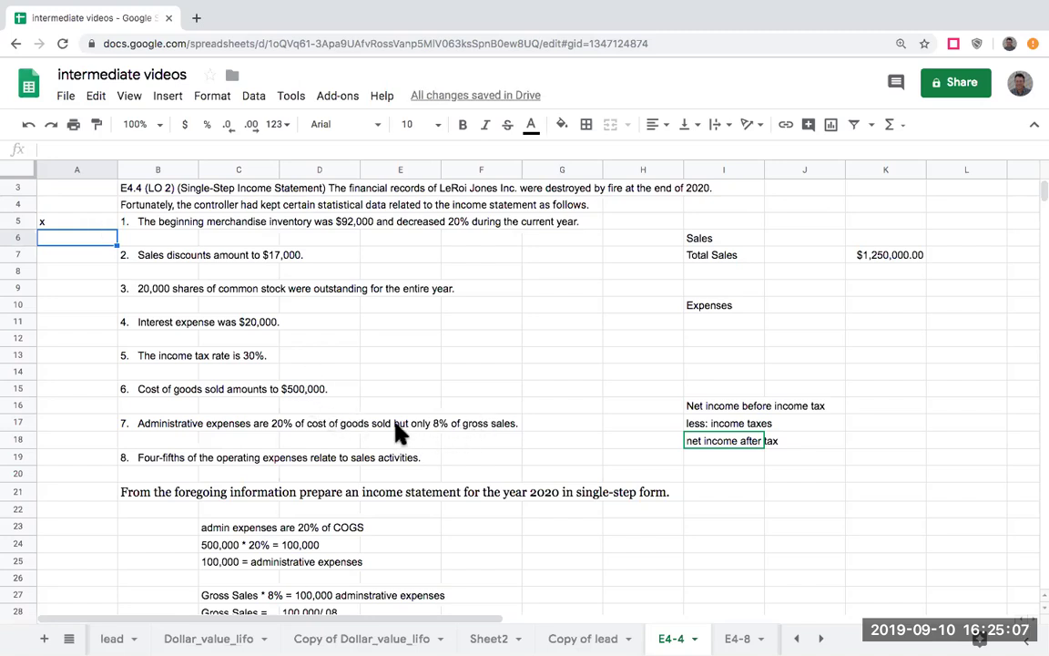
Fill the Total Sales amount in K7 with light orange
click(709, 284)
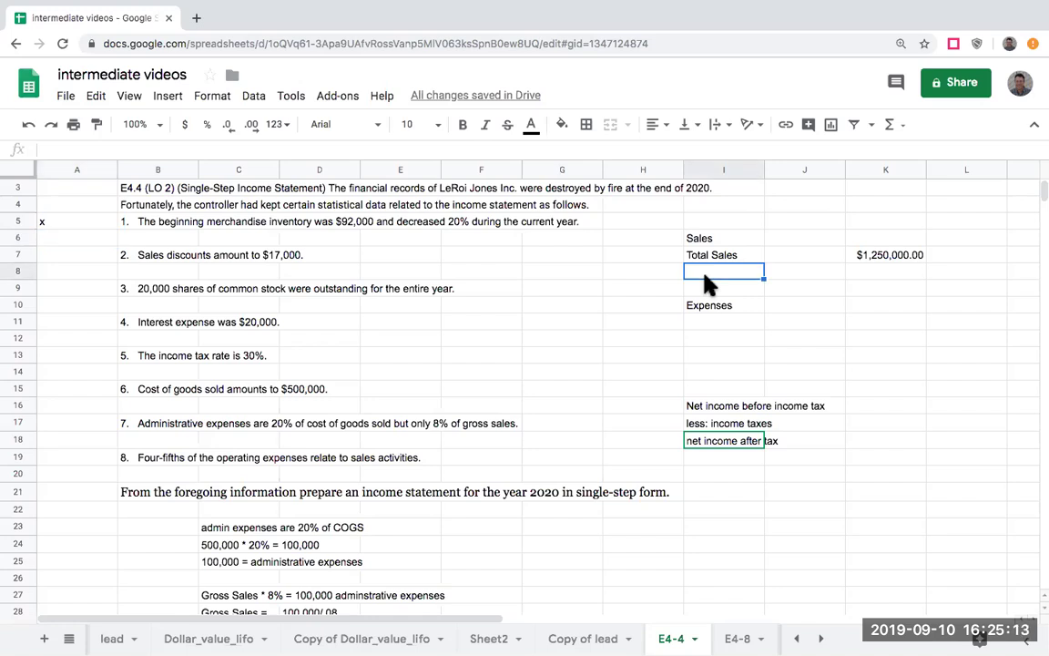
click(300, 422)
click(863, 260)
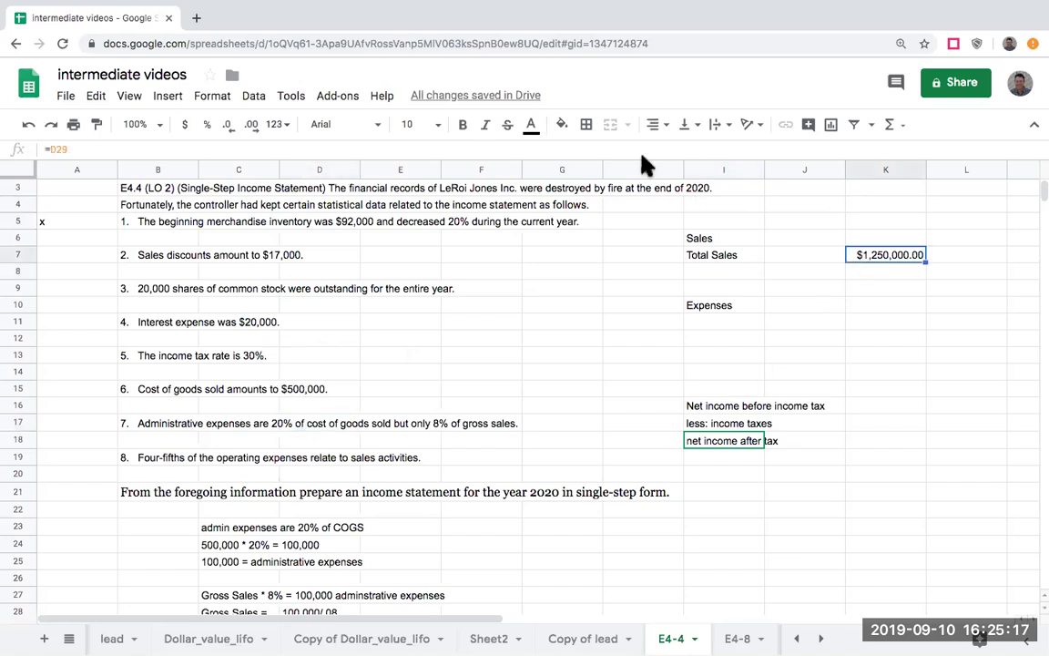
click(564, 126)
click(597, 211)
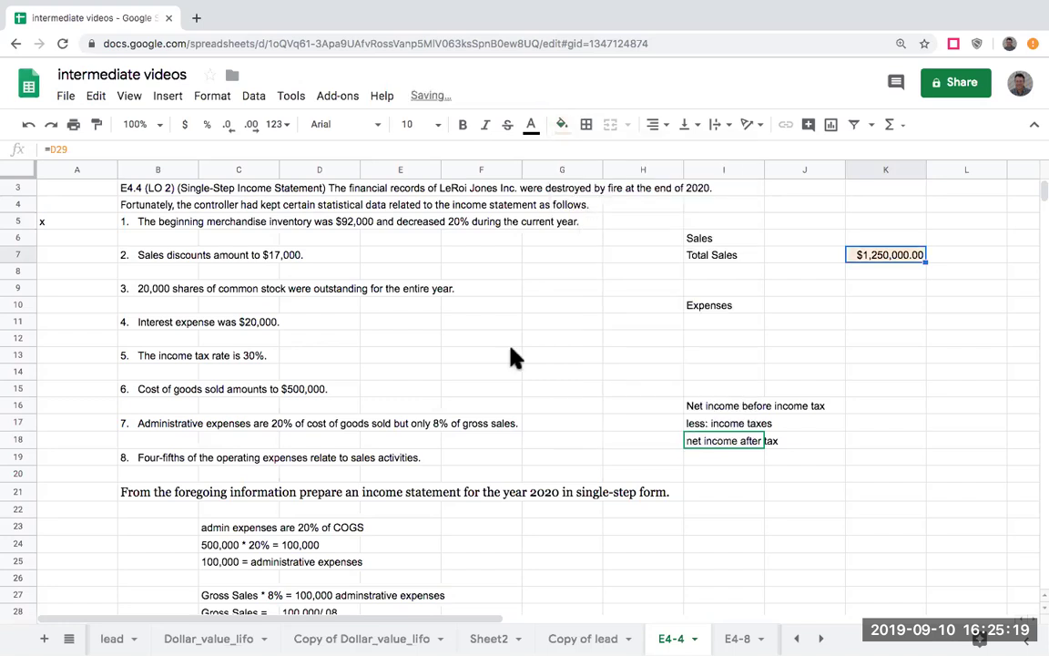
Fill the gross sales calculation result in D29 with the same light orange as the Total Sales amount
scroll(351, 529, down, 3)
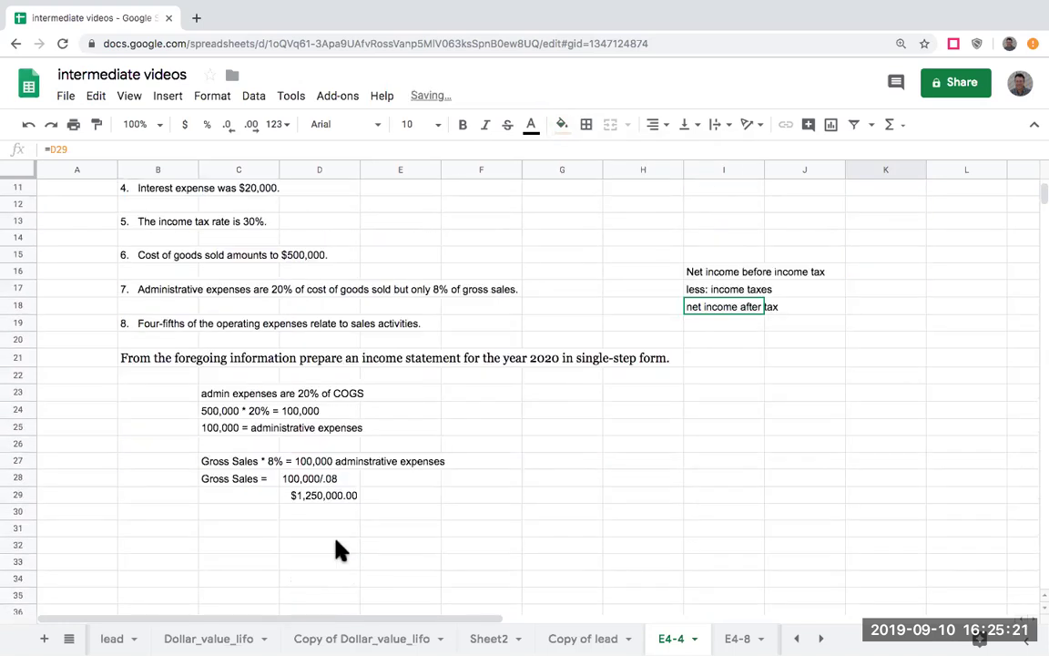
click(333, 497)
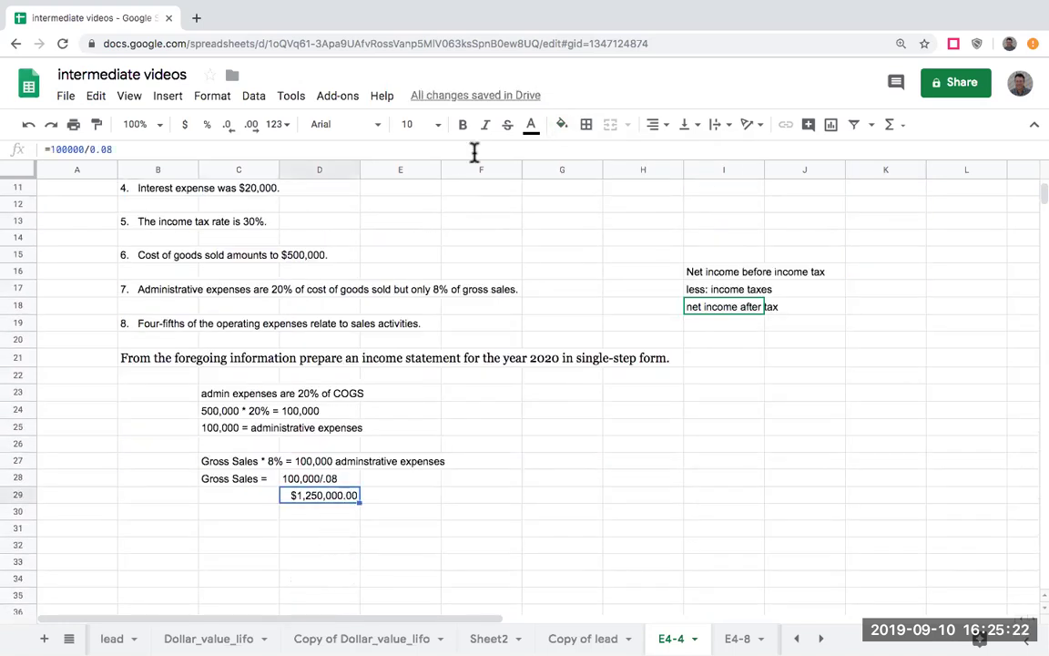
click(562, 126)
click(605, 220)
scroll(564, 273, up, 3)
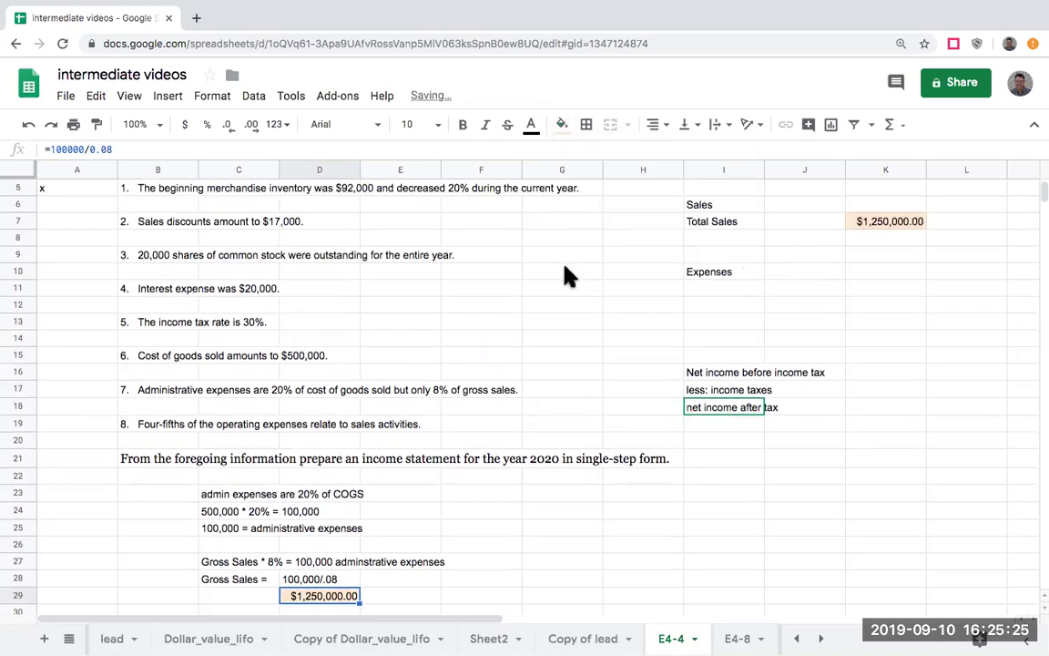
Enter "Less:" in I8 below Total Sales, and fill the sales discounts fact across B7:D7 with light yellow
click(711, 273)
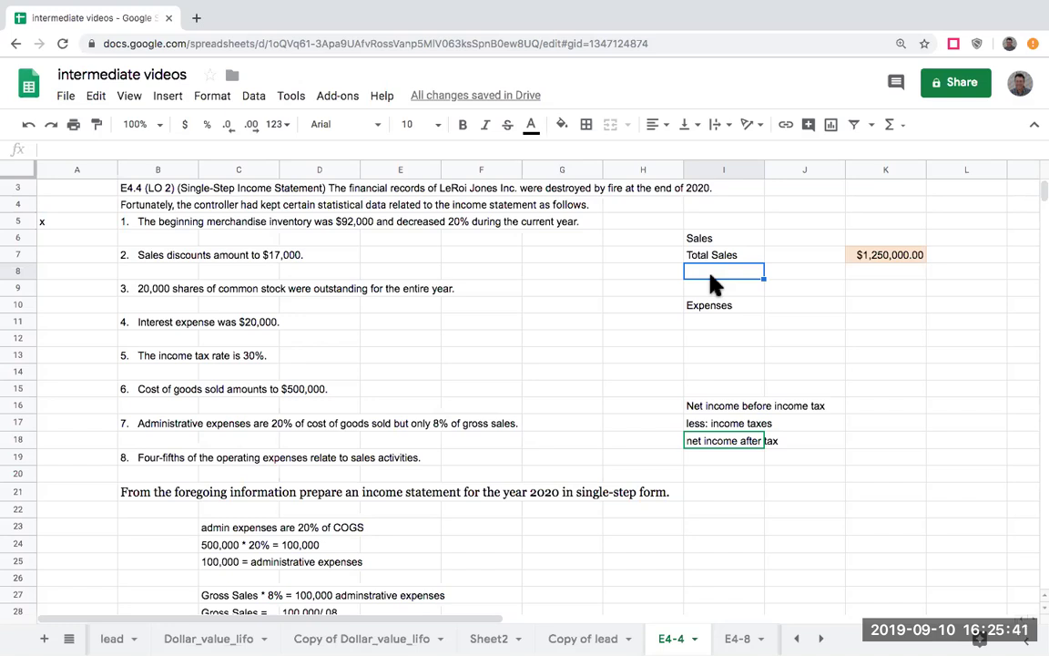
text(Less:)
drag(151, 255, 328, 286)
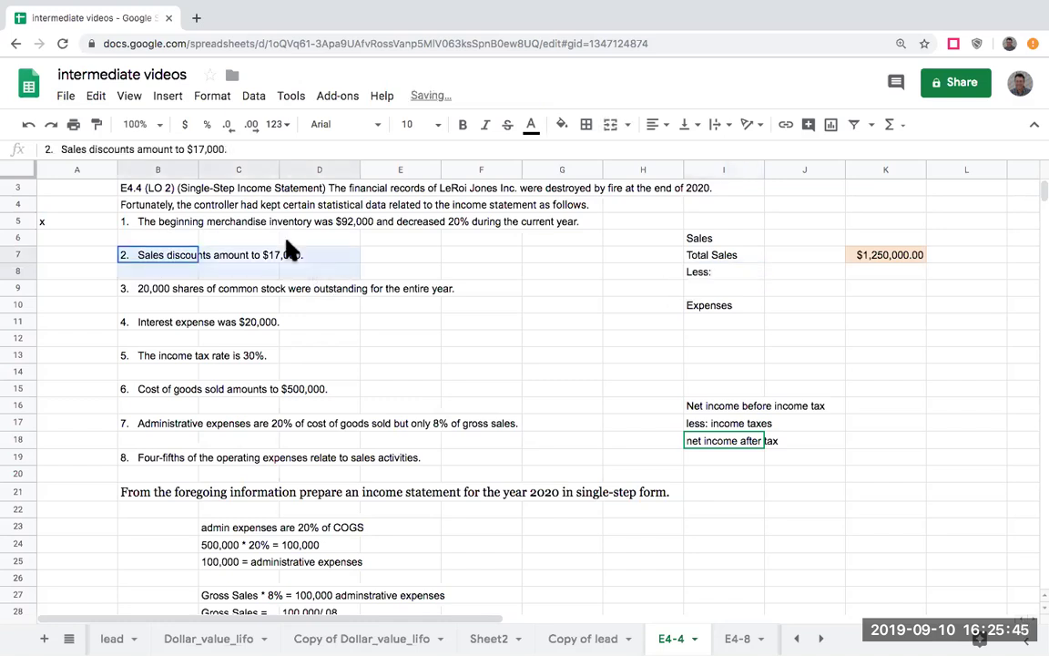
drag(288, 248, 281, 258)
click(562, 124)
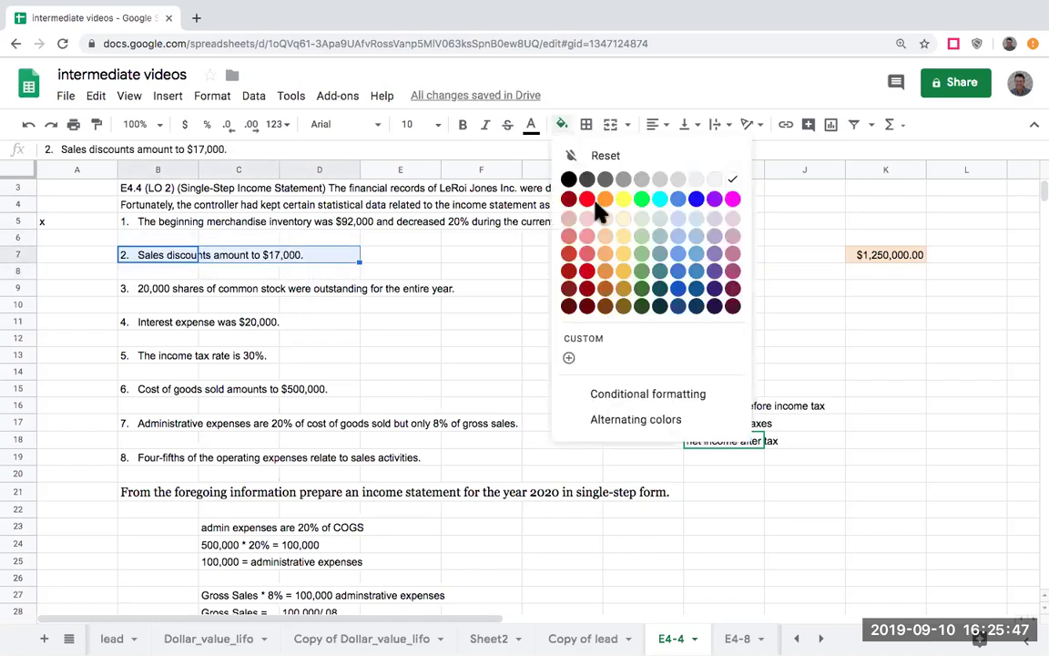
click(622, 221)
click(676, 308)
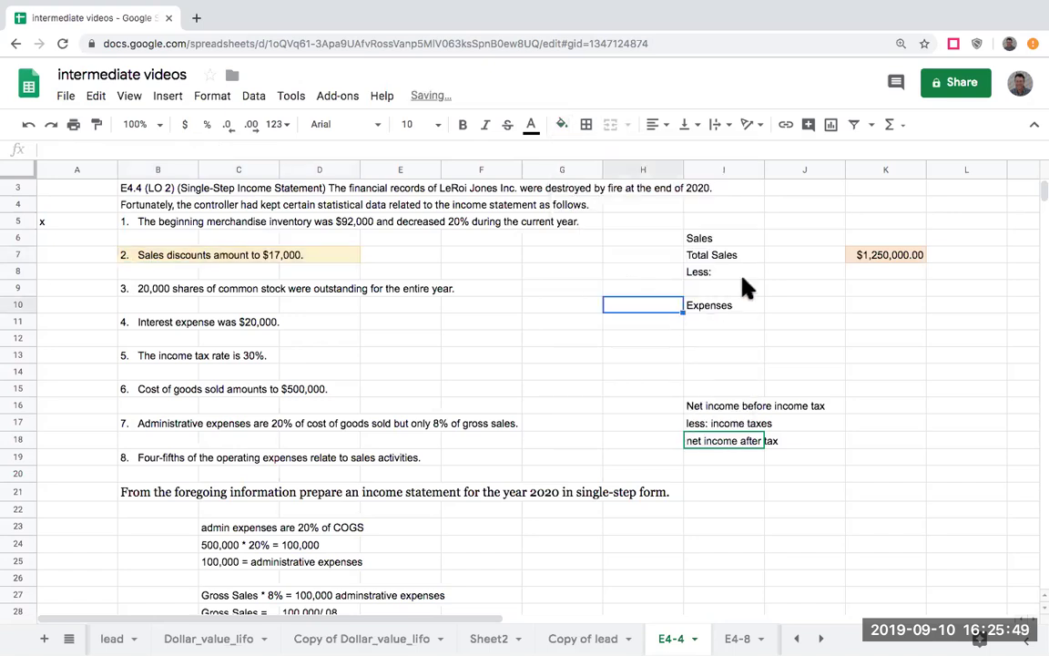
Complete the I8 label as "Less: Sales Discounts" and enter -17000 as its amount in K8
click(745, 274)
text(Less: Sales d)
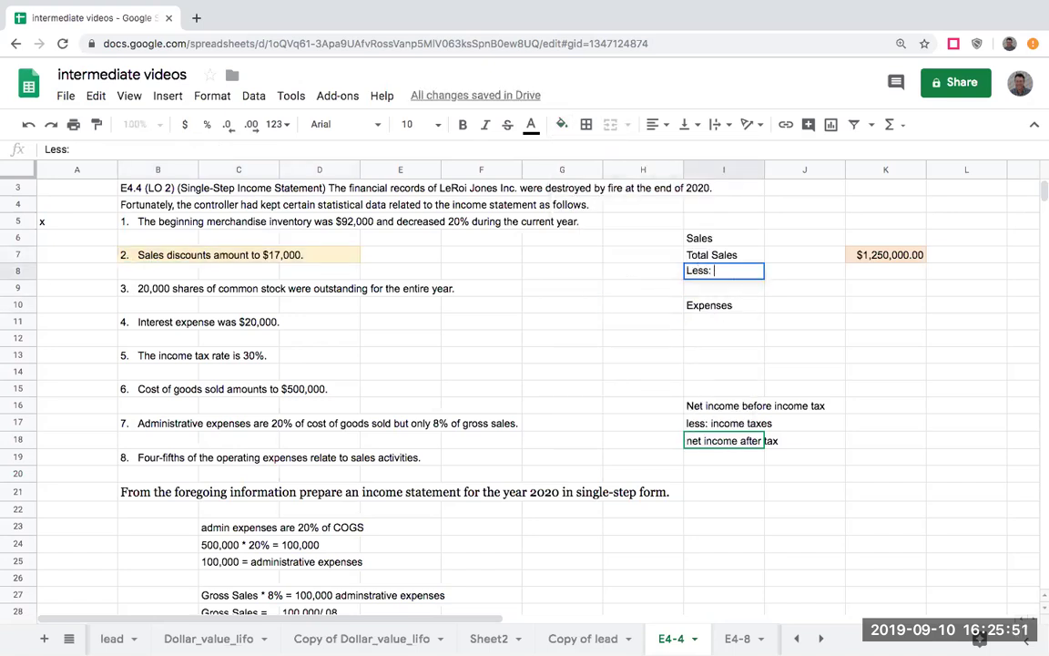
key(BackSpace)
text(Discounts)
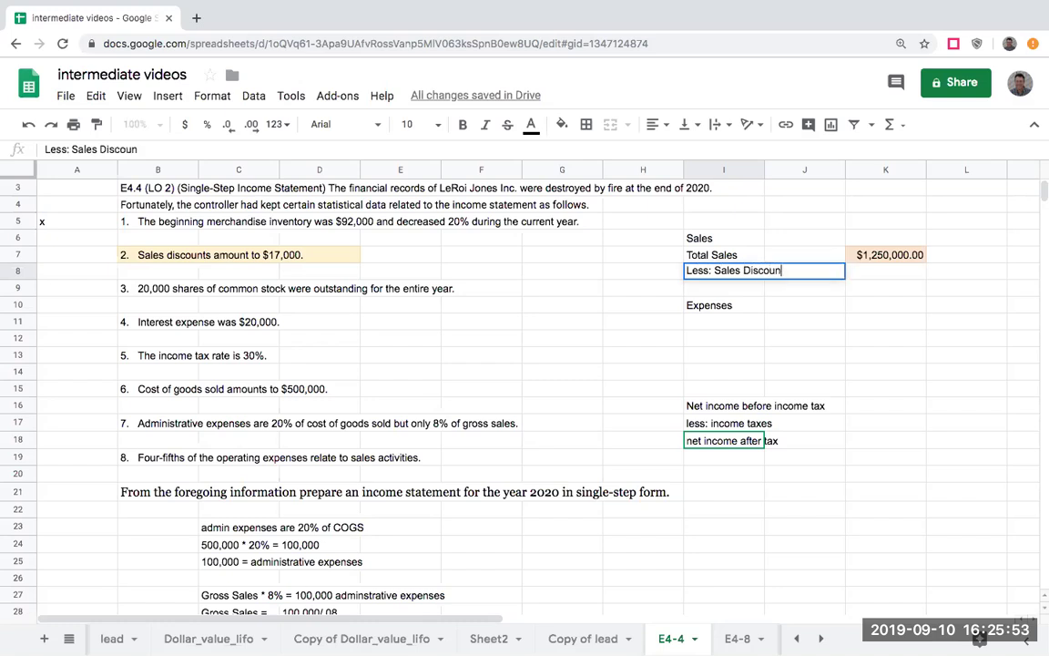
key(Return)
key(Up)
key(Right)
key(Right)
text(=-17000)
key(Return)
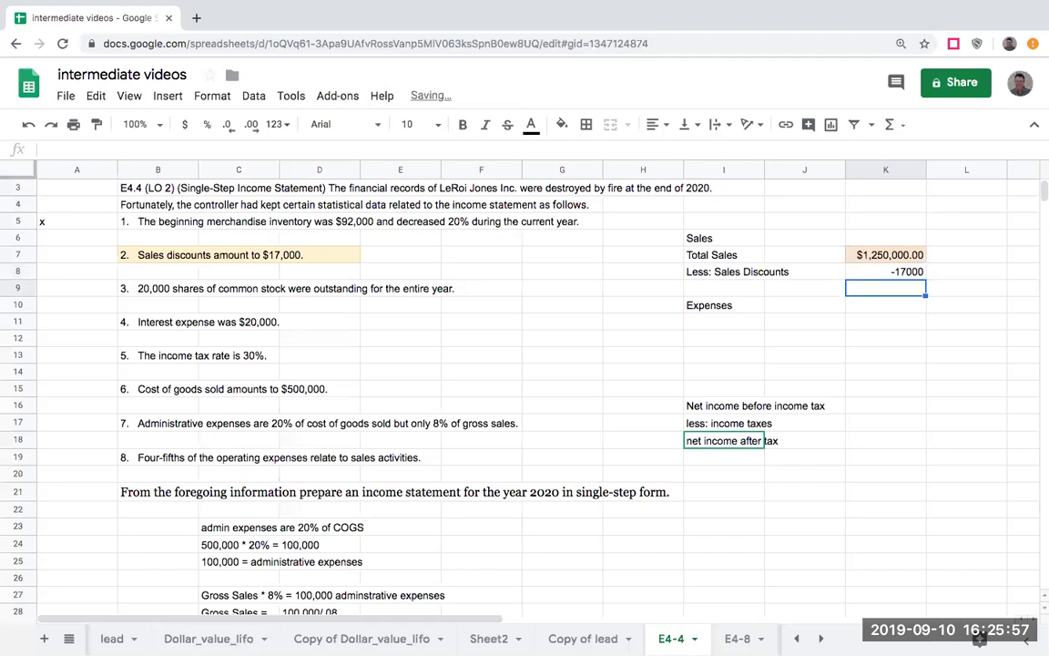
Add a "Net Sales" line in I9 and calculate its amount in K9 by adding the sales discounts and Total Sales cells
key(Left)
key(Left)
text(Net Sales)
key(Return)
key(Up)
text(Net Sales)
key(Return)
key(Up)
key(Right)
key(Right)
text(+)
key(Up)
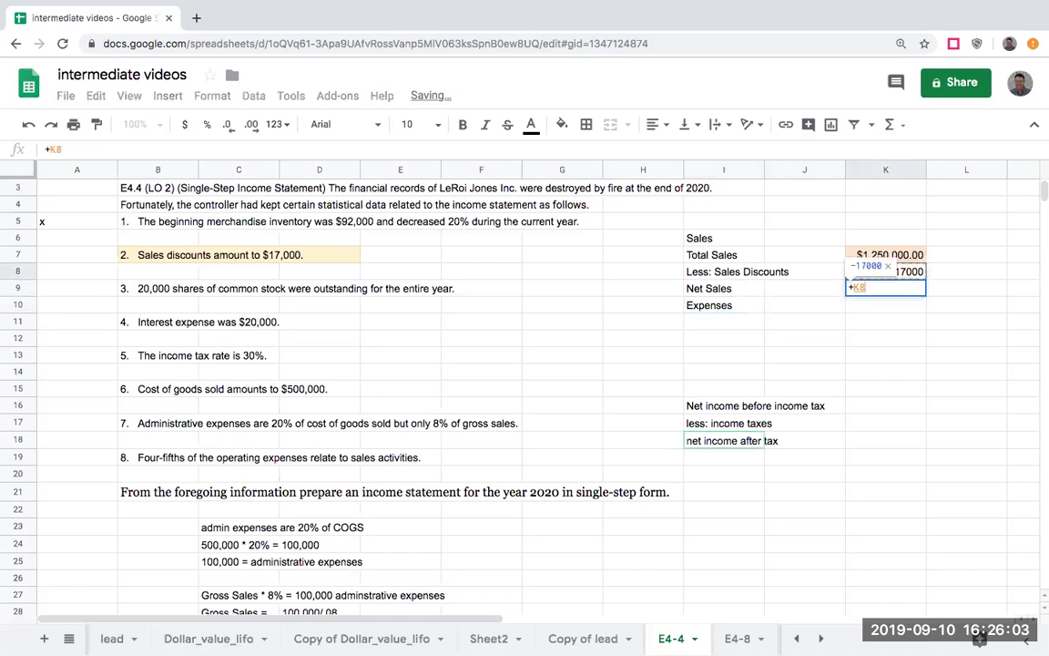
key(Return)
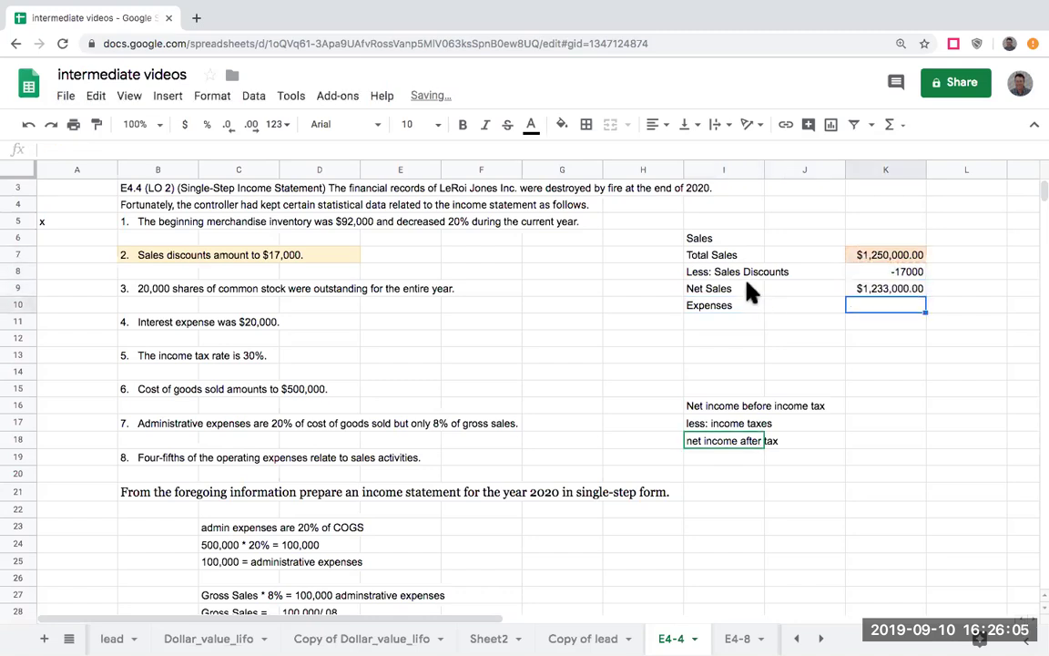
Check facts 2 to 4, and add "interest expense" in I11 under Expenses with 20000 in J11
click(728, 303)
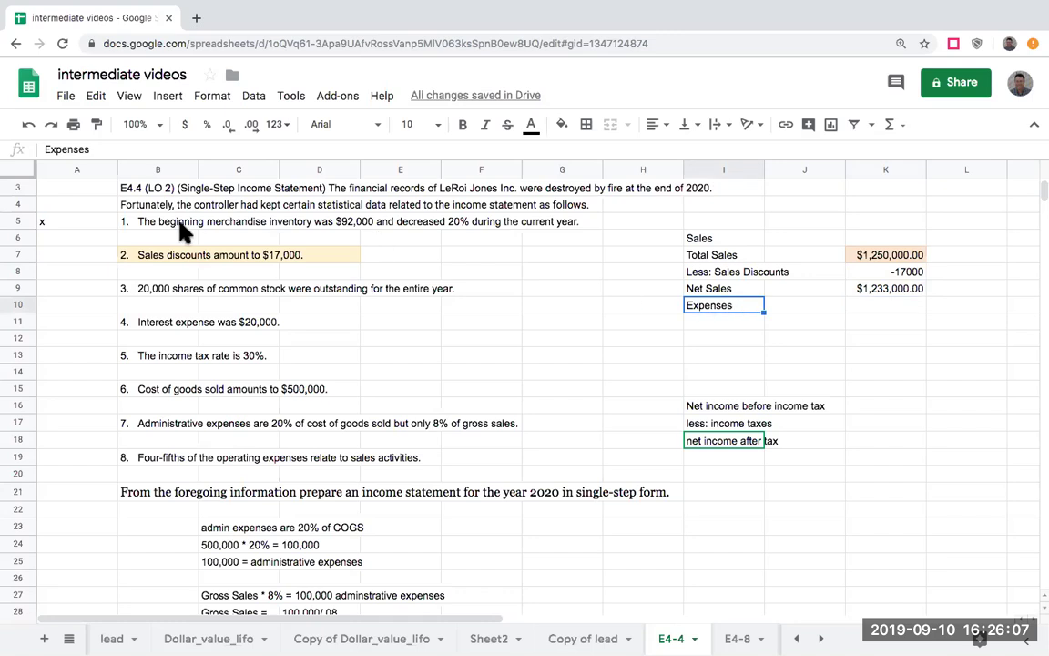
click(169, 256)
click(163, 290)
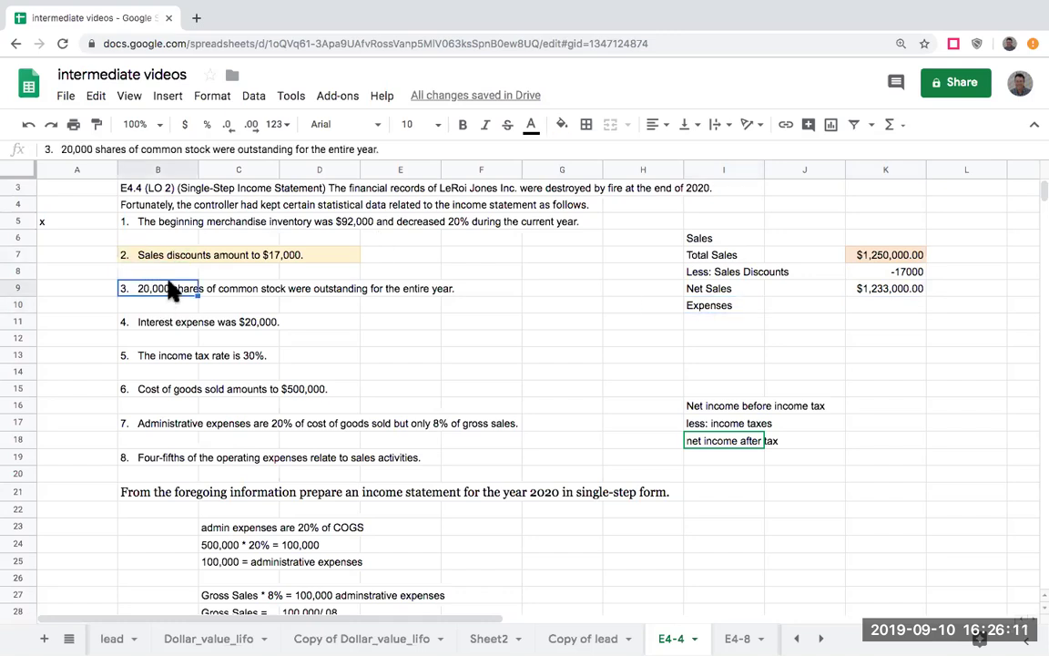
click(173, 323)
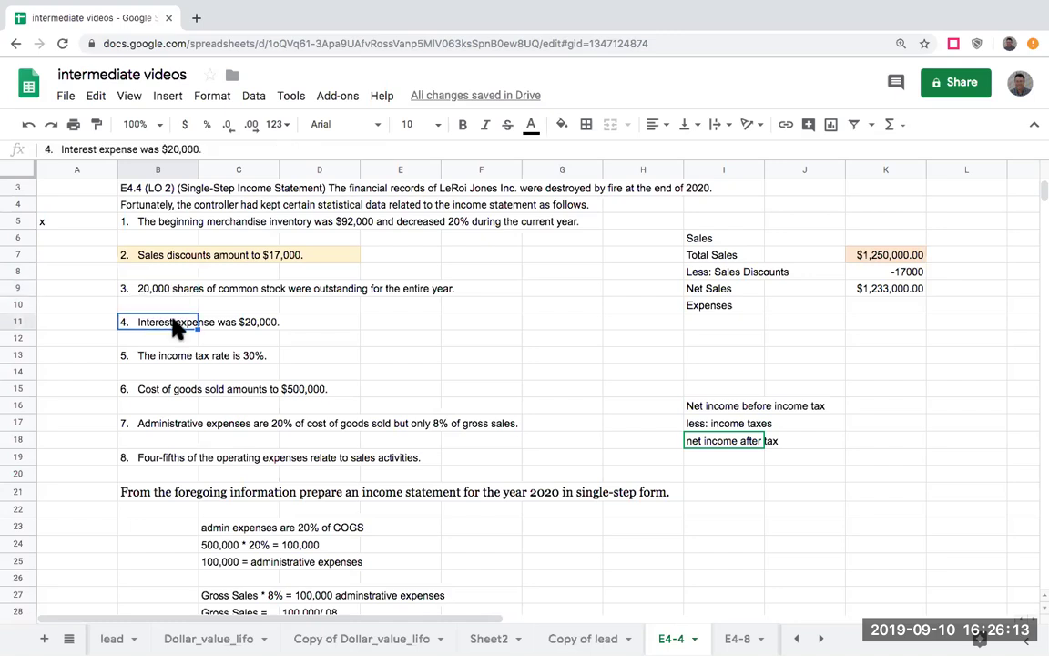
click(739, 328)
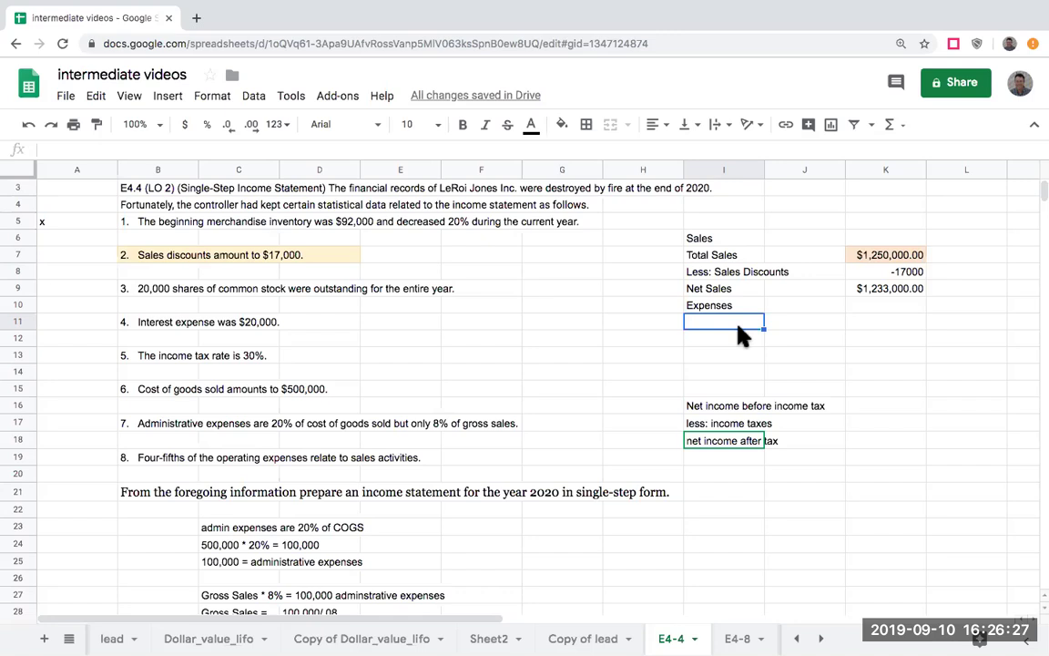
text(interest expense)
key(Return)
click(804, 322)
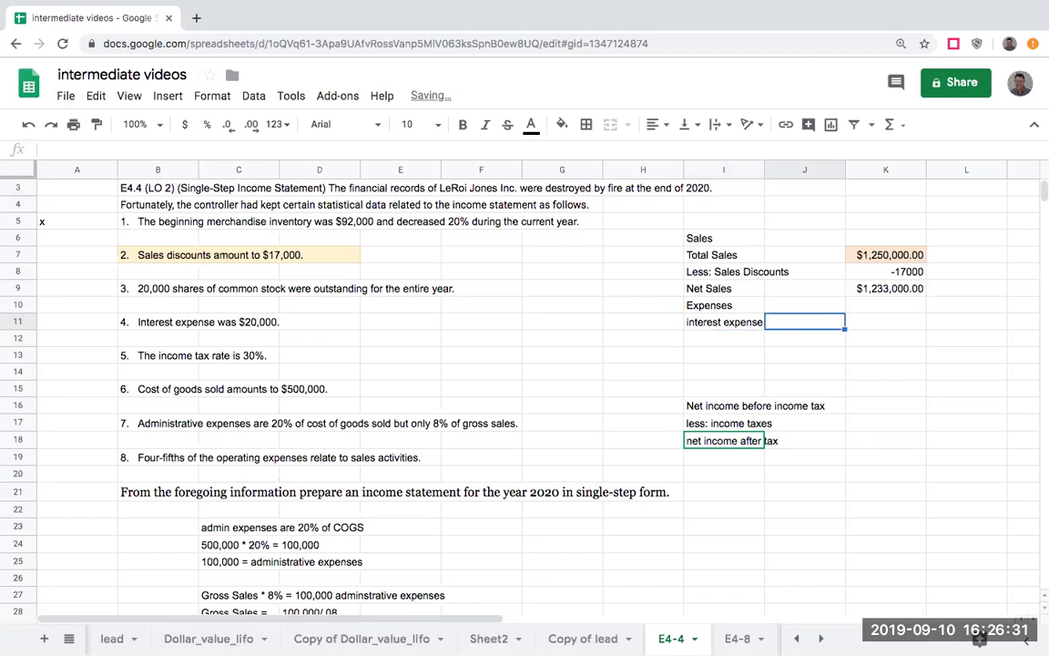
text(20000)
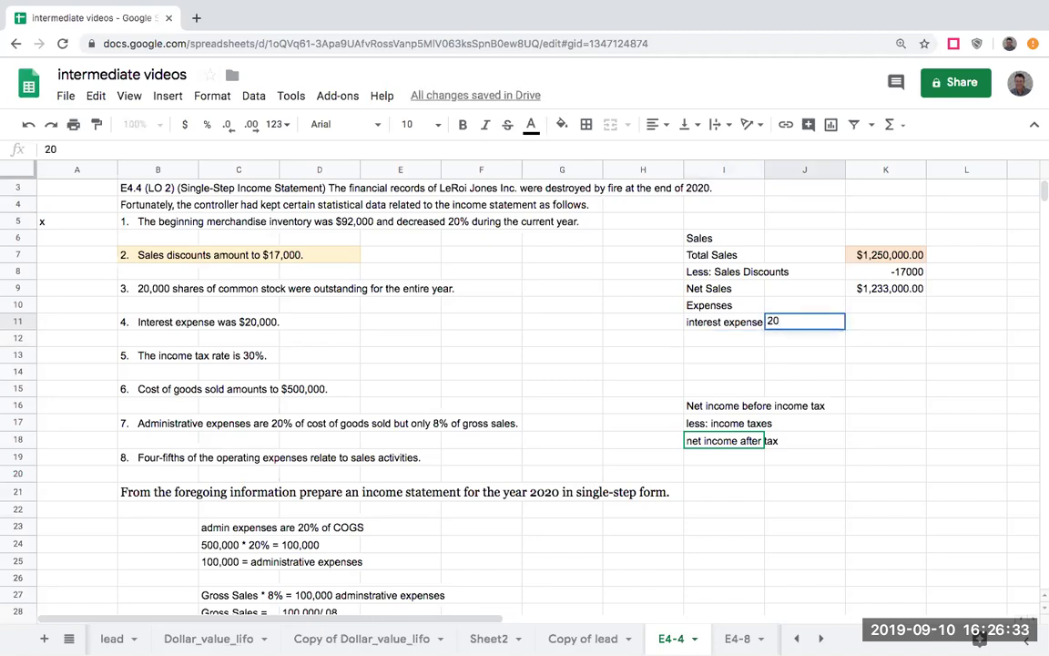
key(Return)
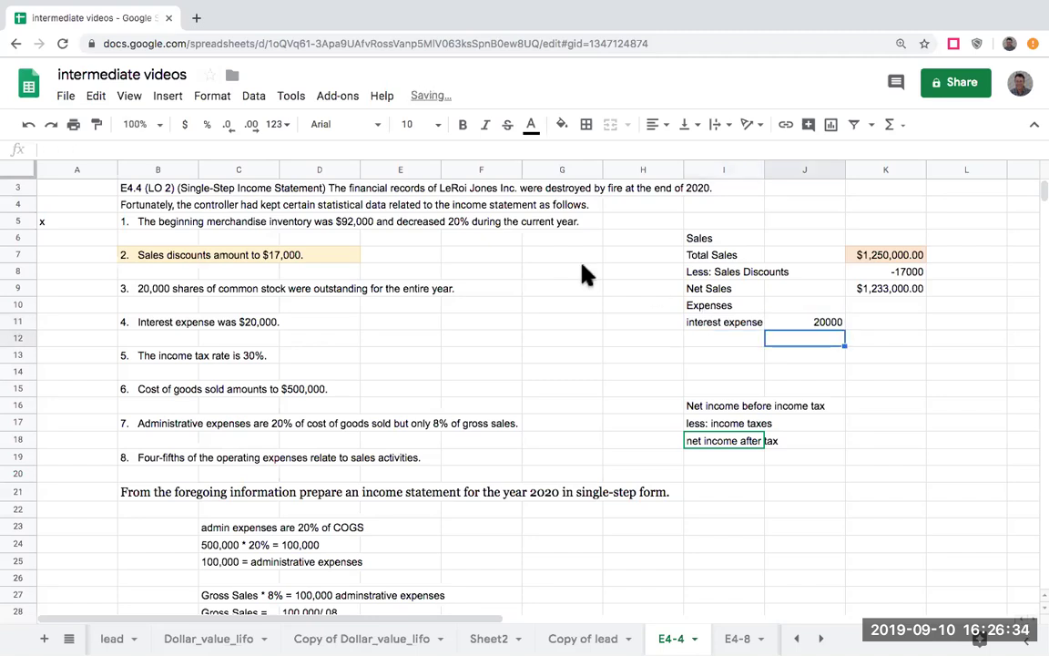
Check the income tax and cost of goods sold facts, and add "COGS" in I12 with 500000 in J12
click(138, 363)
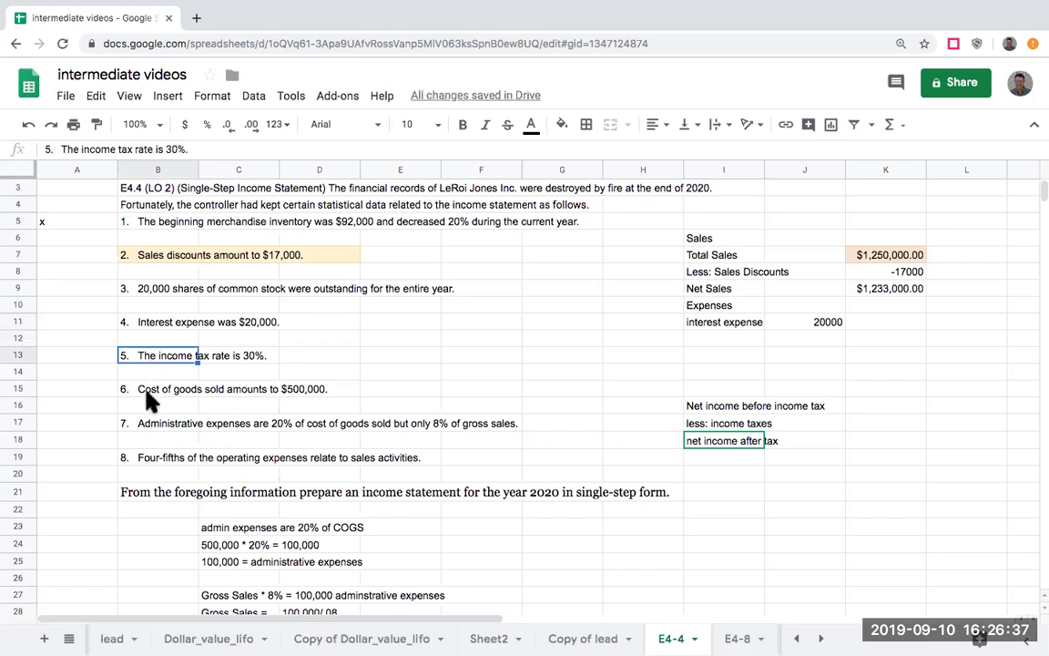
click(146, 391)
click(757, 336)
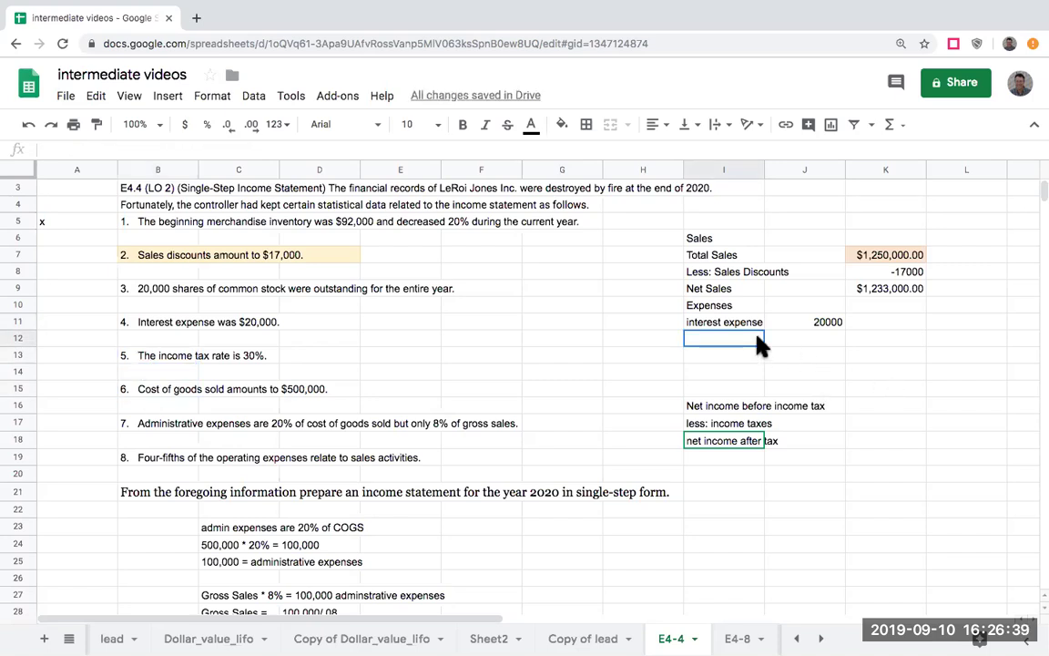
text(COPG)
key(BackSpace)
key(BackSpace)
text(GS)
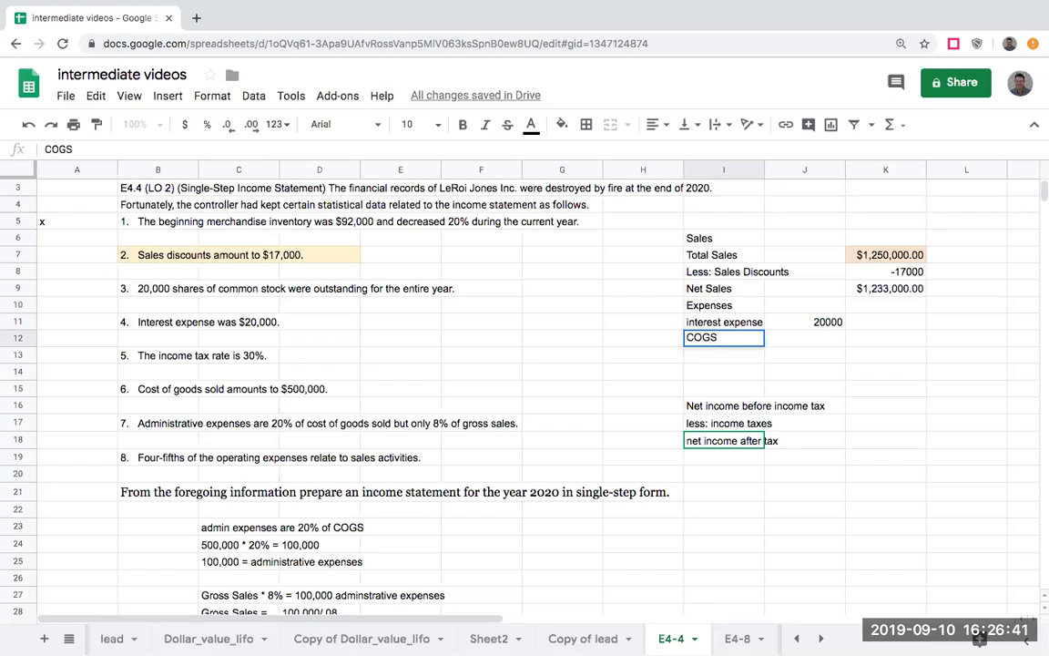
key(Tab)
text(500000)
key(Return)
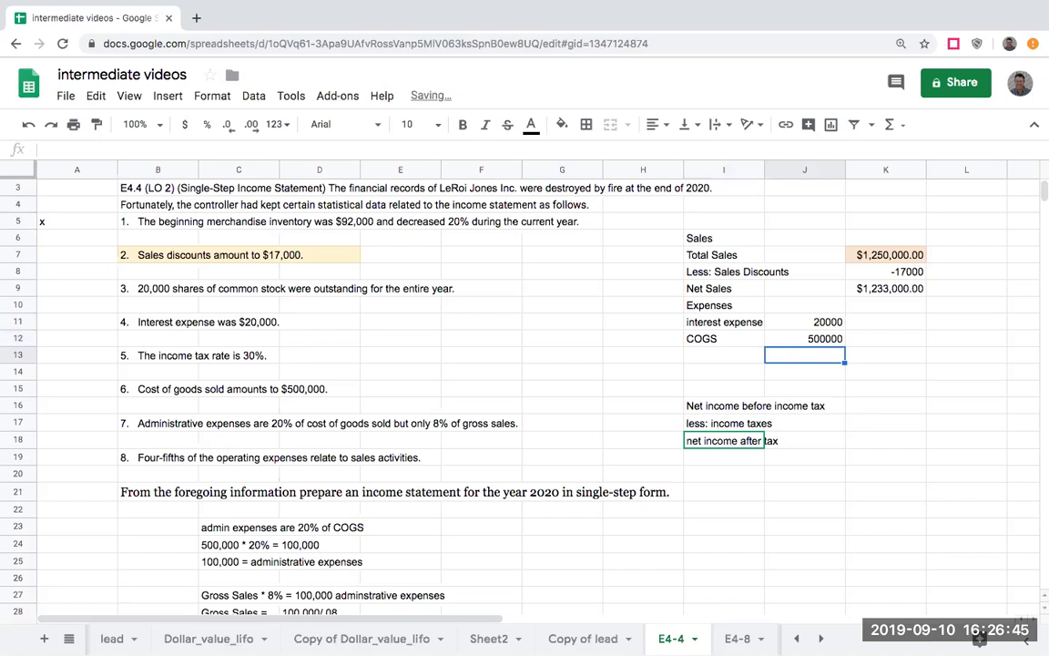
Add the label "administrative expenses" in I13 below COGS
click(724, 355)
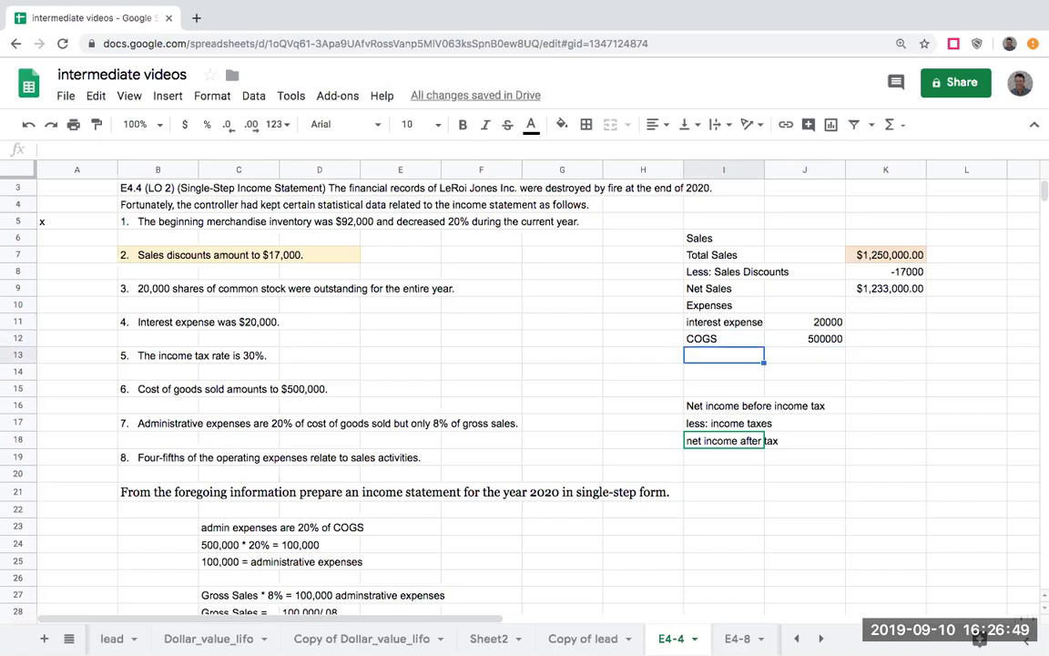
text(administrait)
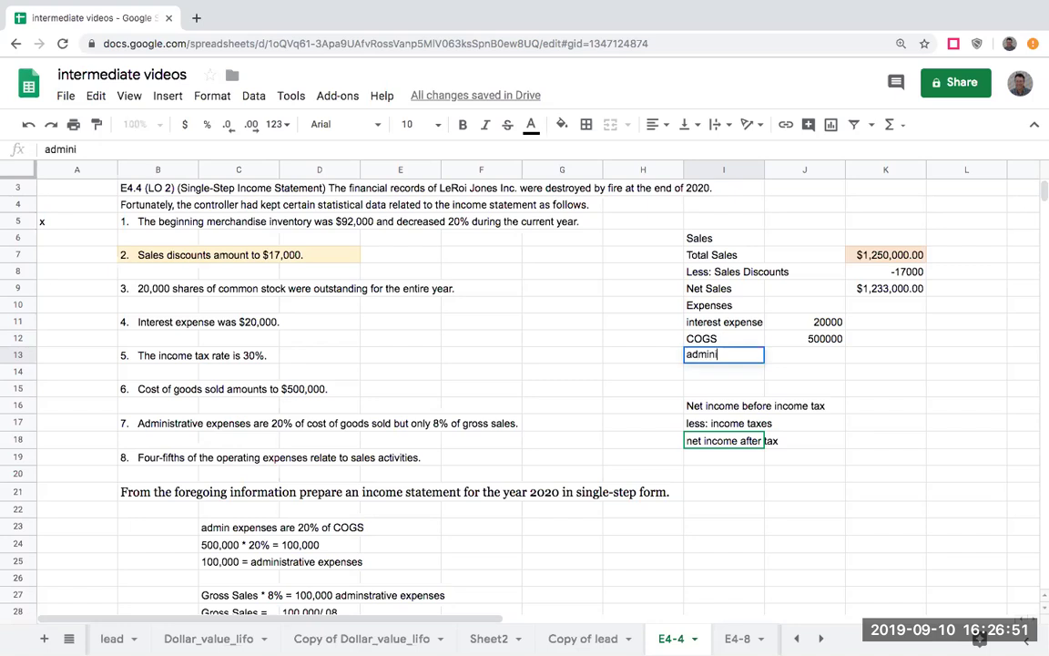
key(BackSpace)
key(BackSpace)
text(tive expenses)
key(Return)
click(724, 356)
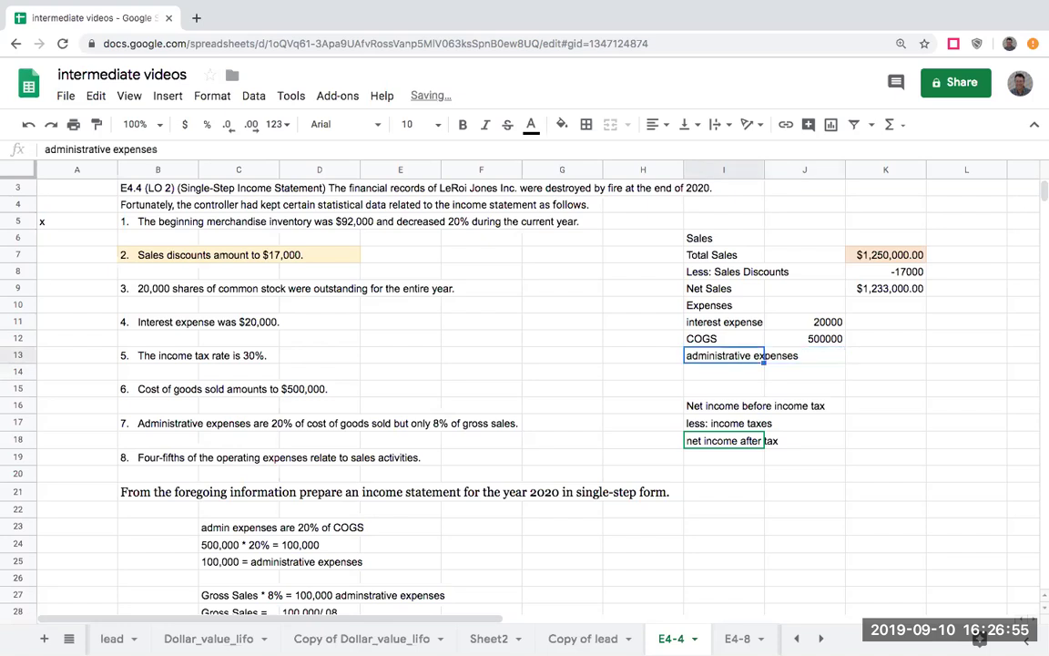
key(Right)
text(+)
key(Left)
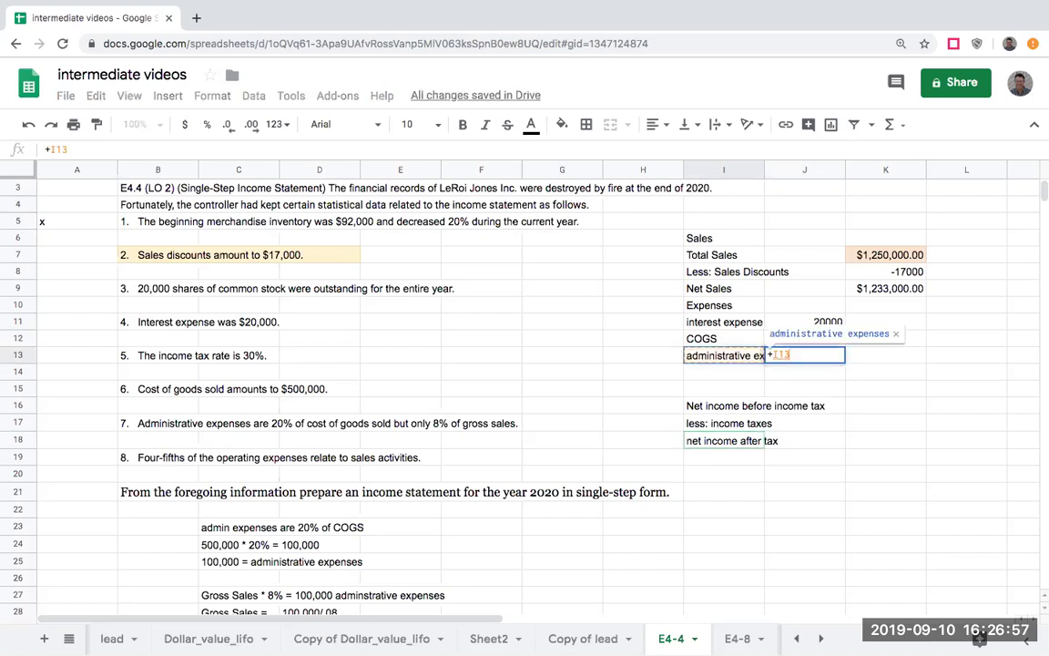
key(Down)
key(Down)
key(Down)
key(Down)
key(Down)
key(Down)
key(Down)
key(Down)
key(Down)
key(Down)
key(Escape)
key(Left)
key(Left)
key(Left)
key(Right)
key(Right)
key(Right)
Enter 100000 for administrative expenses in J13 and format it as currency without decimals
text(100000)
key(Return)
key(Up)
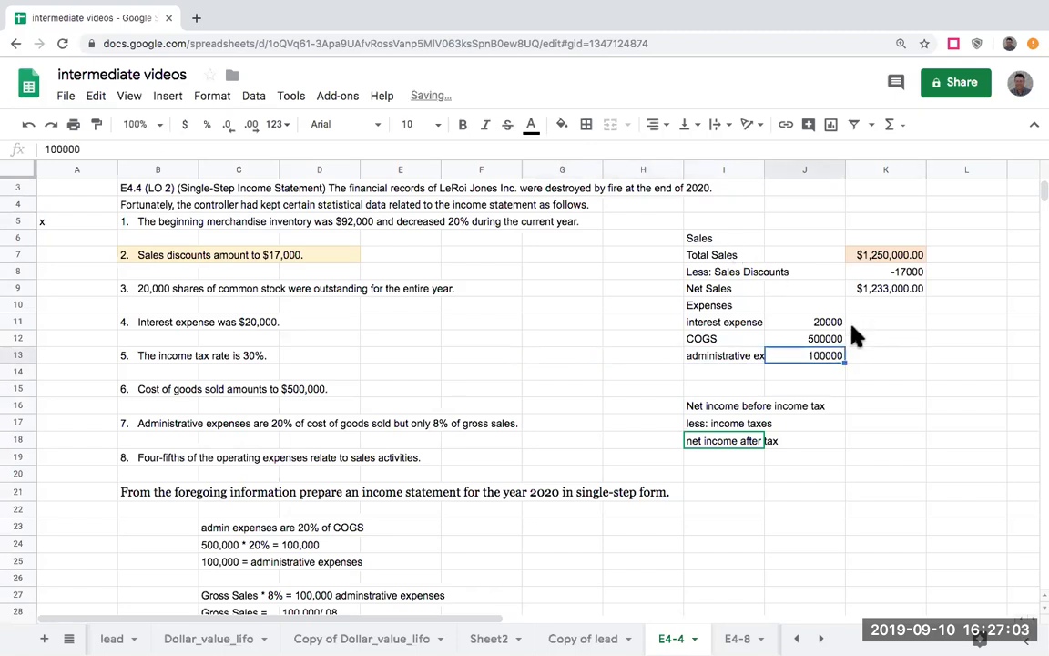
click(186, 125)
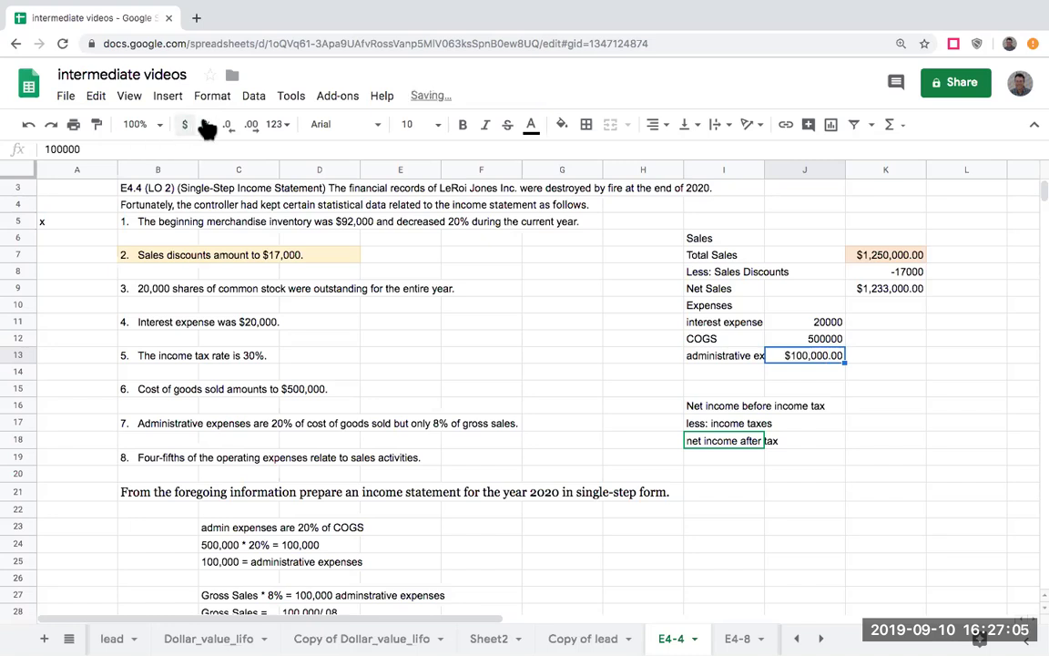
click(226, 124)
click(227, 124)
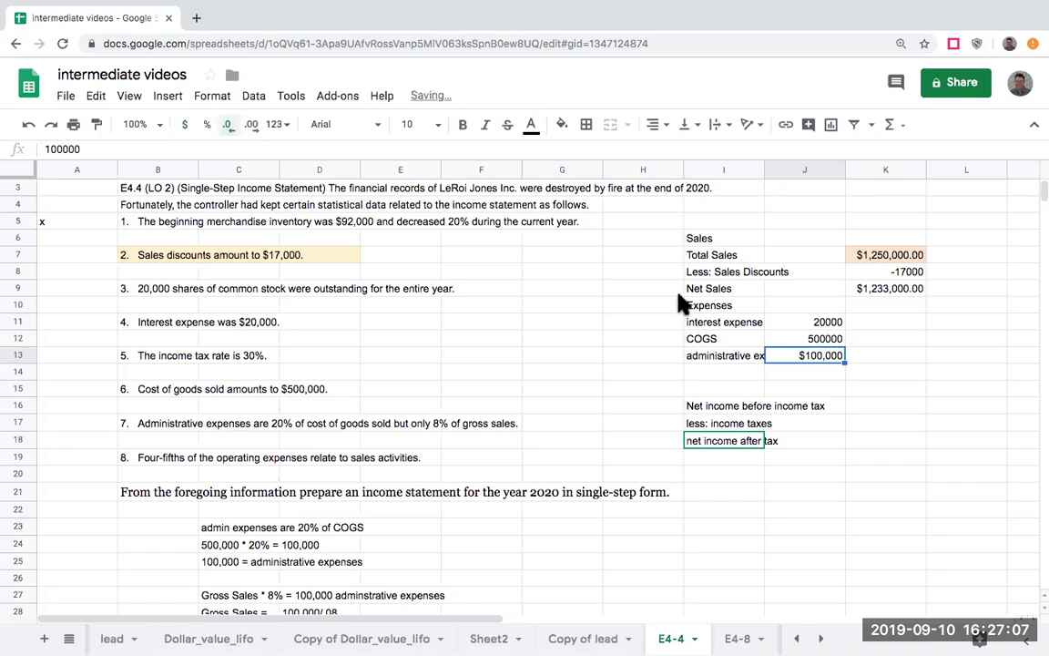
Format the interest expense and COGS amounts in J11:J12 as currency without decimals, and widen column I to fit its labels
drag(817, 321, 816, 338)
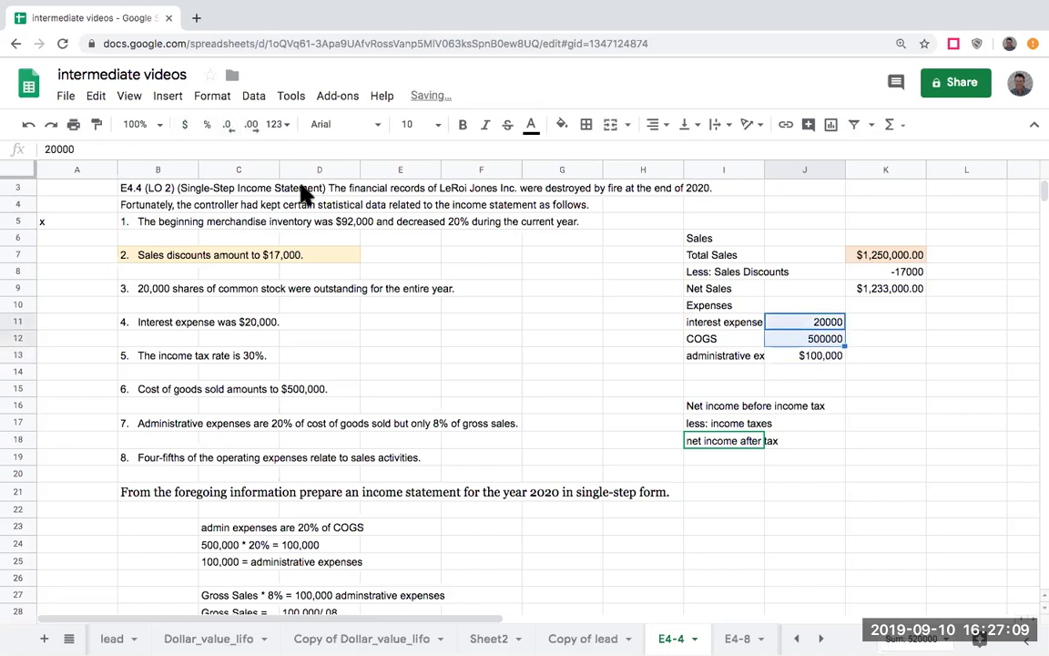
double_click(234, 129)
click(679, 362)
drag(765, 171, 816, 172)
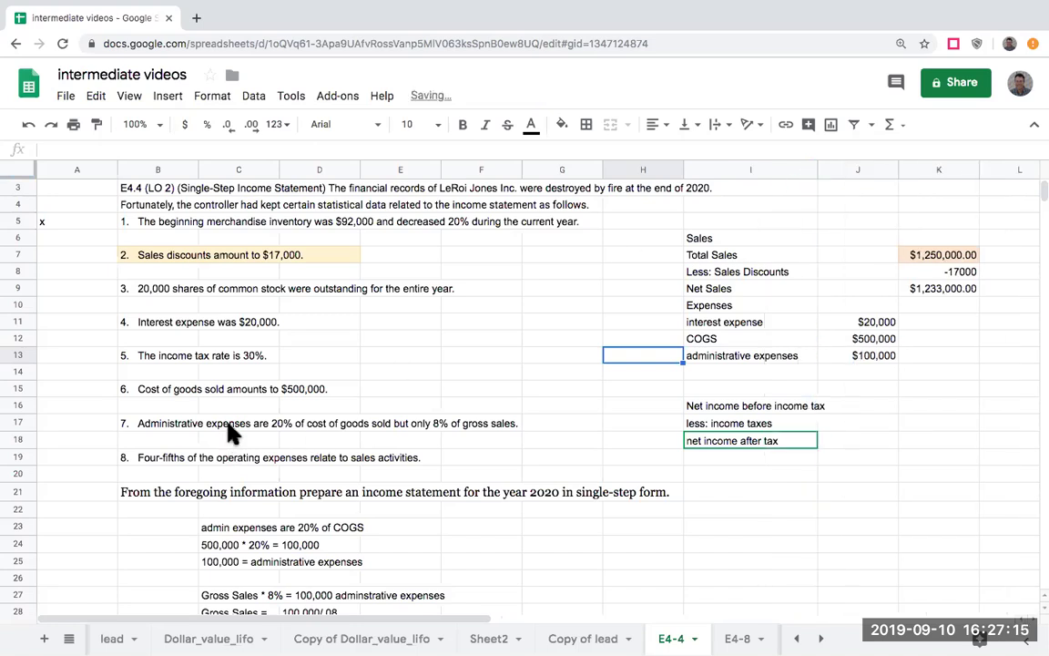
Check fact 8 on operating expenses, and note "not SG&A" beside interest expense and COGS in H11:H12
click(181, 458)
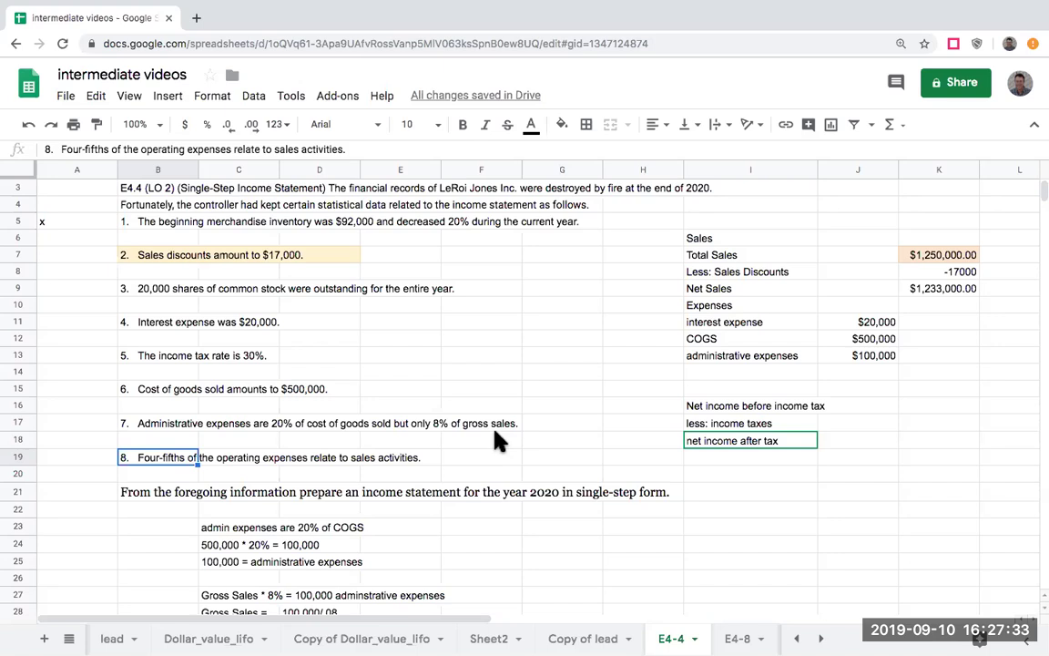
click(659, 310)
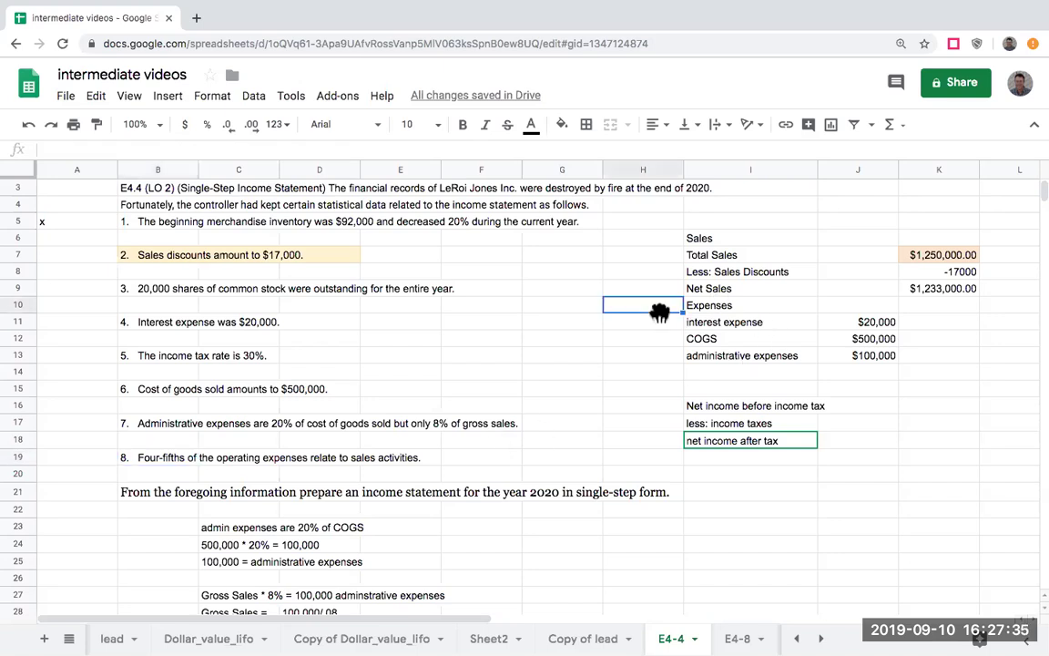
key(Down)
text(not SG&A)
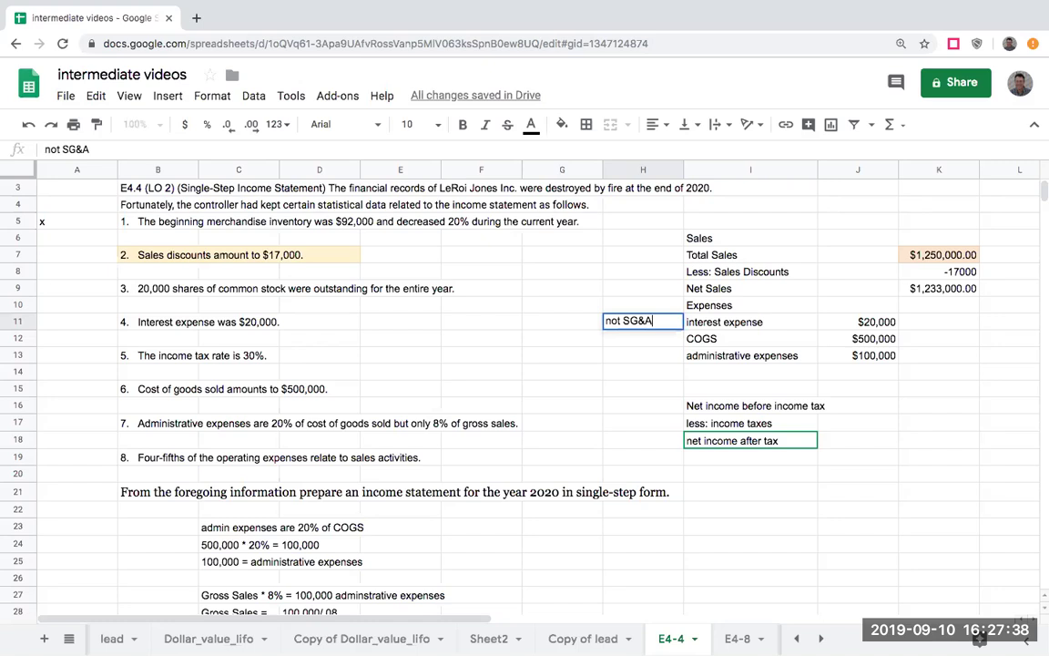
key(Return)
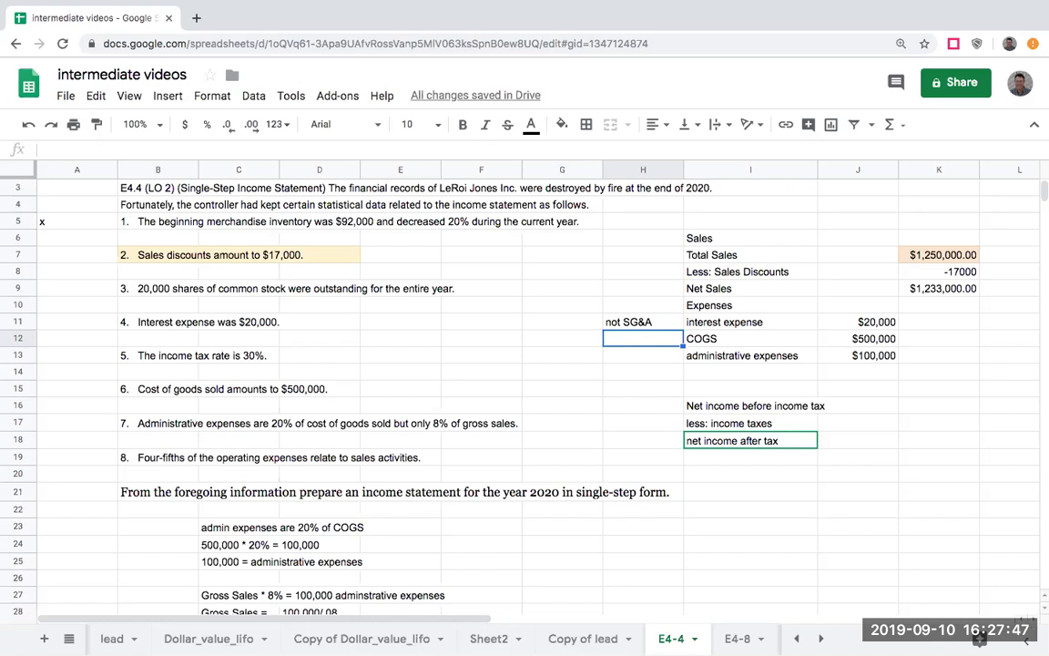
text(not SG&A)
key(Return)
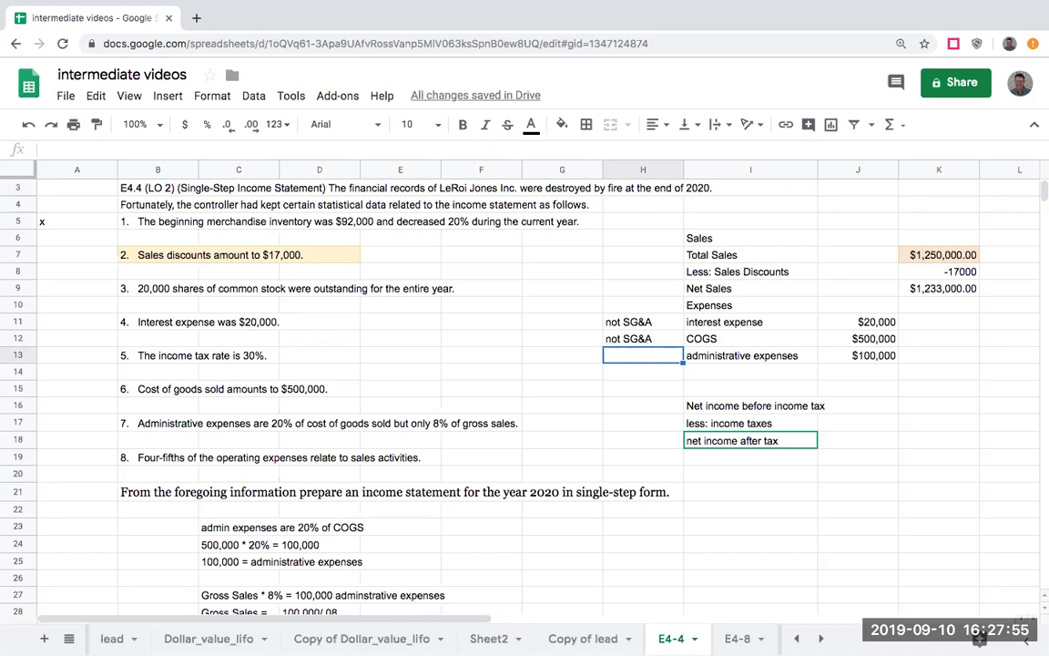
Note "SG&A" beside administrative expenses in H13, and recheck the operating expenses fact in B19
text(SG&A)
key(Return)
click(751, 405)
key(Down)
key(Down)
key(Down)
key(Down)
key(Down)
key(Left)
key(Left)
key(Left)
key(Left)
key(Left)
key(Left)
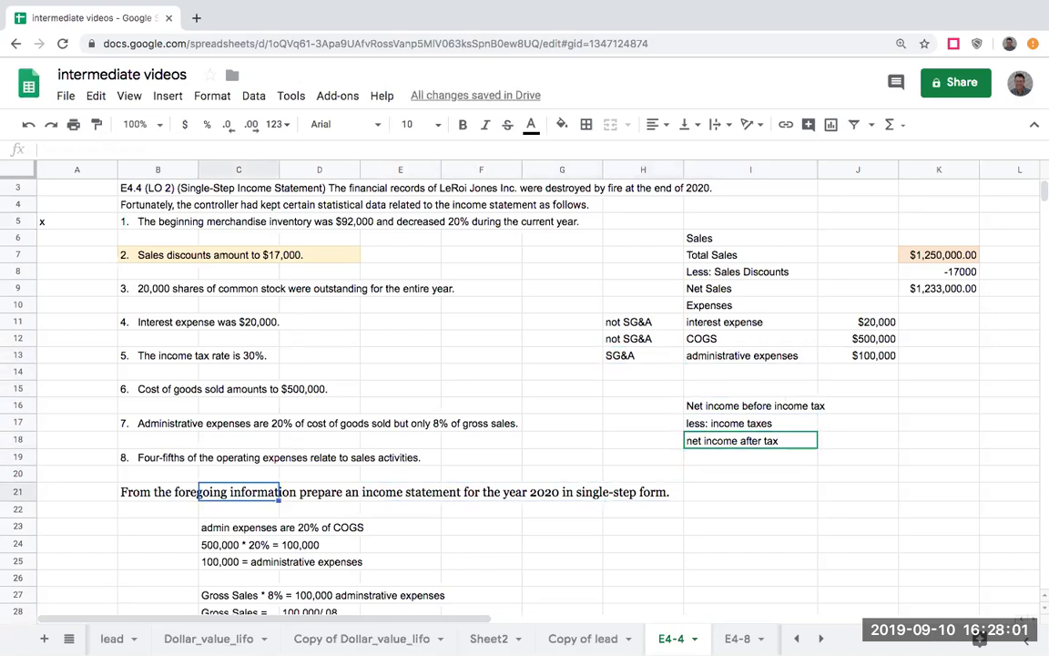
key(Left)
key(Up)
key(Up)
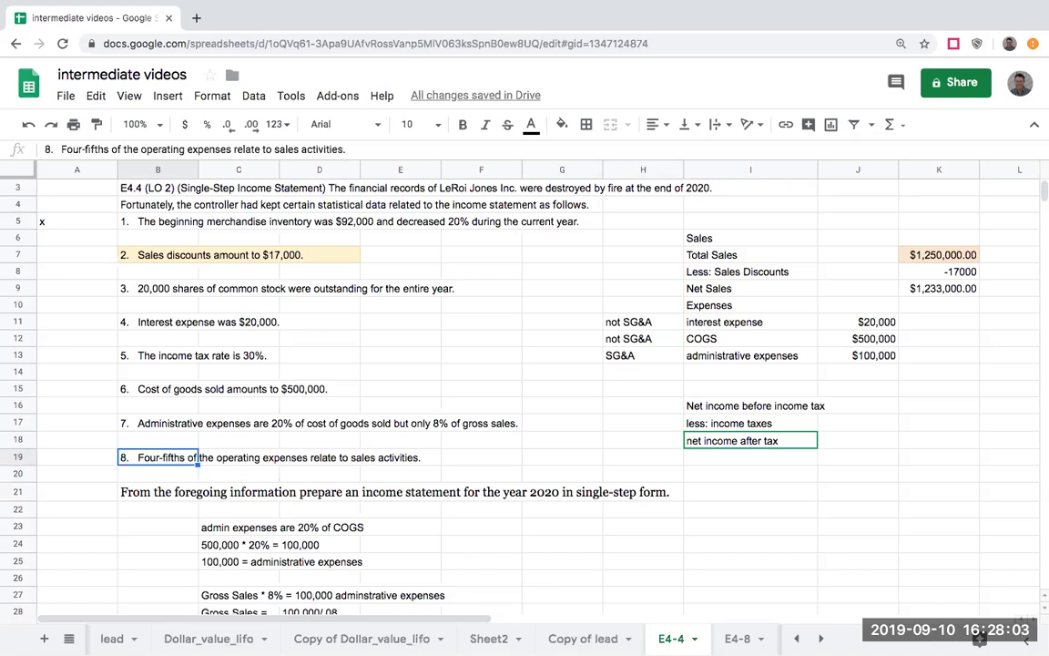
Set the note beside administrative expenses in H13 to "operating exp"
click(634, 358)
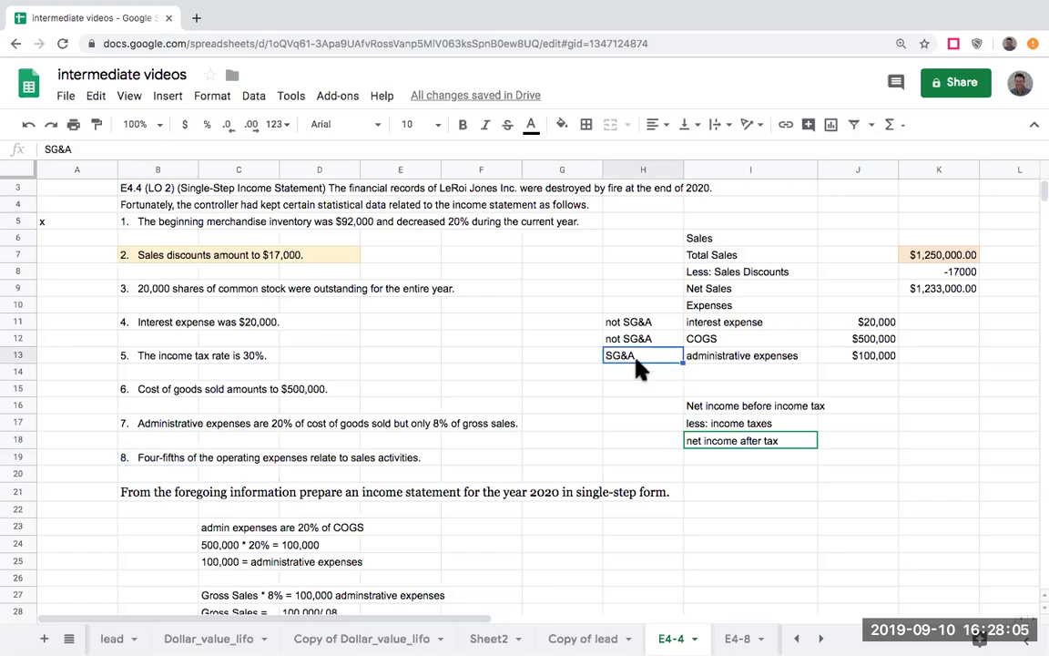
text(operating exp)
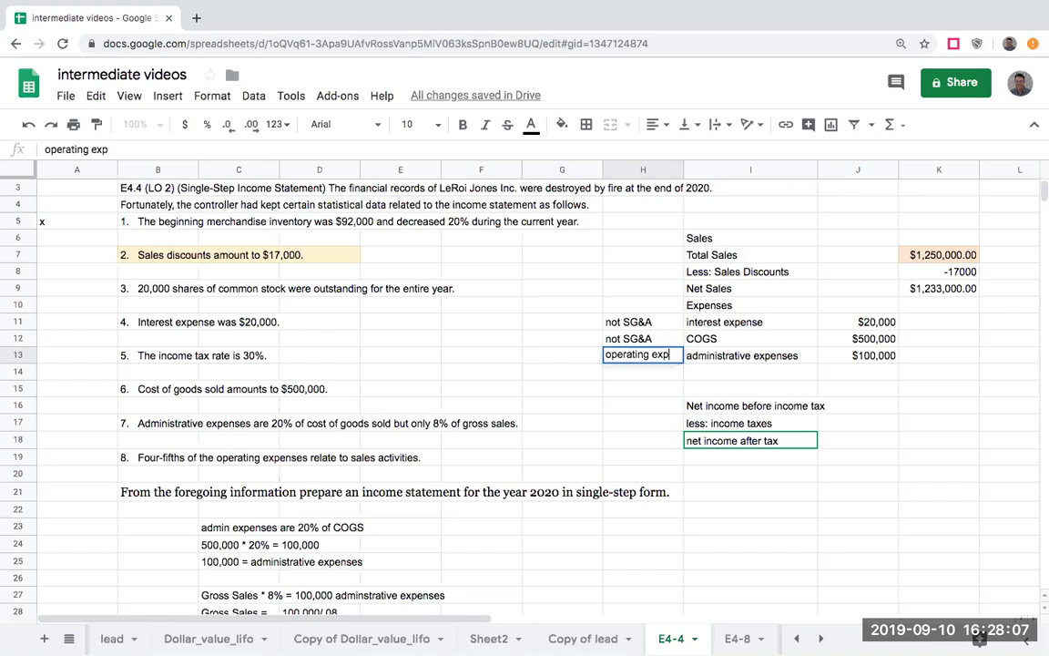
key(Return)
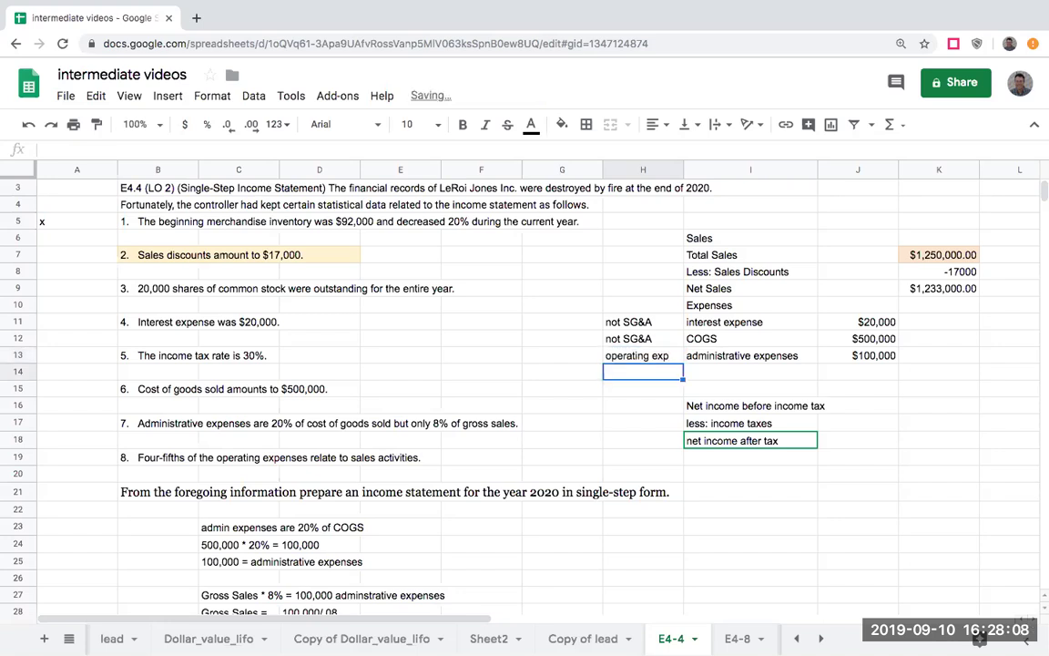
Recheck fact 8, and write "100,000 = 1/5 * operating expenses" in I24
click(196, 461)
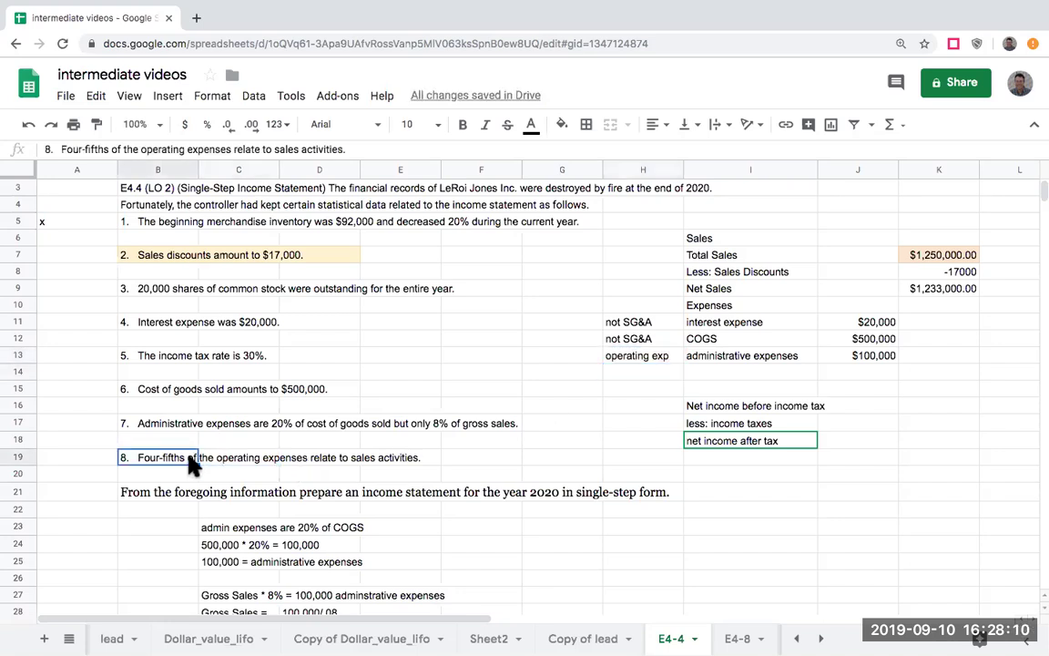
click(770, 357)
click(703, 549)
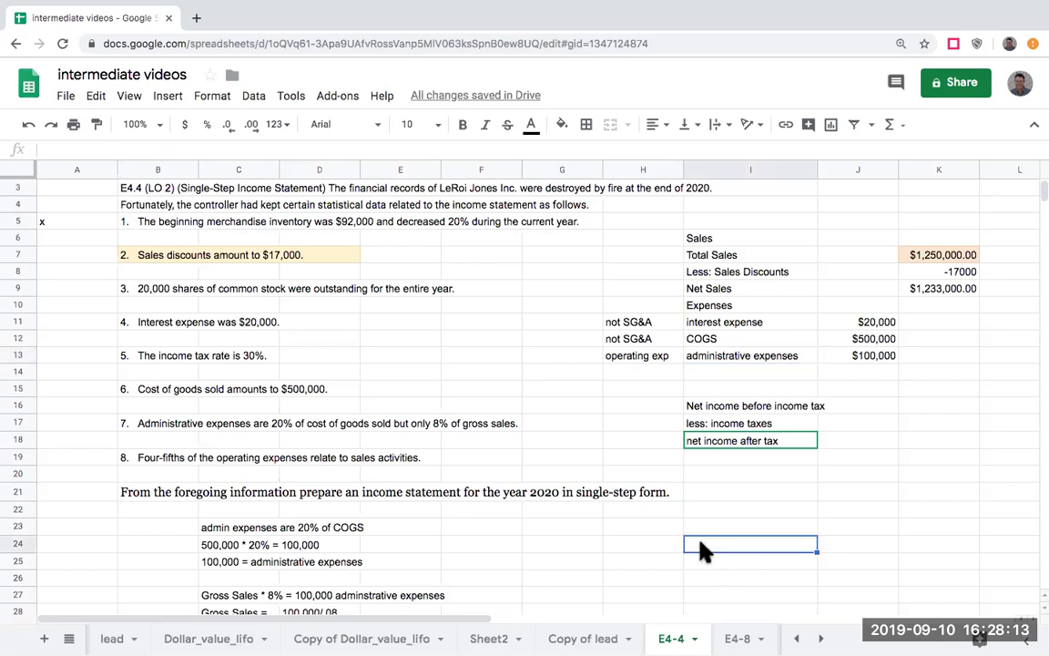
text(100,000 = )
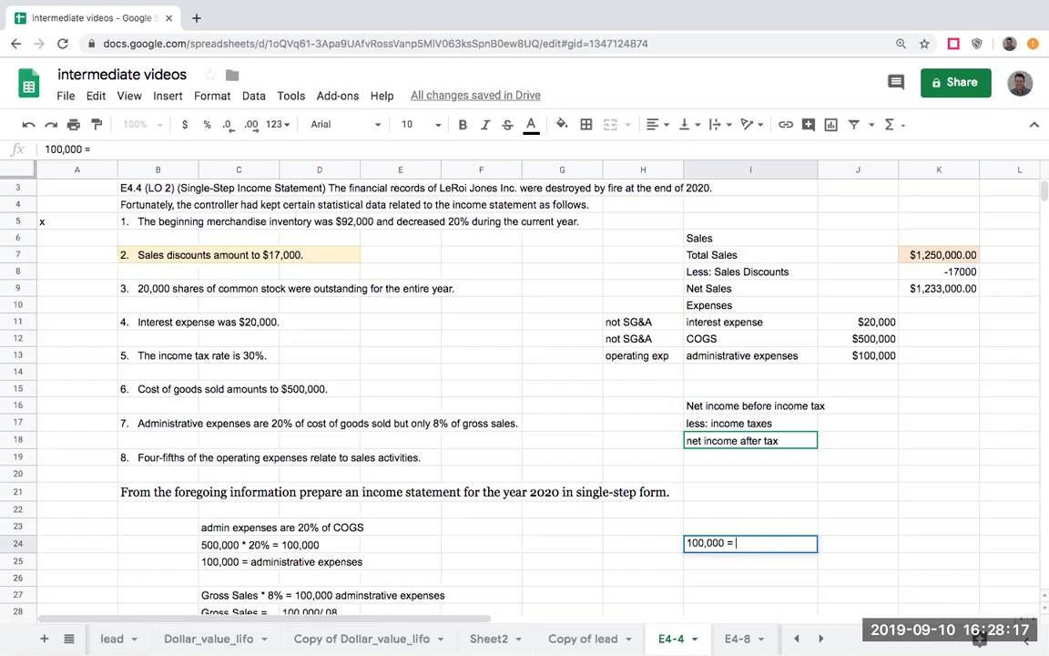
text(1/5 * operati)
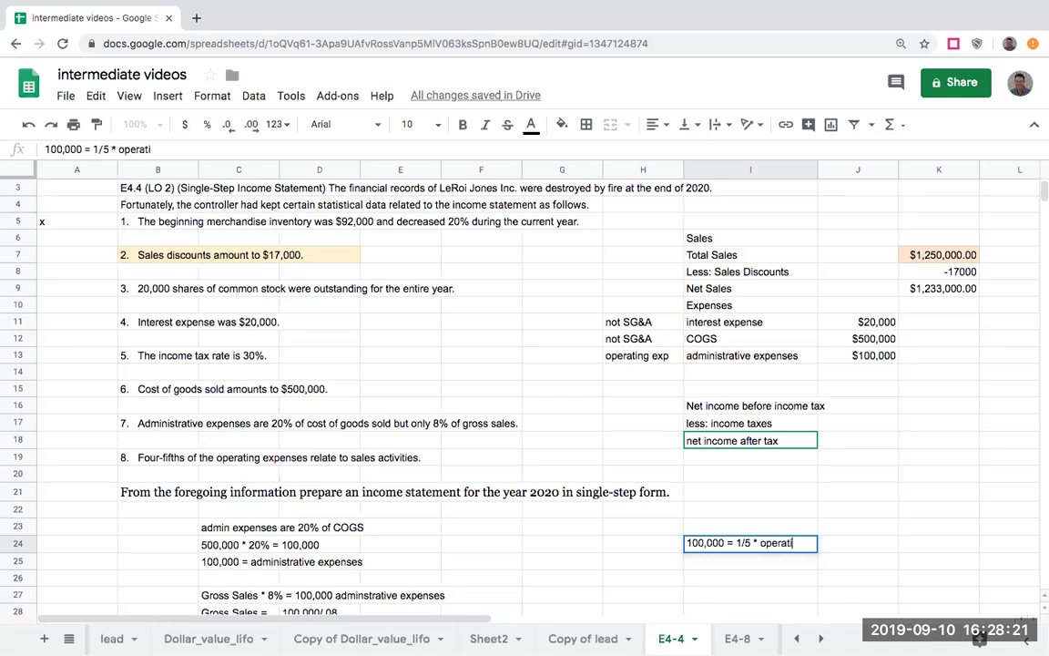
text(ng expenses)
key(Return)
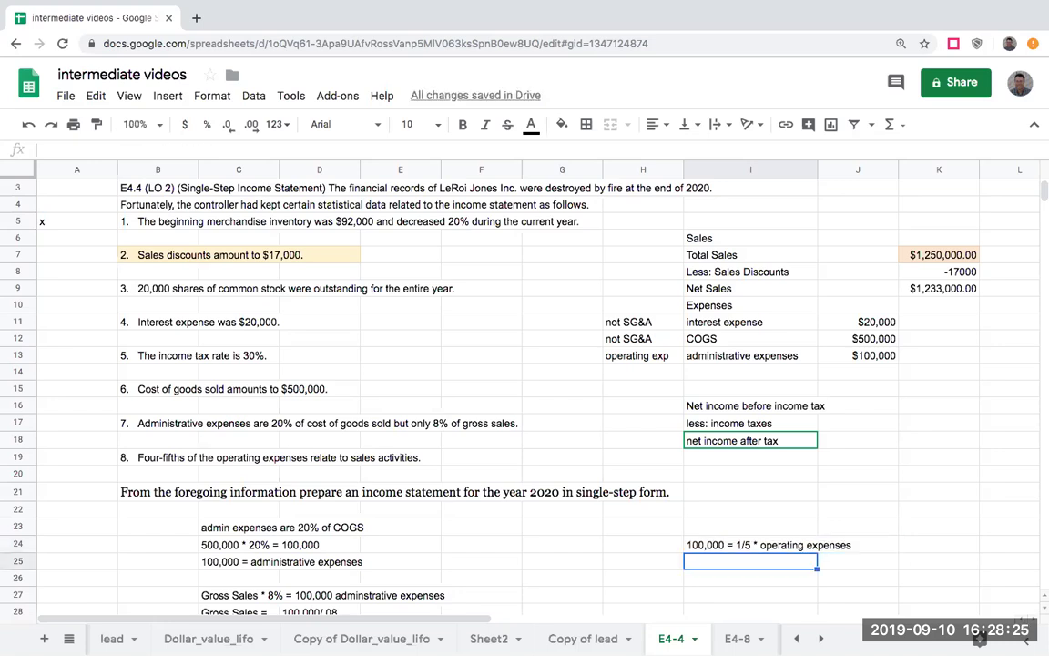
Write "total operating expenses = 500,000" in I25, below the one-fifth equation
text(total )
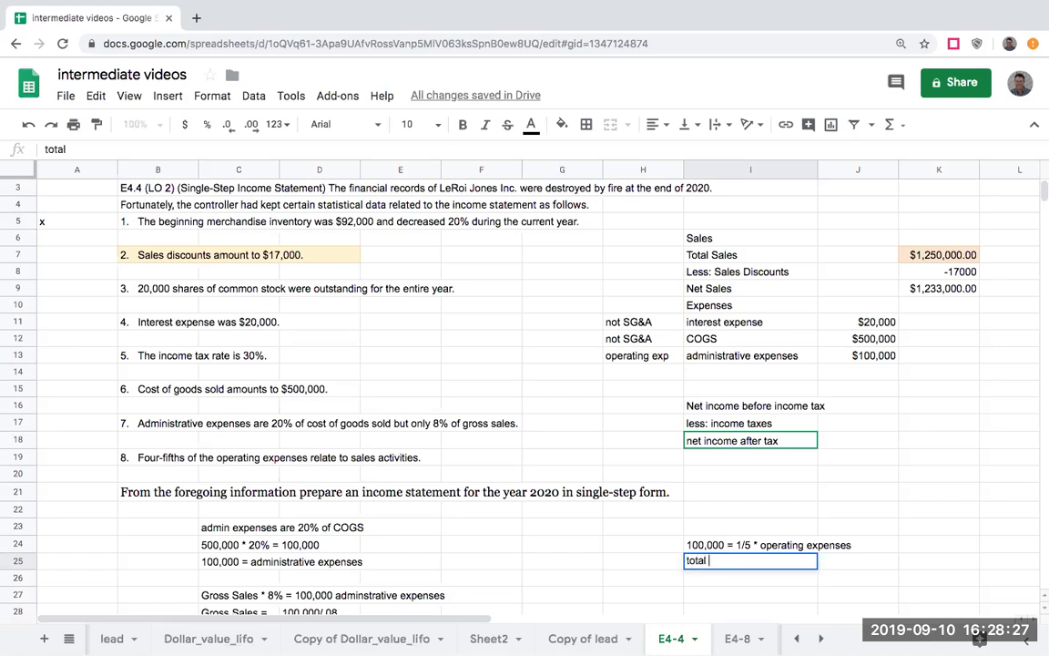
text(operating expenses )
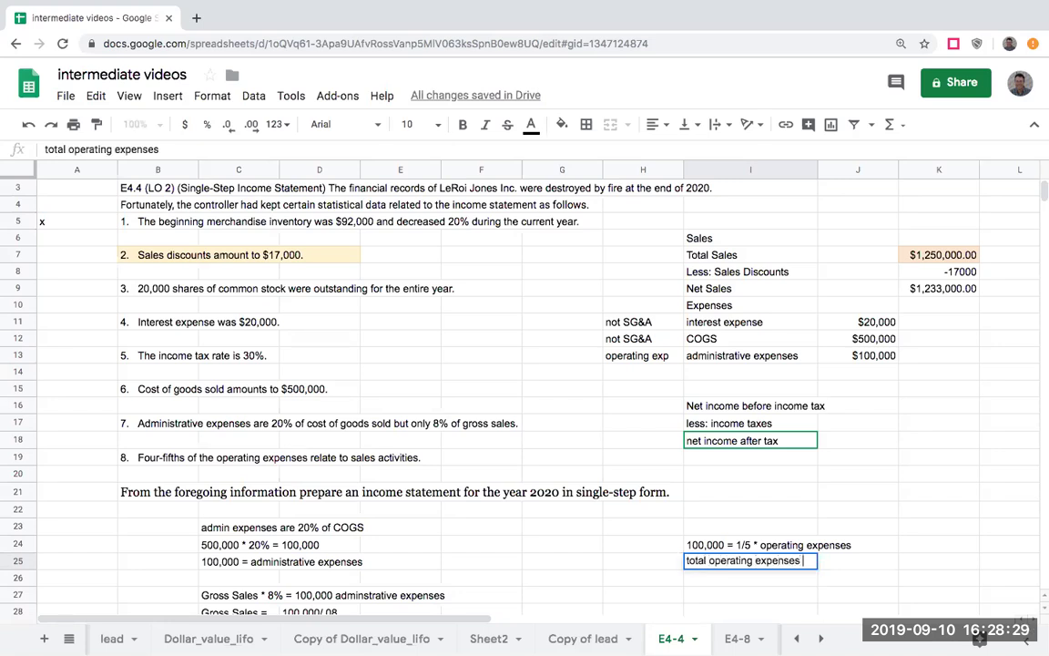
text(= 500,000)
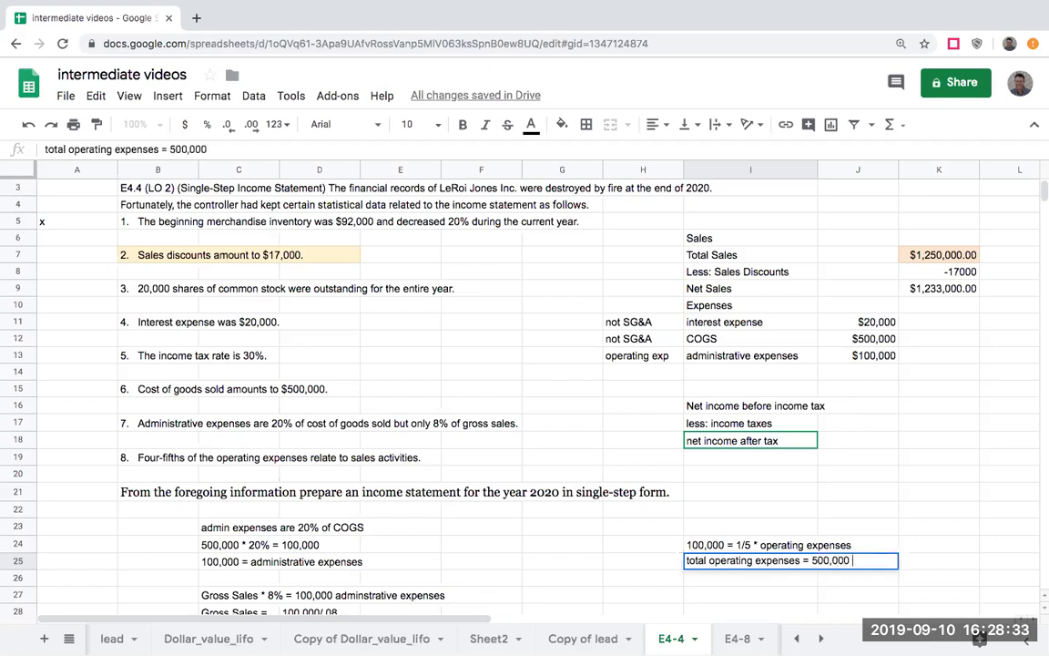
key(Return)
click(702, 559)
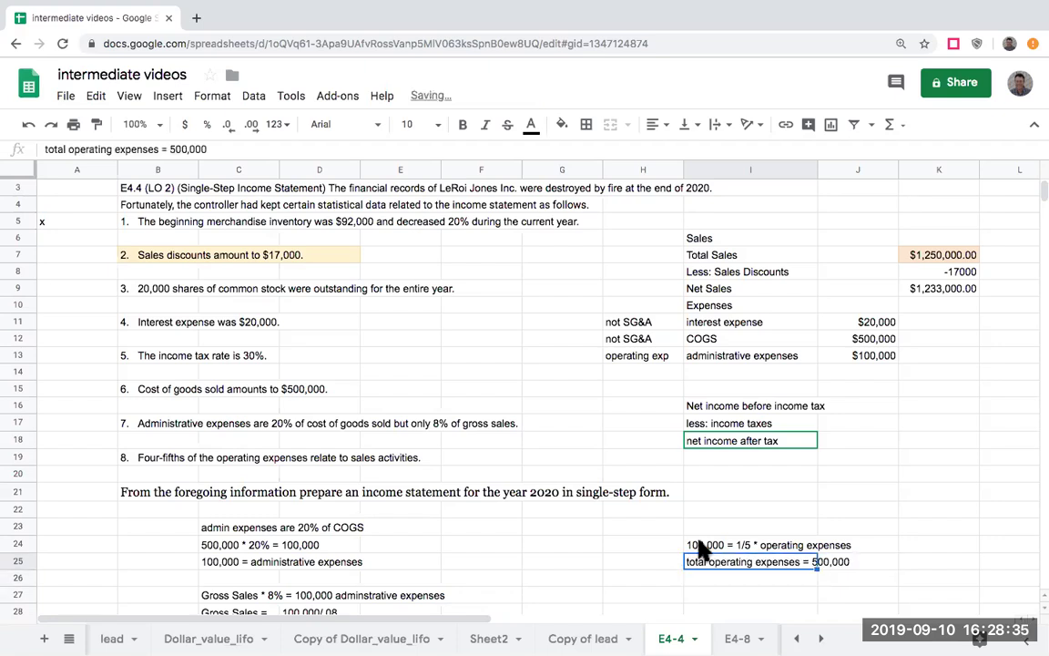
Review fact 8 and the operating expense workings, and write "500,000 operating expenses * 4/5 = 400,000 sales expenses" in I27
click(187, 461)
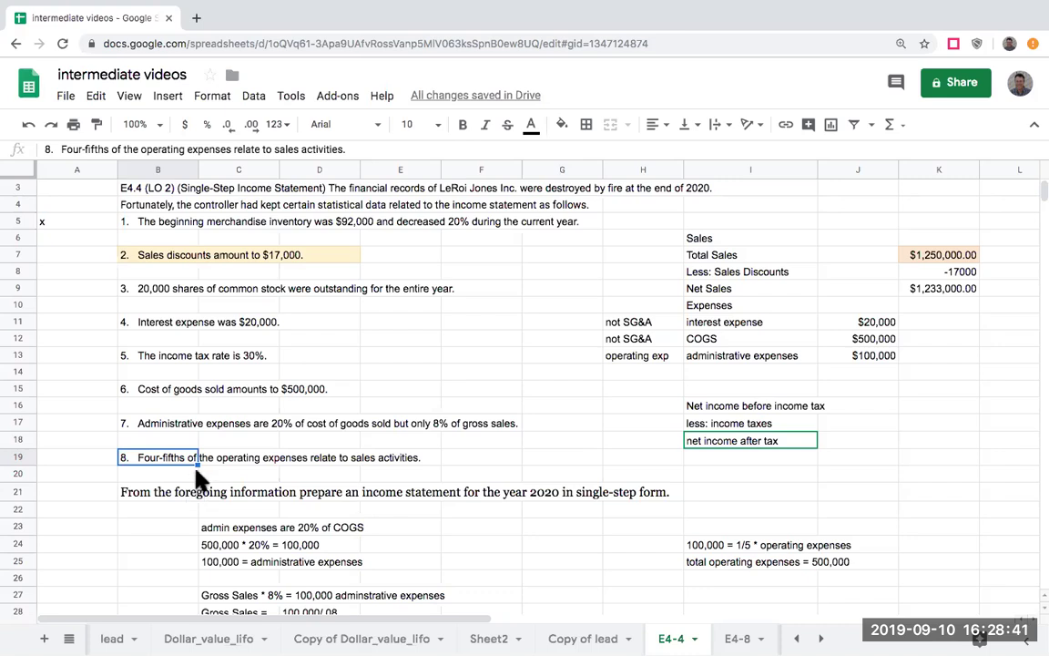
click(771, 358)
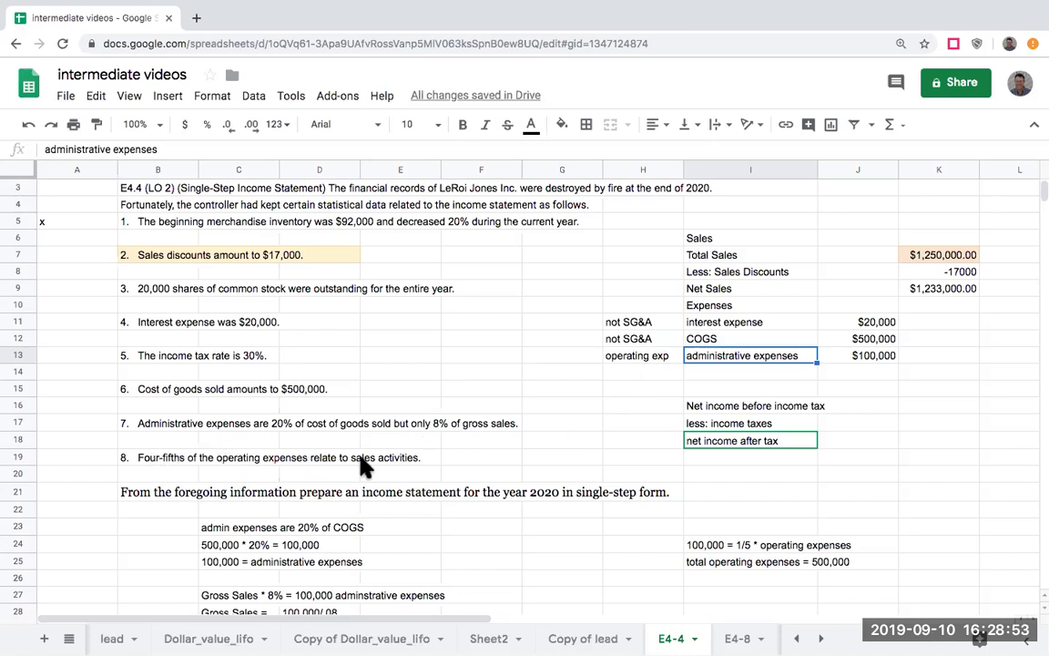
click(763, 549)
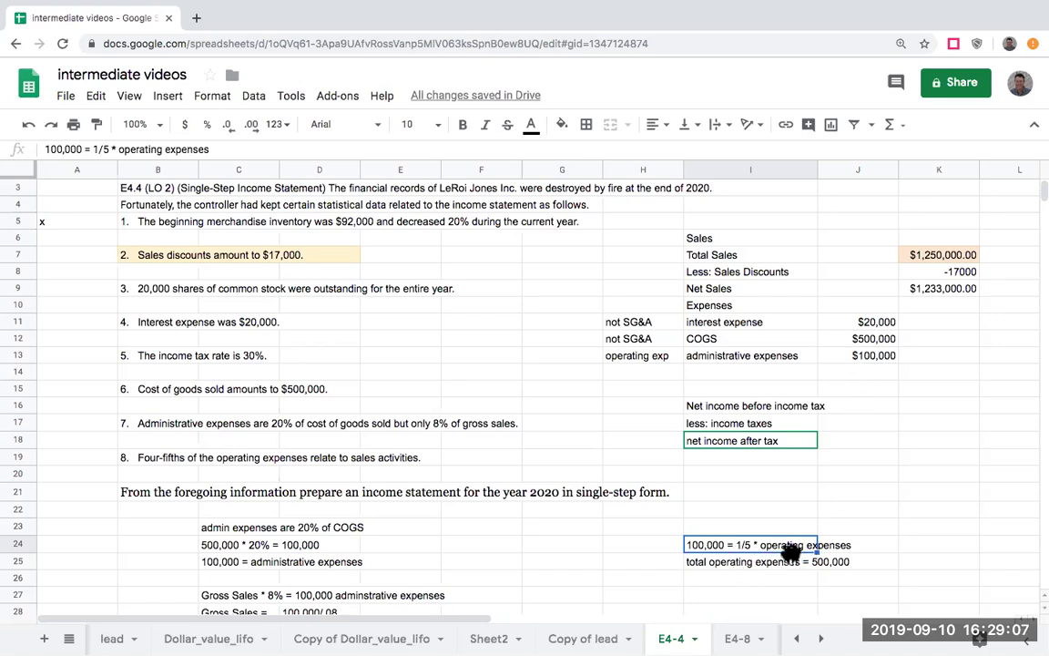
click(735, 592)
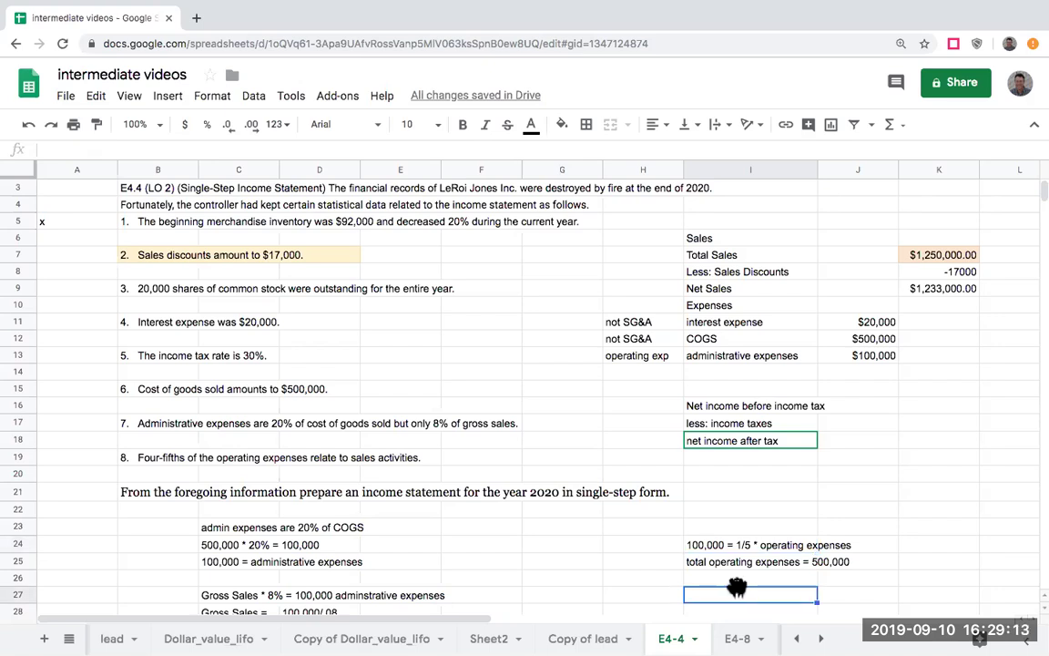
text(500,0)
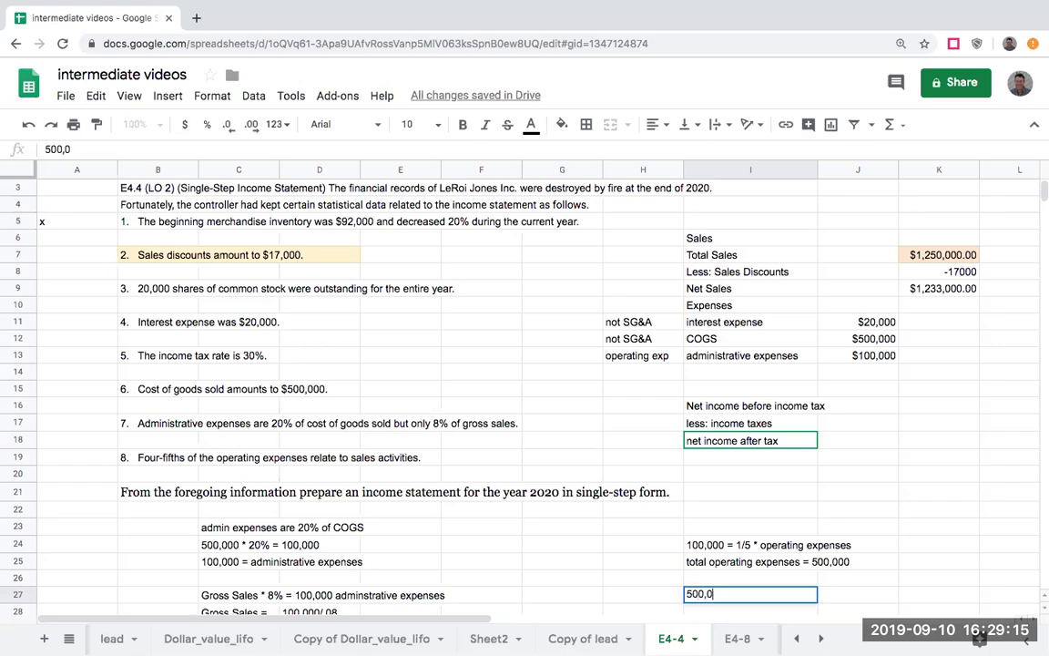
text(00 operating expense)
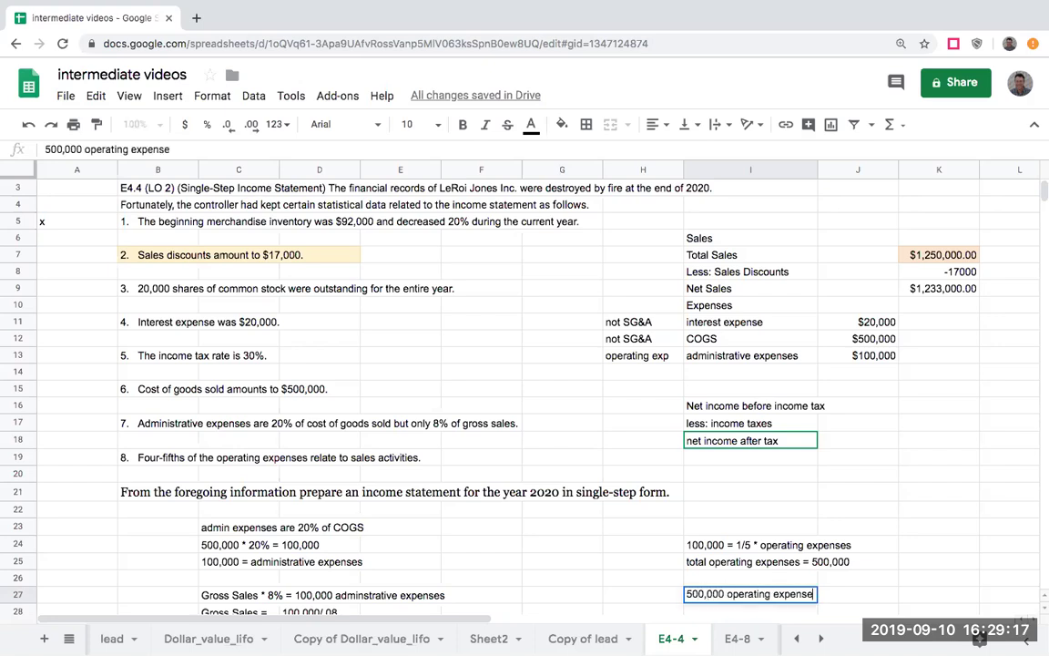
text(s * )
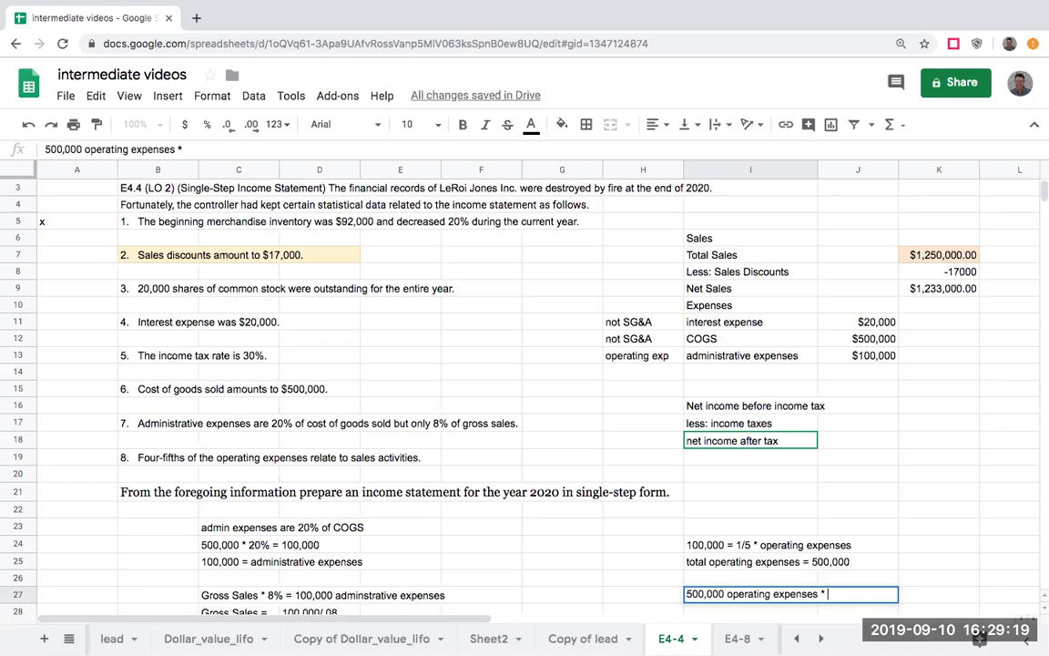
text(4/5 = )
text(8)
key(BackSpace)
text(400,000)
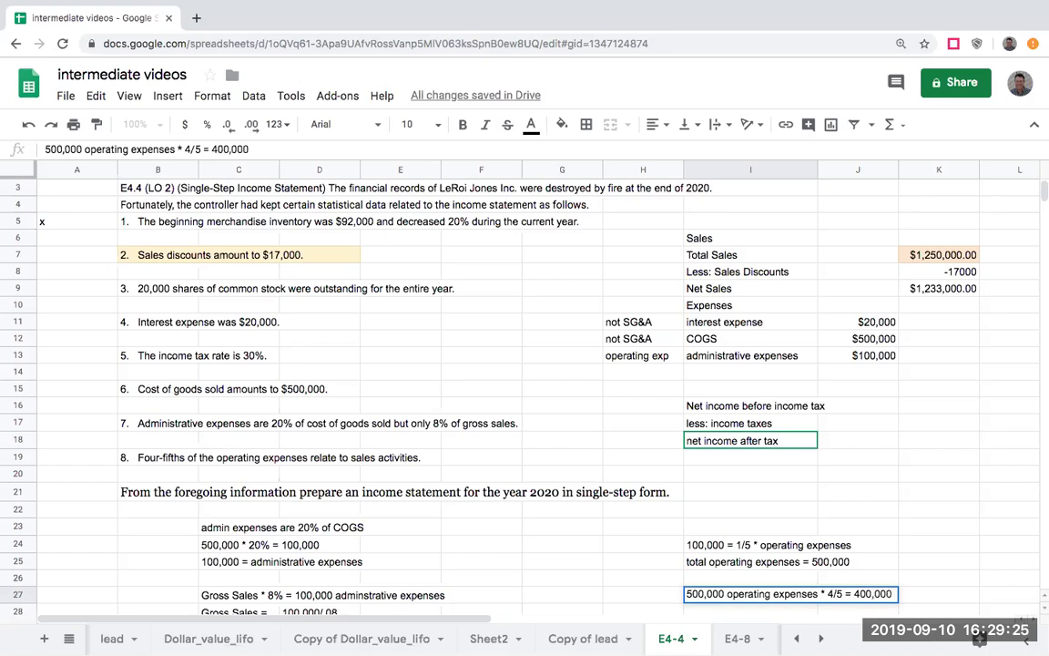
text( sales expenses)
key(Return)
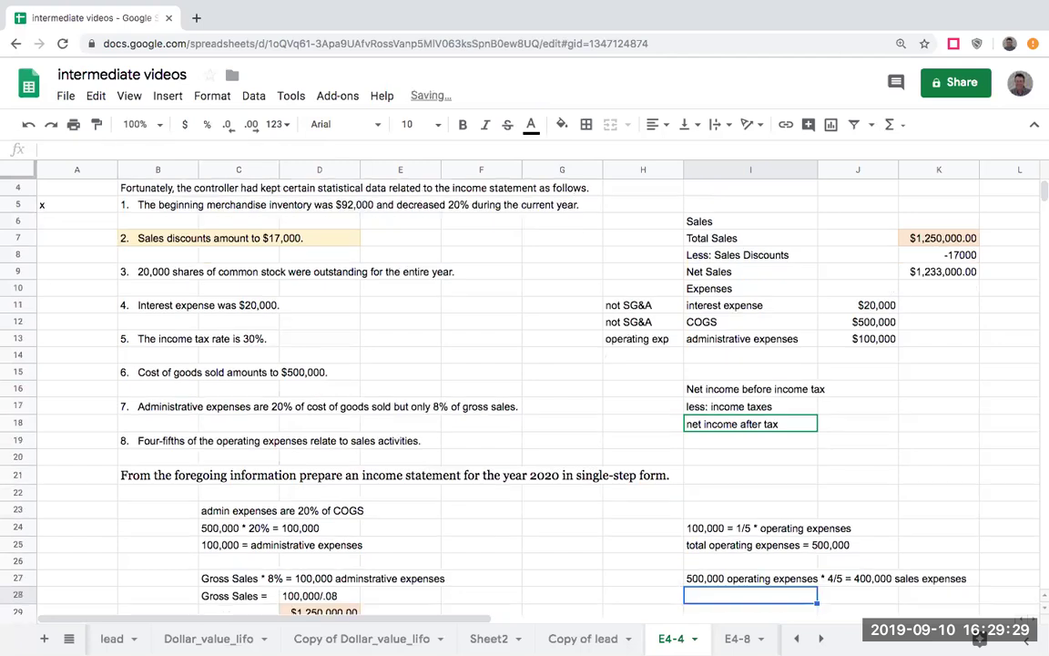
Add a "sales expense" line in I14 below administrative expenses, with the note "operating exp" in H14
click(728, 355)
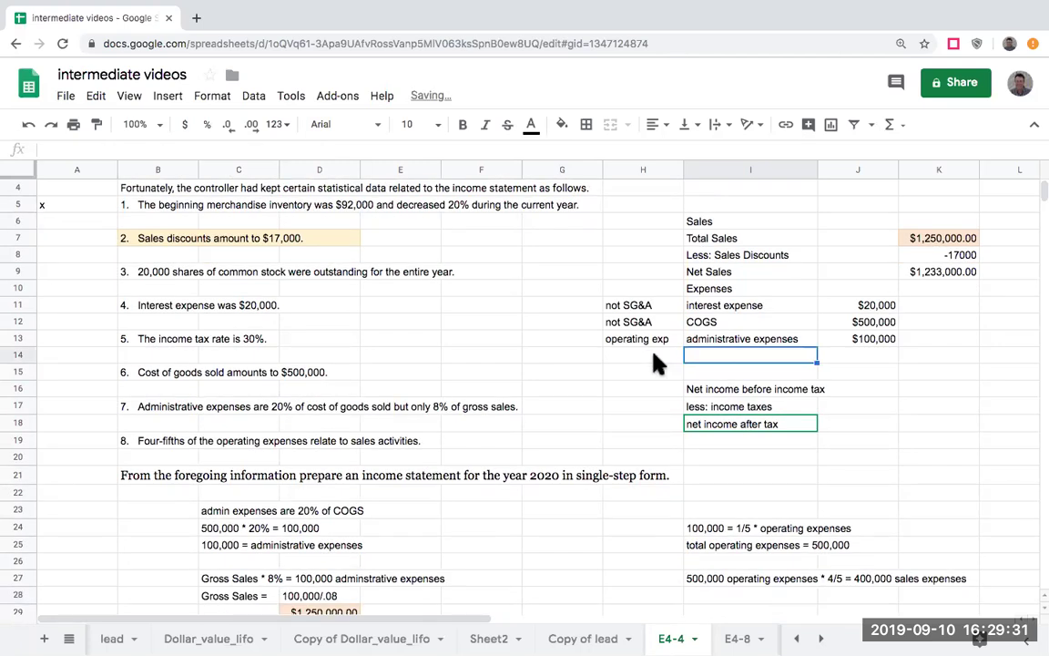
click(657, 355)
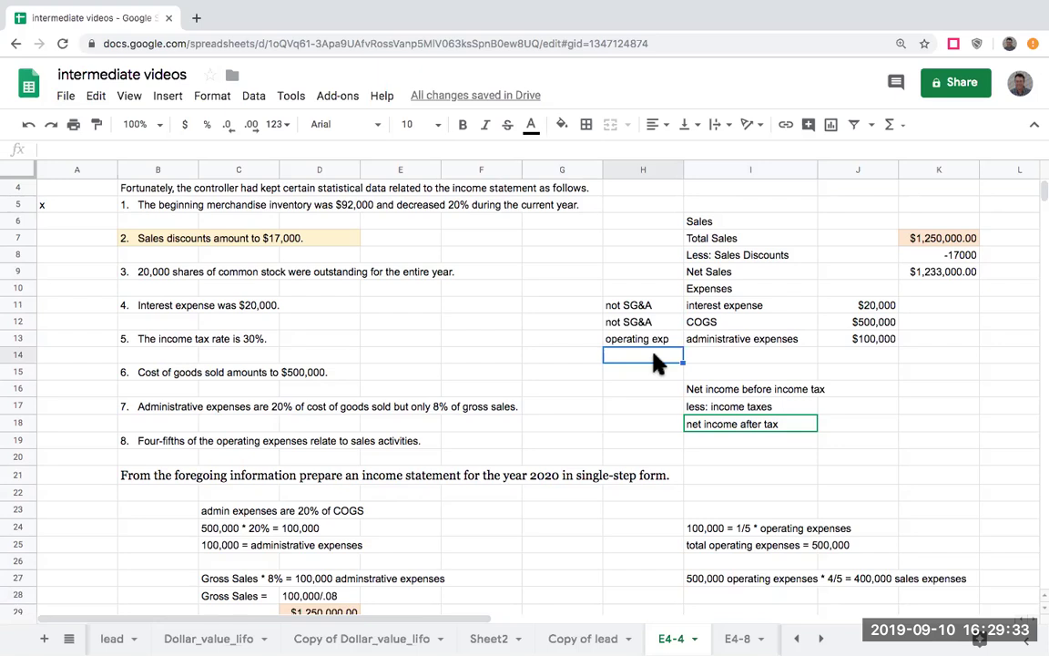
text(operating exp)
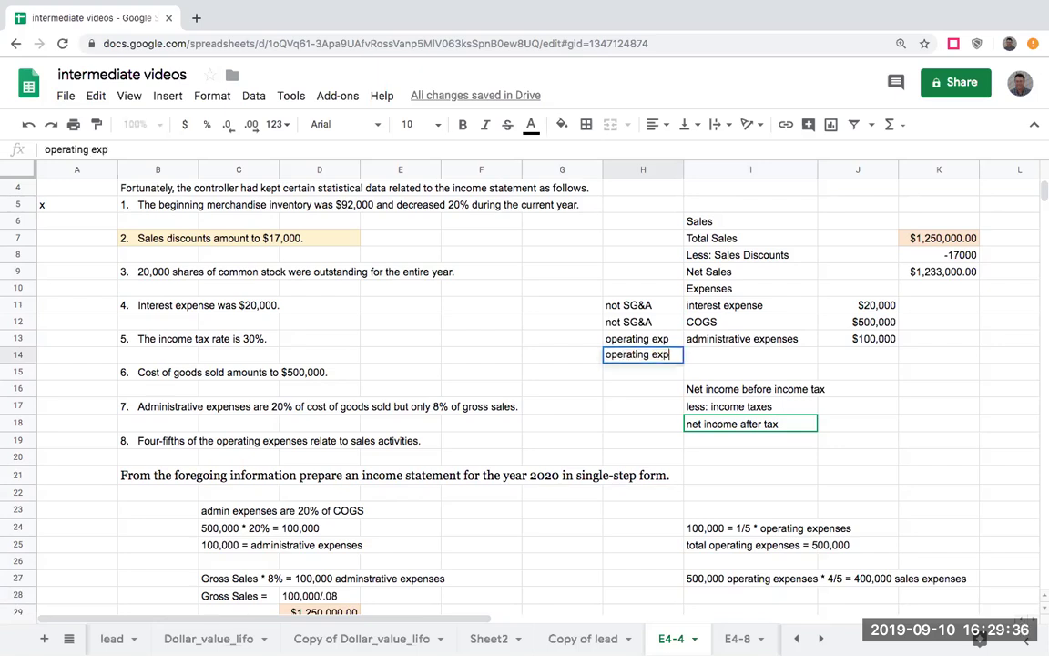
key(Tab)
text(sales )
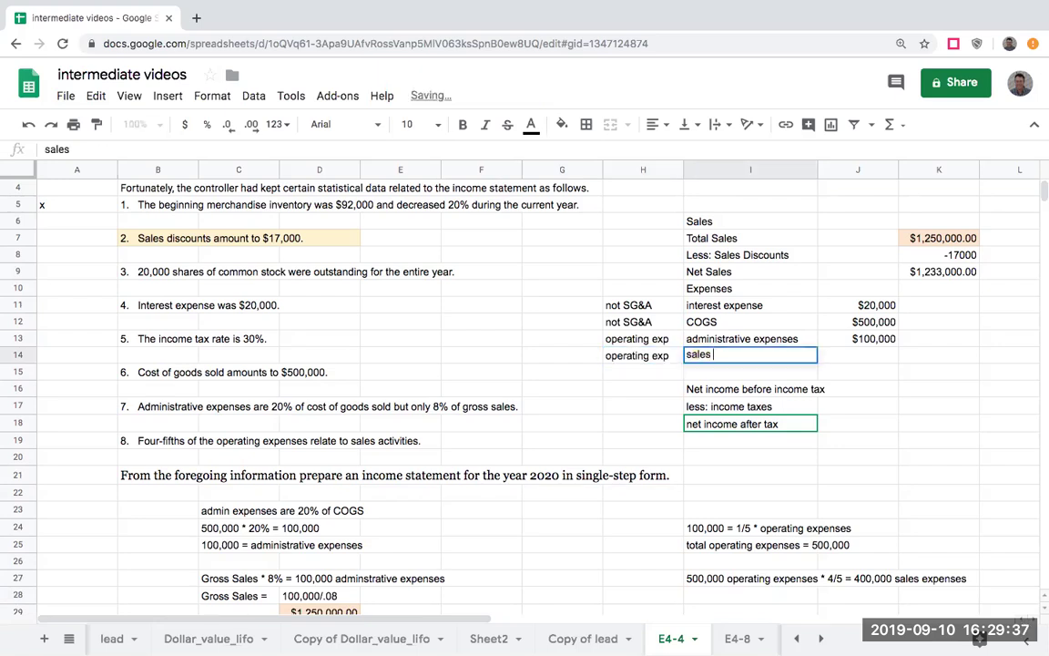
text(expense)
key(Return)
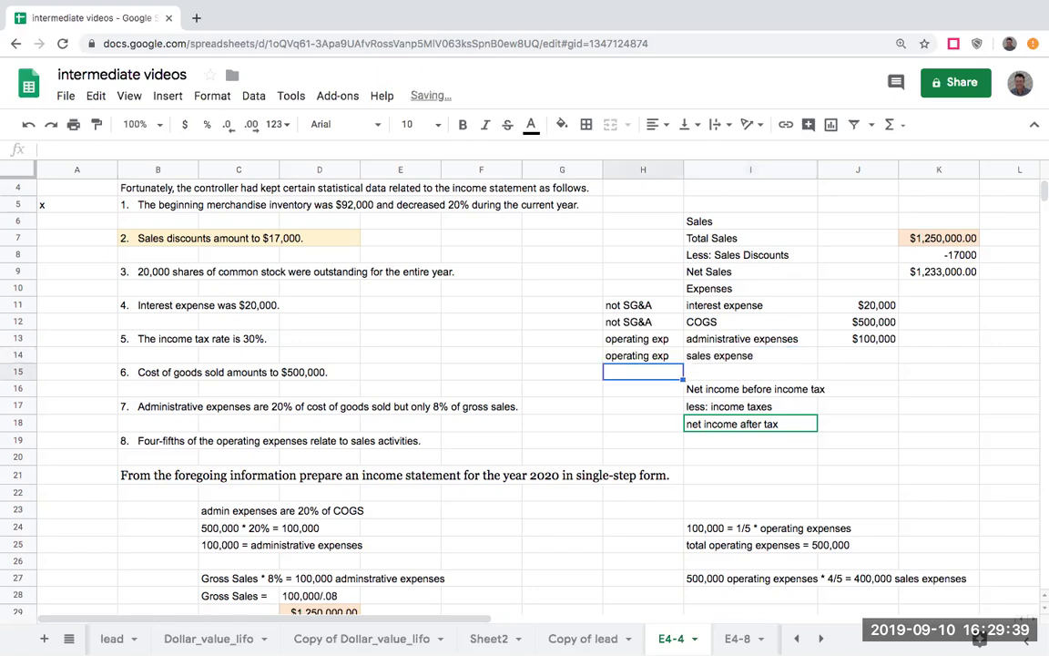
Enter 400000 as the sales expense amount in J14 and format it as currency without decimals
click(857, 356)
text(400000)
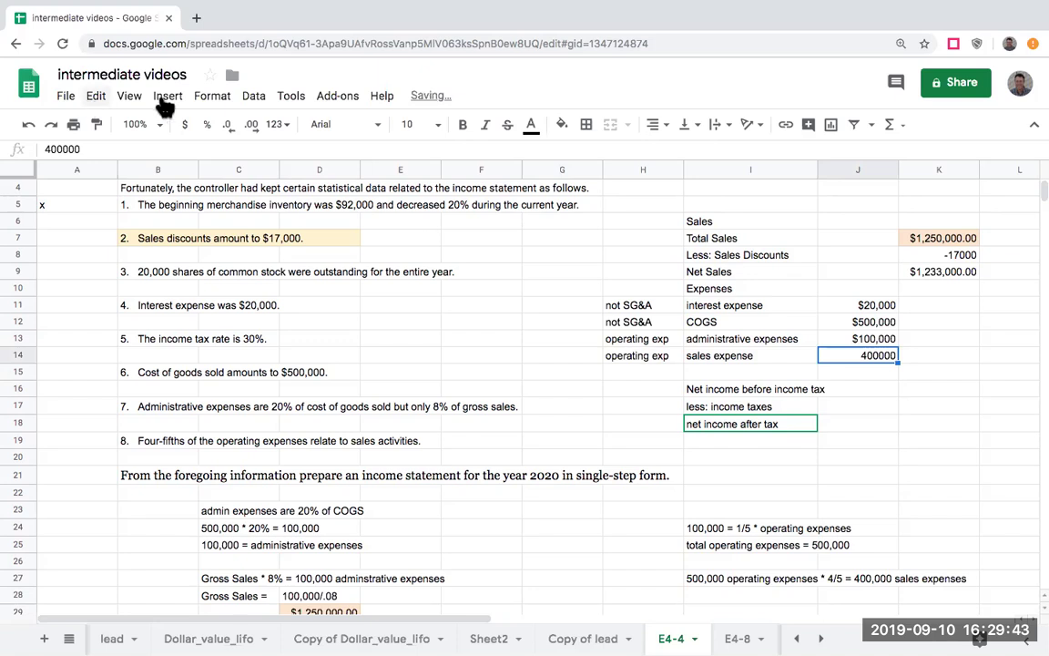
click(186, 125)
click(227, 124)
click(226, 125)
click(879, 394)
key(Up)
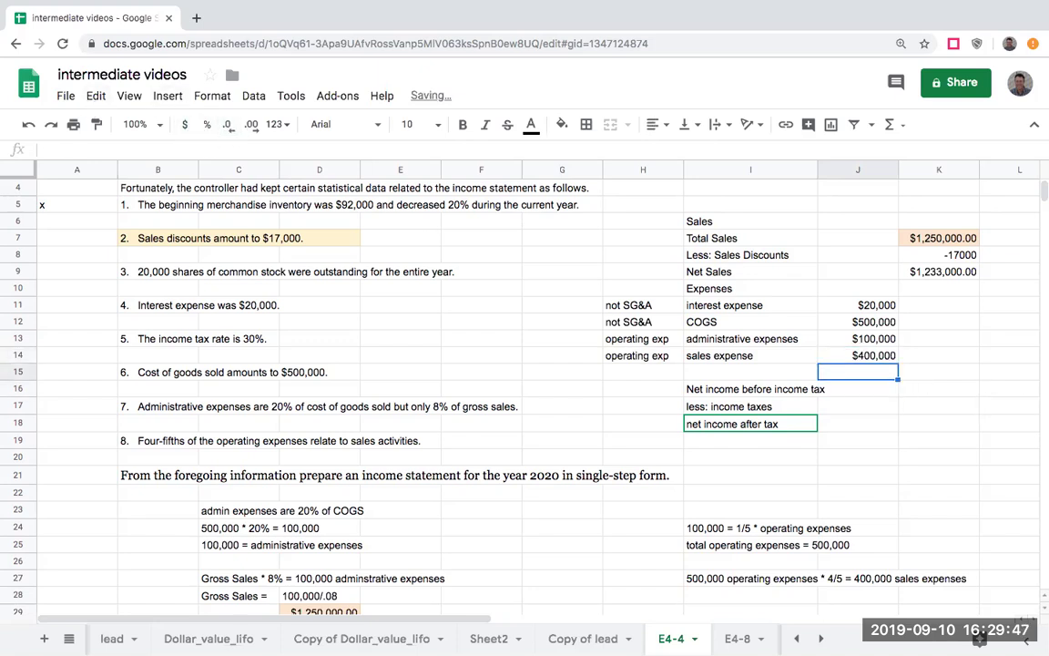
Label I15 "total expenses" below the sales expense line
key(Left)
text(total expenses)
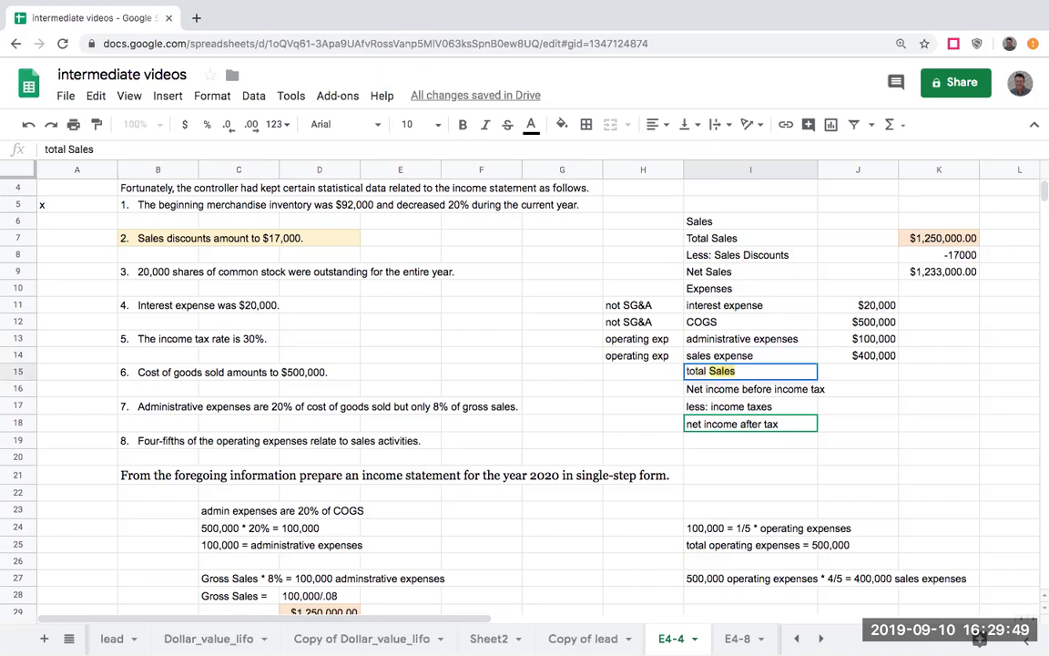
key(Tab)
Calculate total expenses in K15 with a formula adding the four expense amounts in J11 through J14
key(Tab)
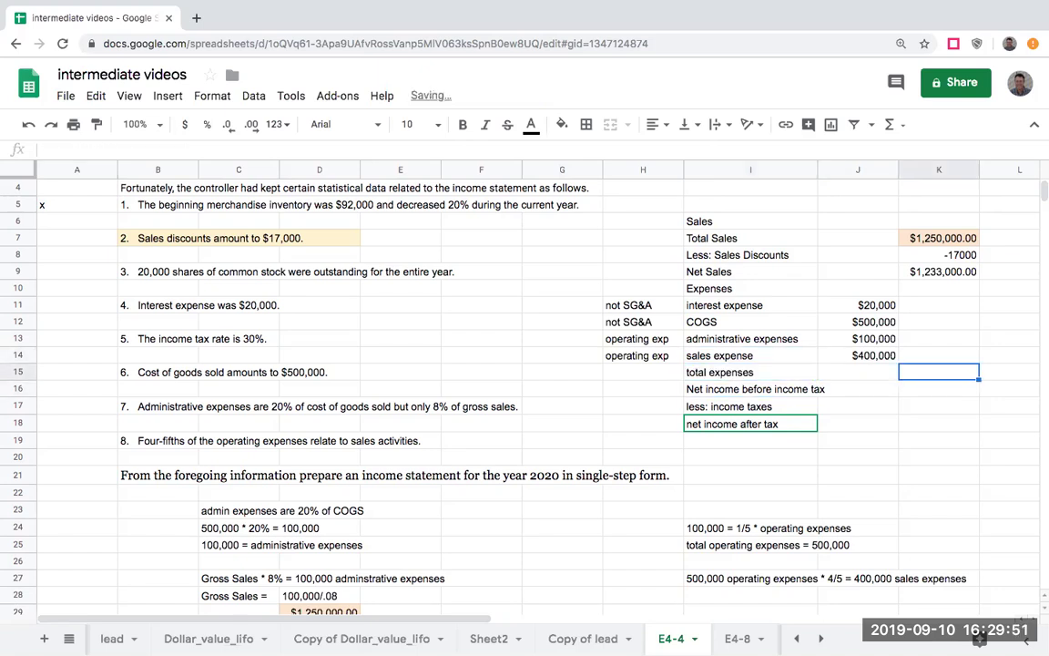
text(+)
key(Left)
key(Up)
key(Up)
key(Up)
key(Up)
text(+)
key(Left)
key(Up)
key(Up)
key(Up)
text(+)
key(Left)
key(Up)
key(Up)
text(+)
key(Left)
key(Up)
key(Return)
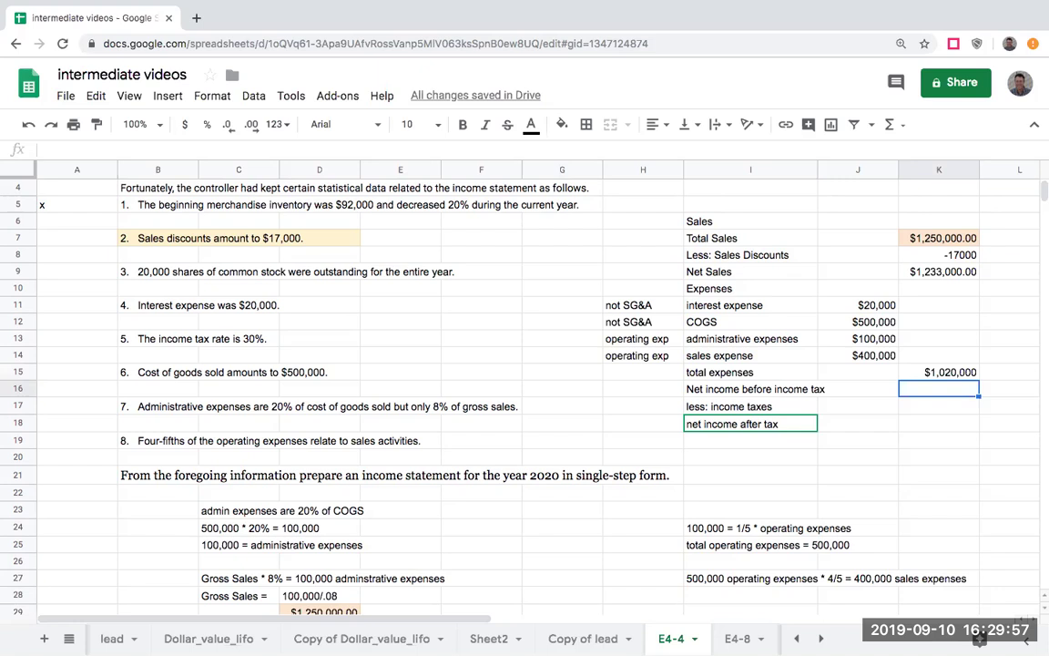
Calculate net income before income tax in K16 as net sales in K9 minus total expenses in K15
text(+)
key(Up)
key(Up)
key(Up)
key(Up)
key(Up)
key(Up)
key(Up)
text(-)
key(Up)
key(Return)
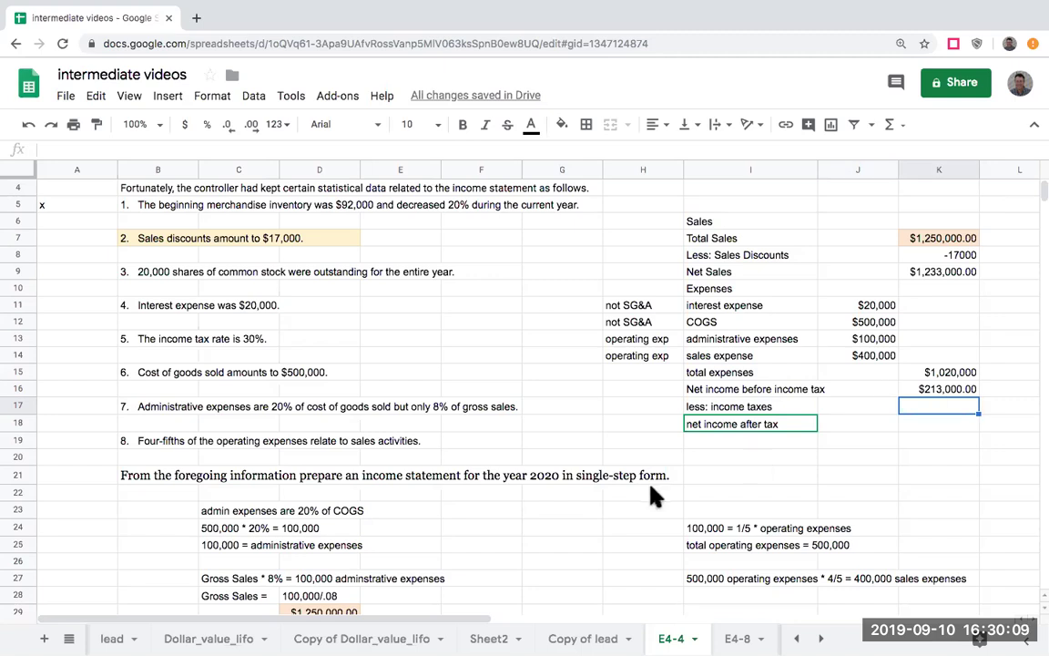
Check the income tax rate in fact 5 and enter .3 in the income taxes cell K17
click(165, 341)
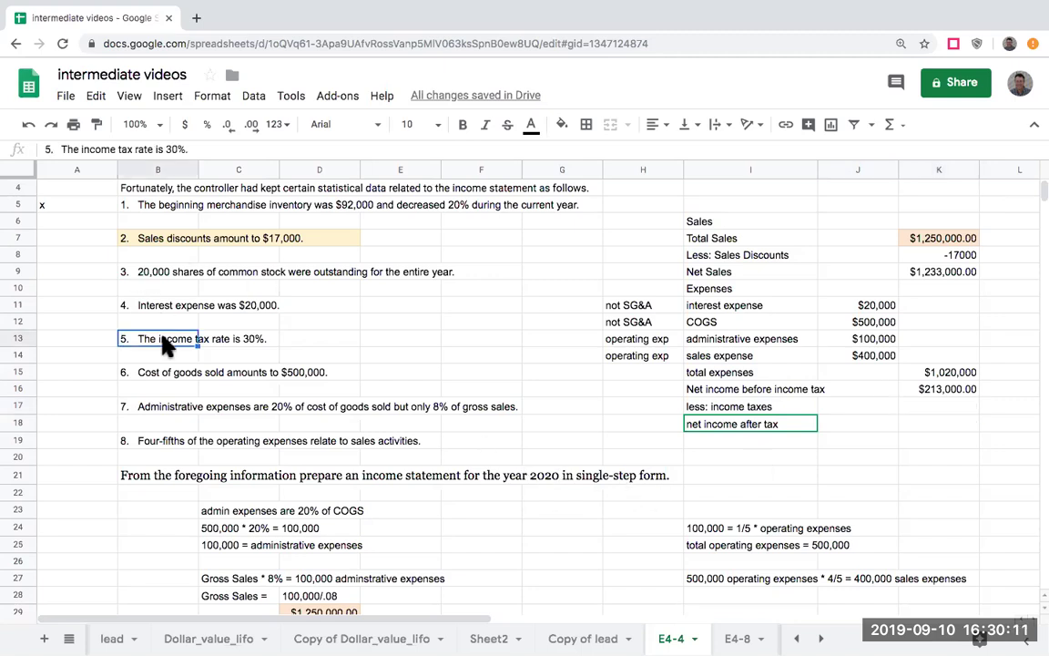
key(Right)
key(Up)
key(Right)
key(Right)
key(Right)
key(Right)
key(Right)
key(Down)
key(Down)
key(Right)
key(Down)
key(Down)
key(Down)
key(Right)
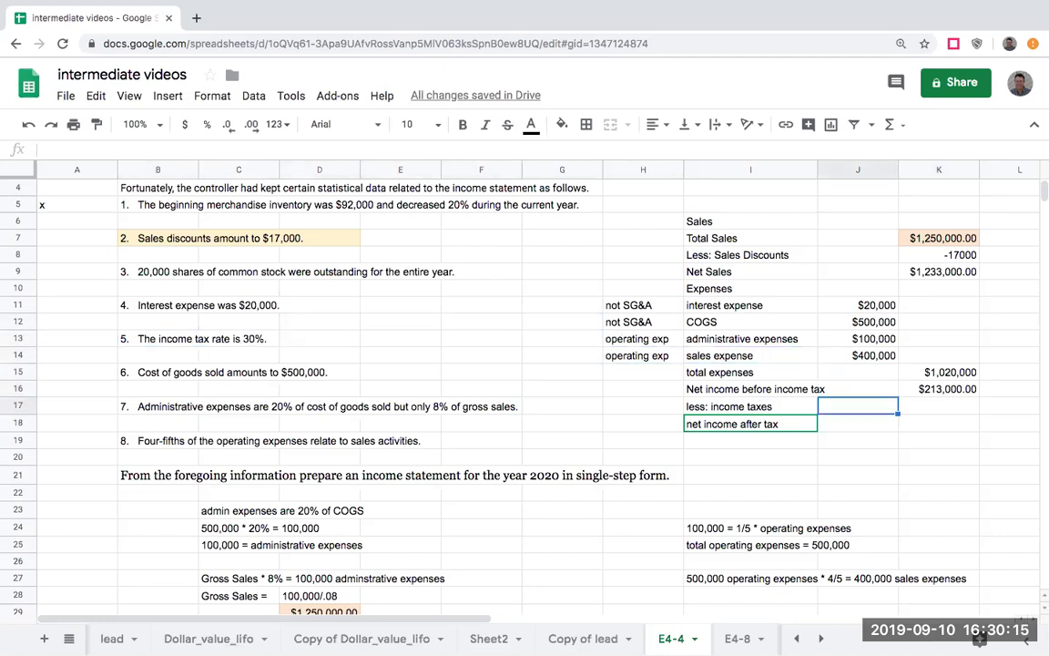
key(Right)
text(.3)
key(Return)
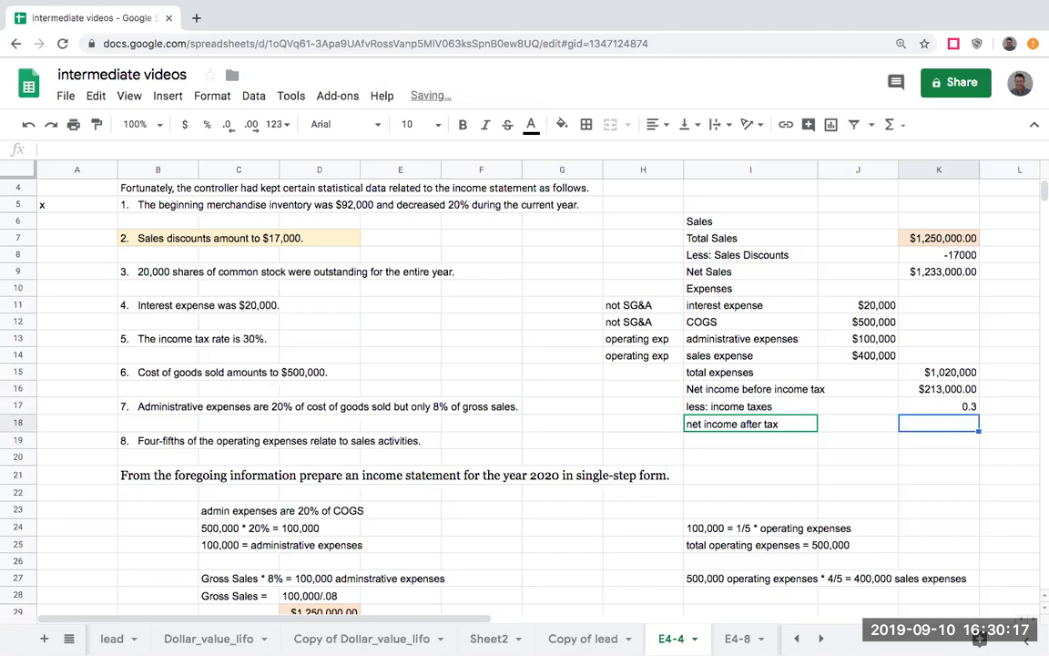
text(+)
key(Up)
key(Up)
key(Down)
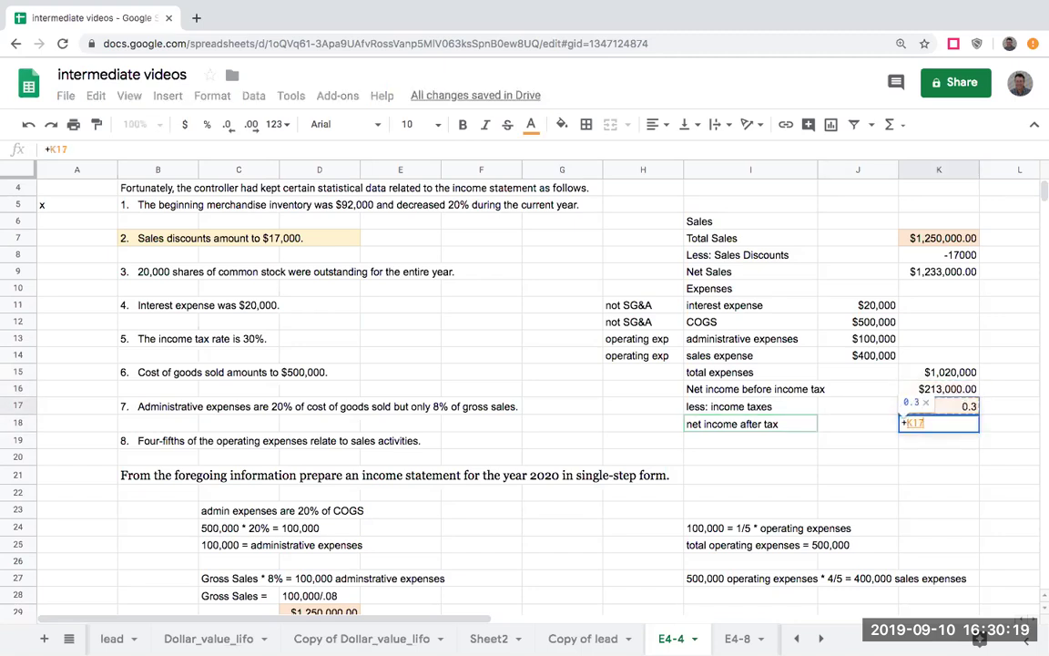
key(Escape)
Calculate income taxes in K17 as net income before income tax in K16 times .3
key(Left)
key(Up)
key(Right)
text(+)
key(Up)
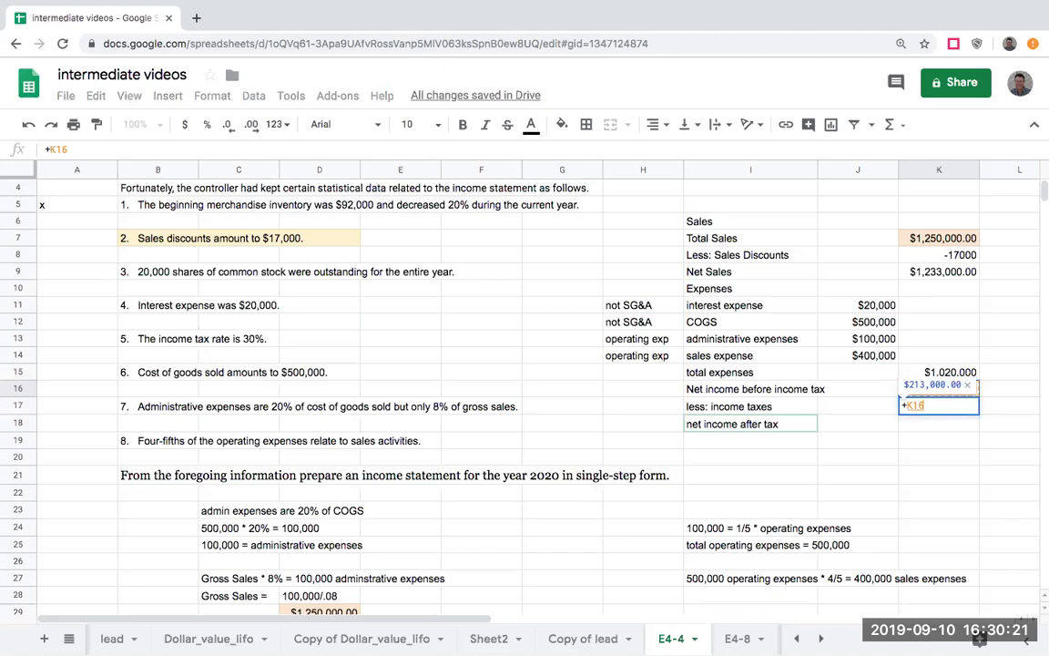
text(*.3)
key(Return)
key(Up)
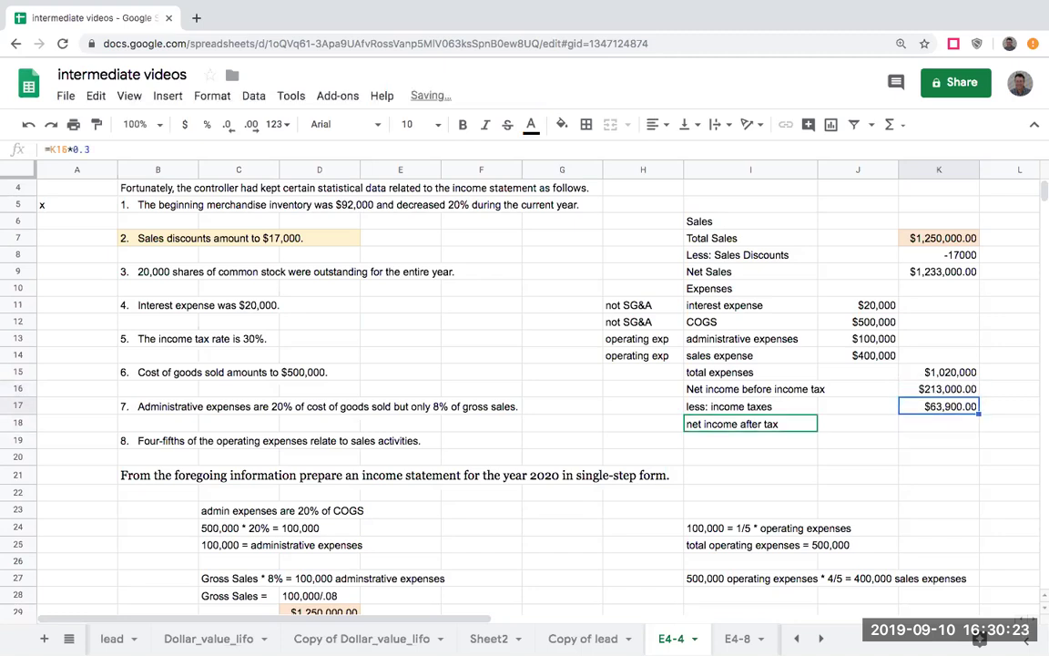
Note the tax calculation 213000*.3 as text in L17 beside the income taxes amount
key(Right)
text(213000*.3)
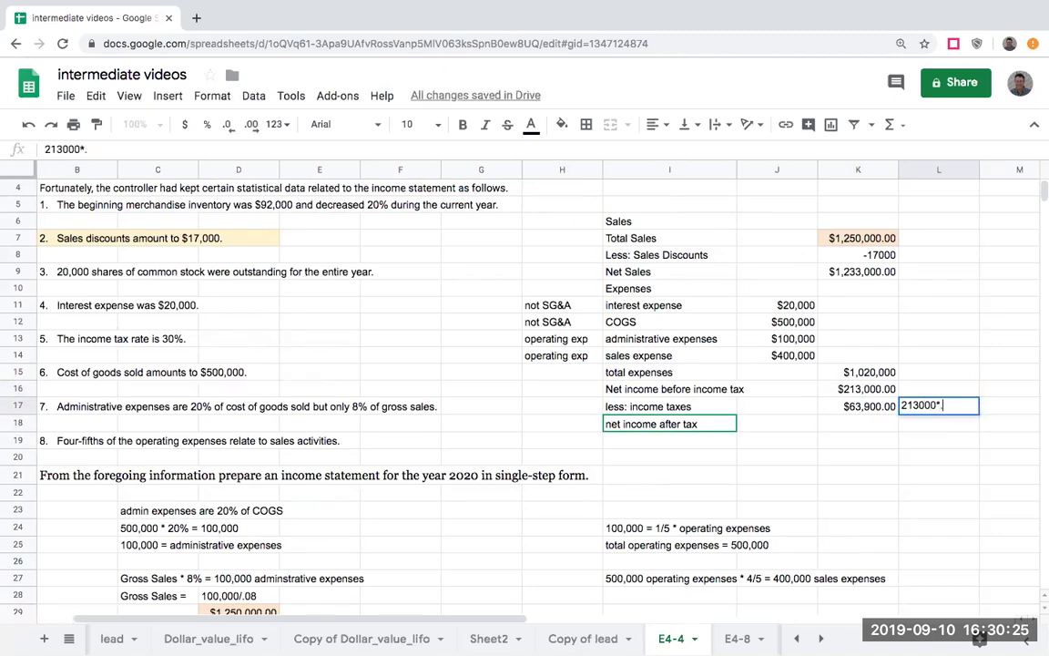
key(Return)
Calculate net income after tax in K18 as net income before income tax in K16 minus income taxes in K17
key(Left)
text(+)
key(Up)
key(Up)
text(-)
key(Up)
key(Return)
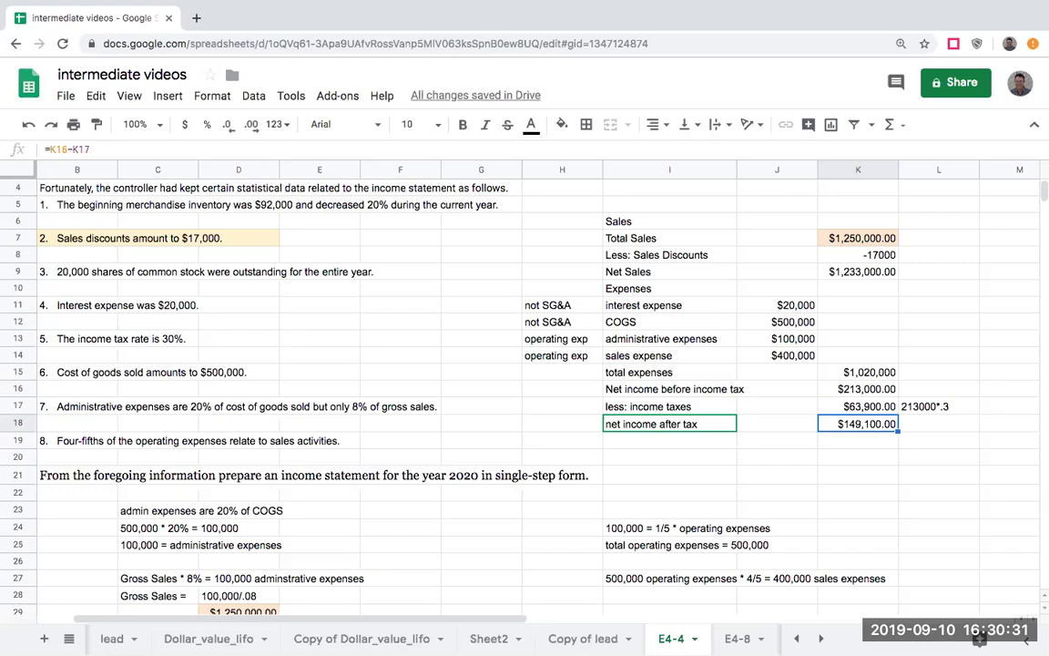
Review the net income after tax row and the requirement in B21 on the statement's year and form
key(Left)
key(Left)
key(Right)
key(Left)
key(Left)
key(Left)
key(Left)
key(Left)
key(Left)
key(Left)
key(Left)
key(Left)
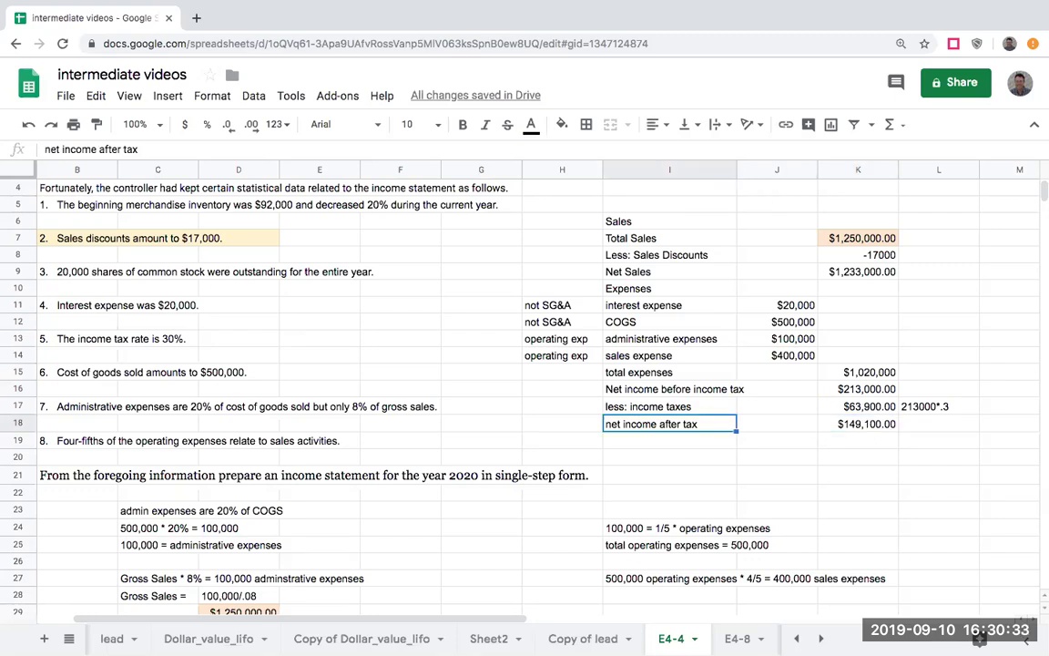
key(Down)
key(Down)
key(Down)
key(Right)
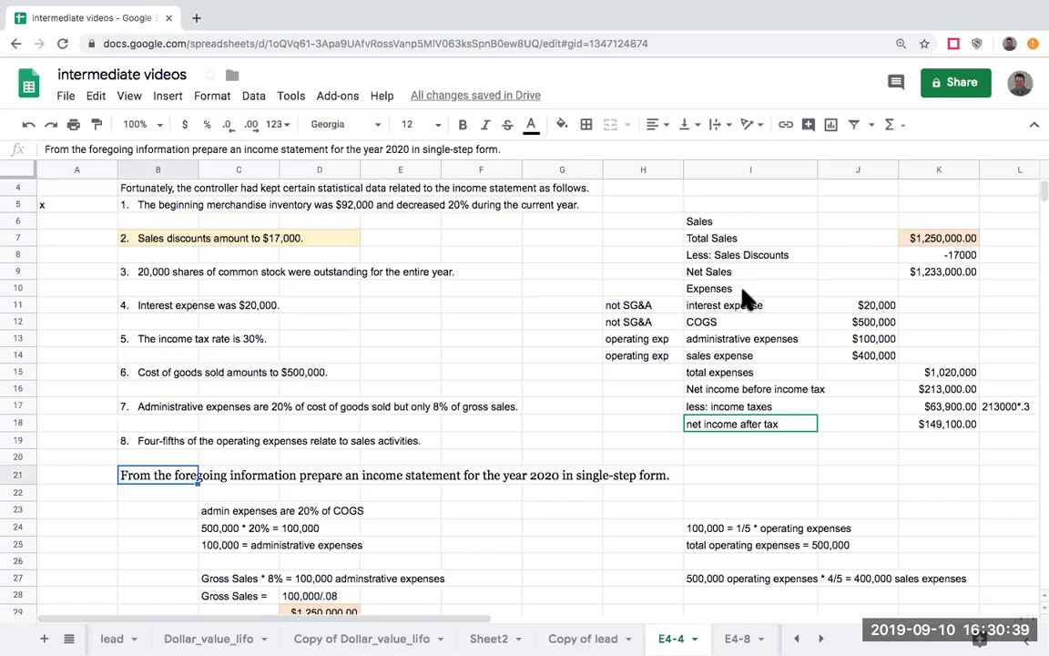
Enter the company name "LeRoi Jones, Inc." in I3 as the first heading line above the income statement
scroll(592, 346, up, 1)
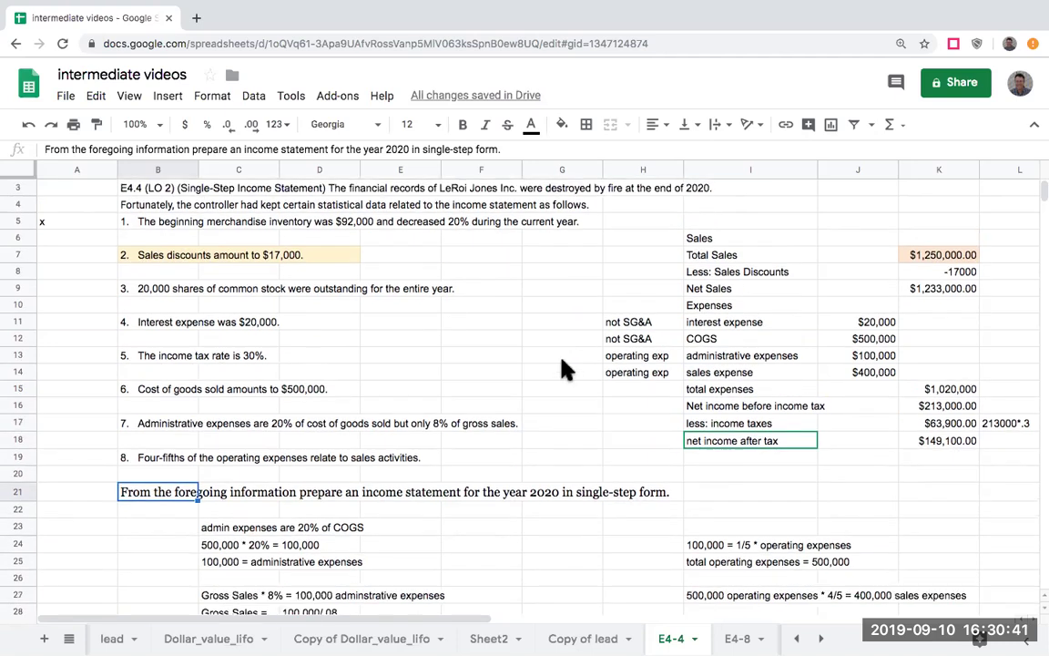
scroll(783, 245, up, 2)
click(796, 235)
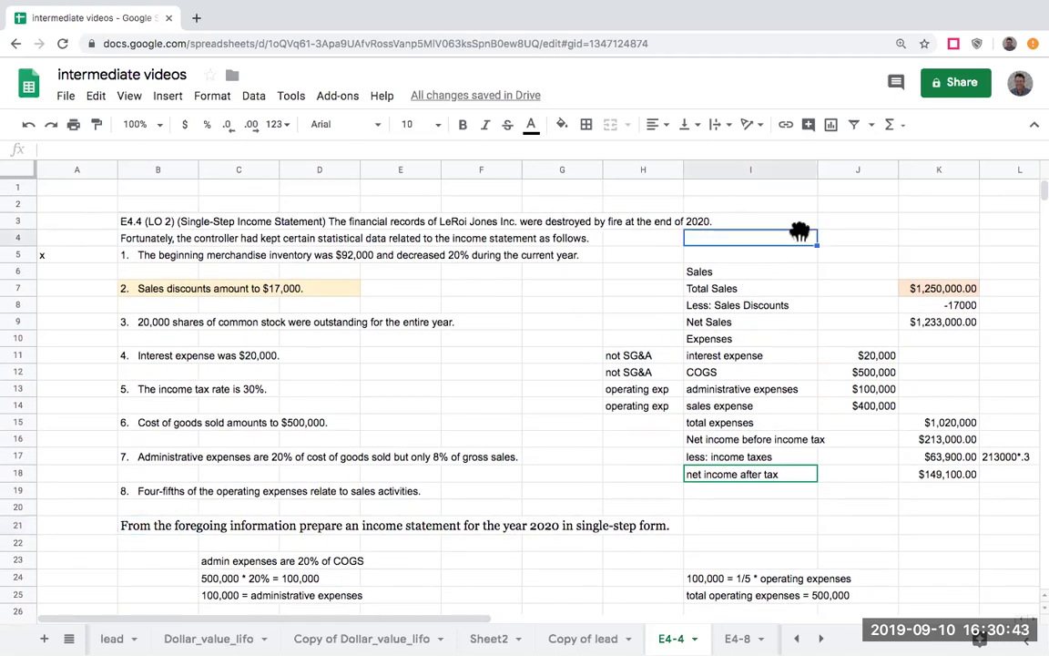
click(751, 220)
text(L:eRoi)
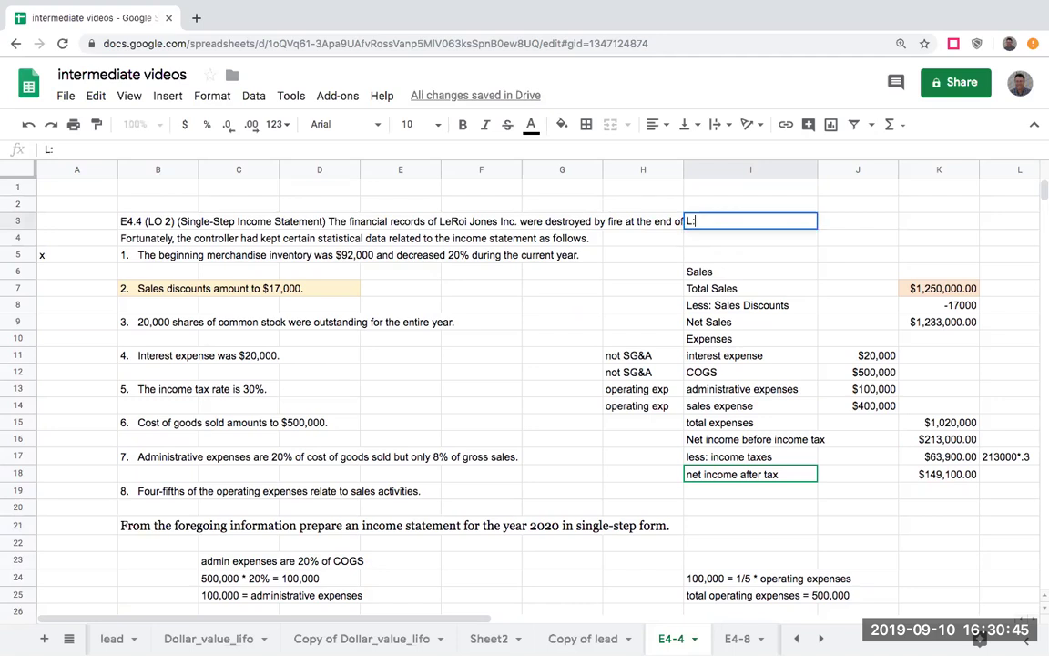
key(BackSpace)
key(BackSpace)
key(BackSpace)
key(BackSpace)
key(BackSpace)
text(eRoi Jones, Inc.)
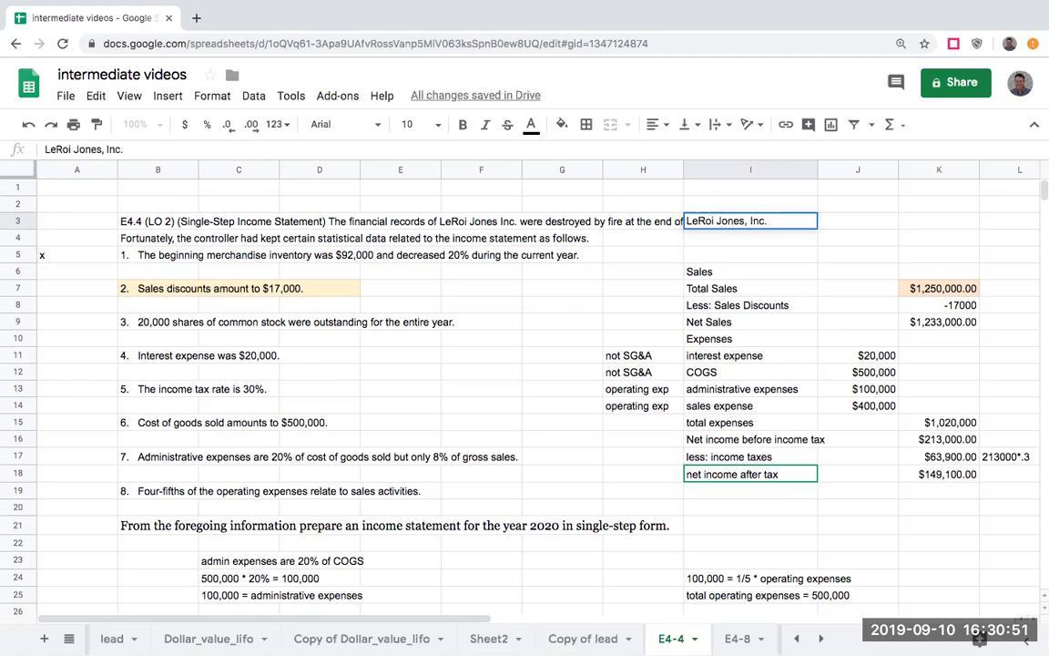
key(Return)
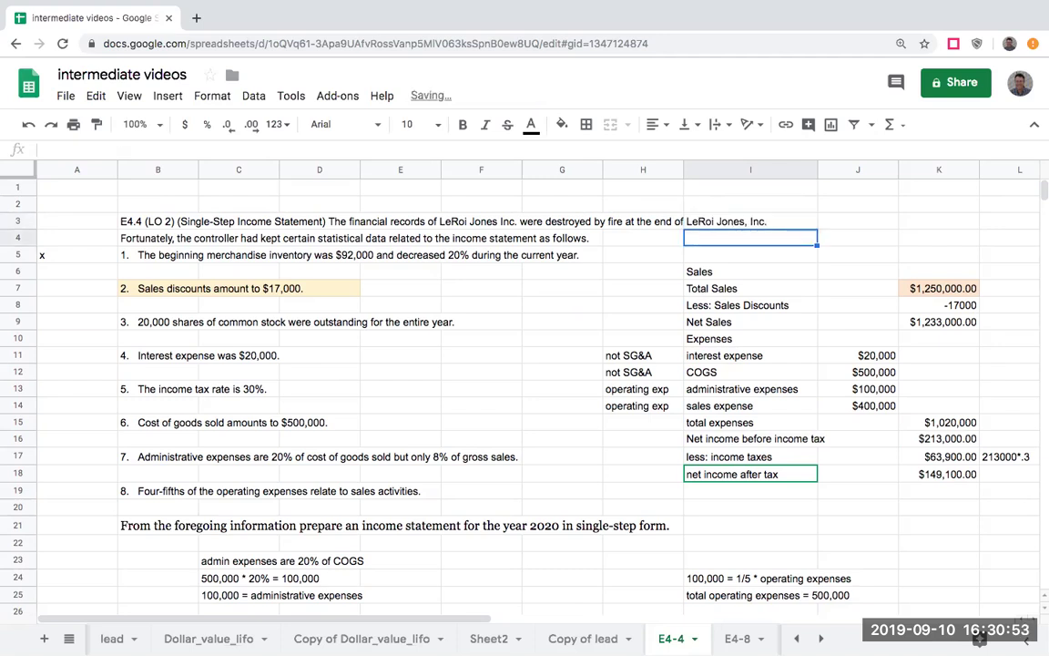
Add the heading lines "Income Statement" in I4 and "For the year ended 12/3120" in I5
text(Income Statement)
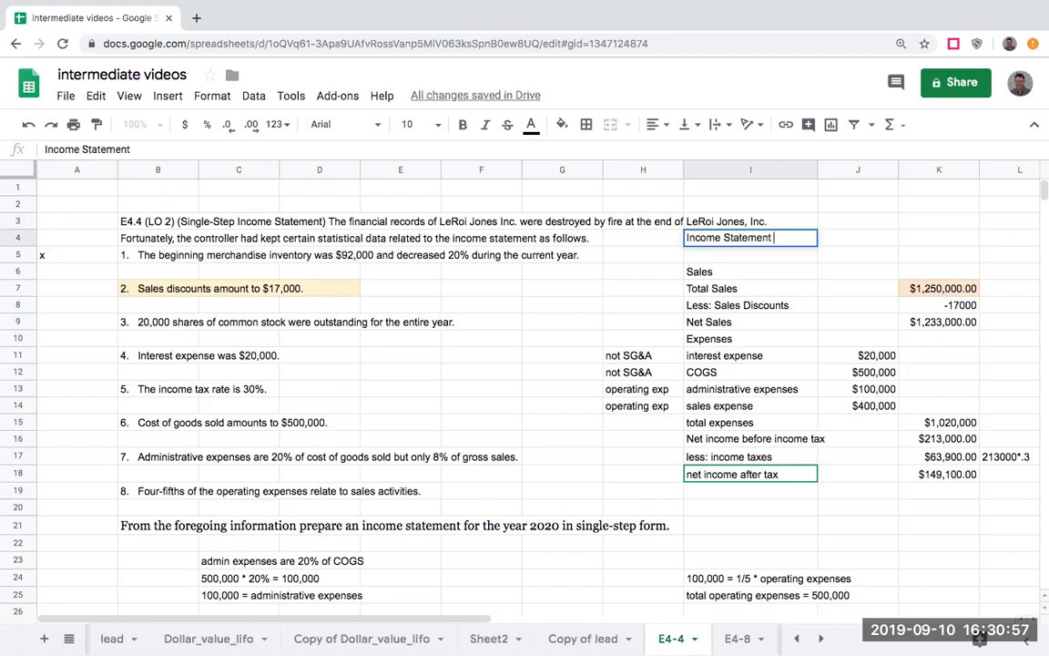
key(Return)
text(For the year end)
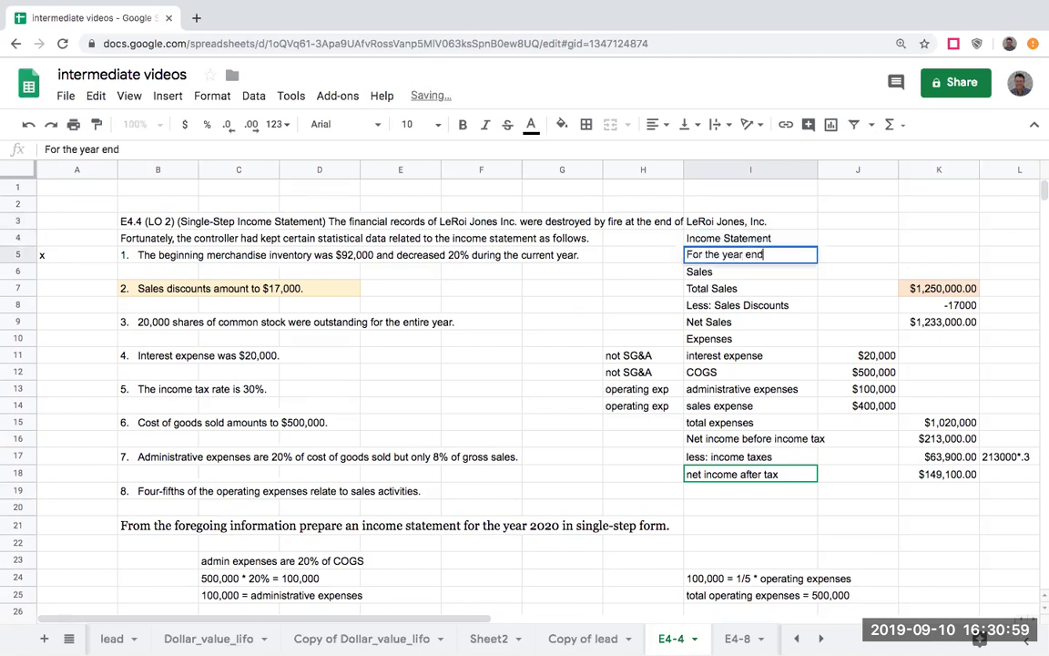
text(ed 12/312)
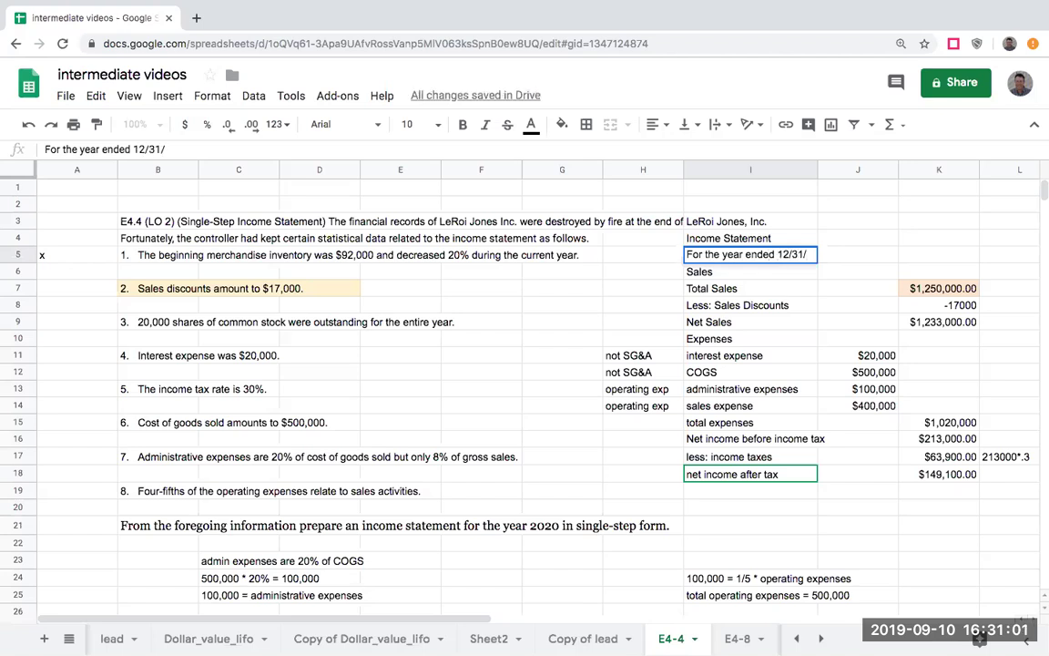
text(0)
key(Return)
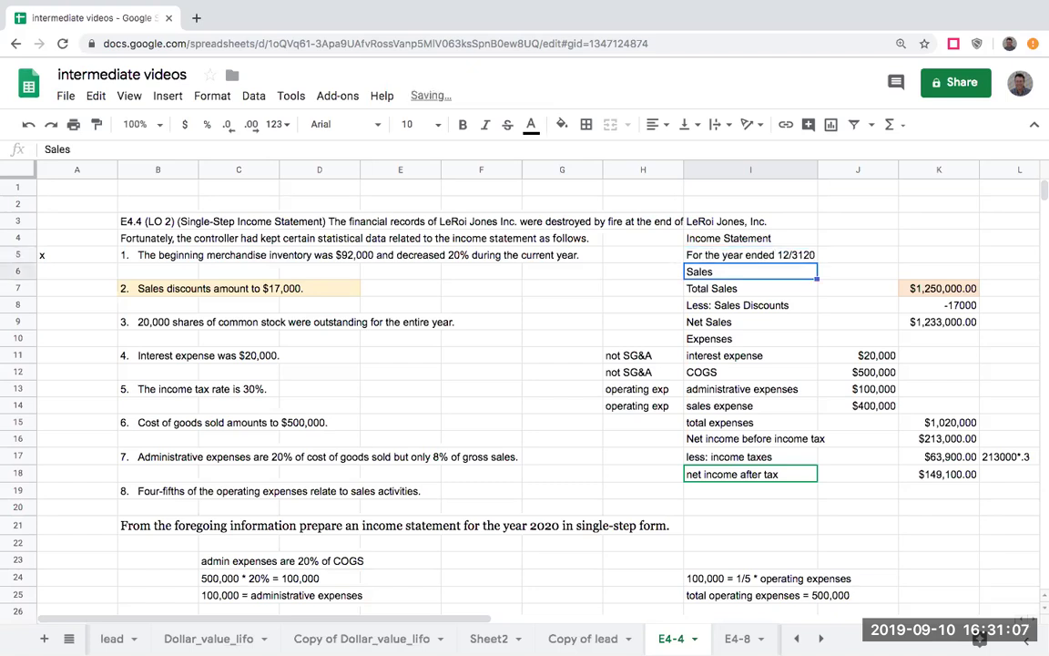
click(745, 494)
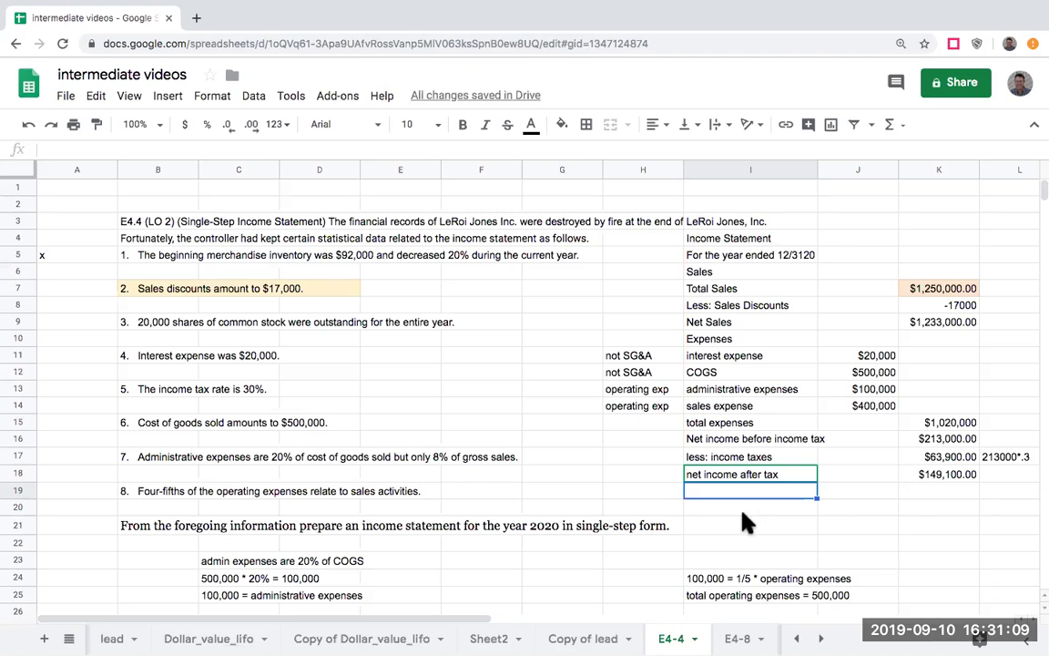
click(742, 511)
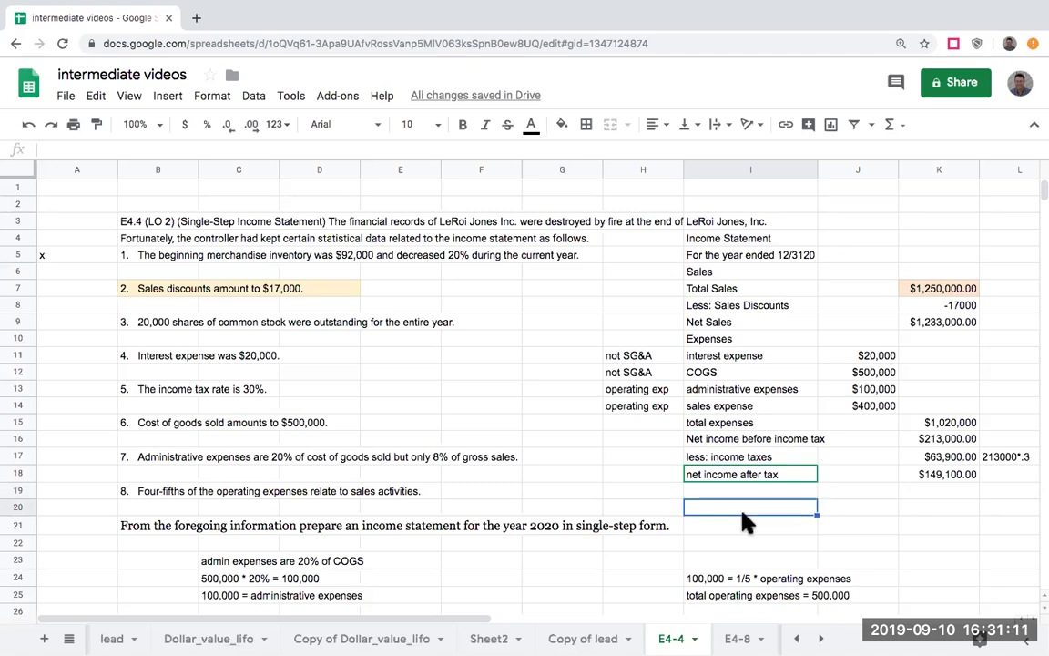
click(748, 496)
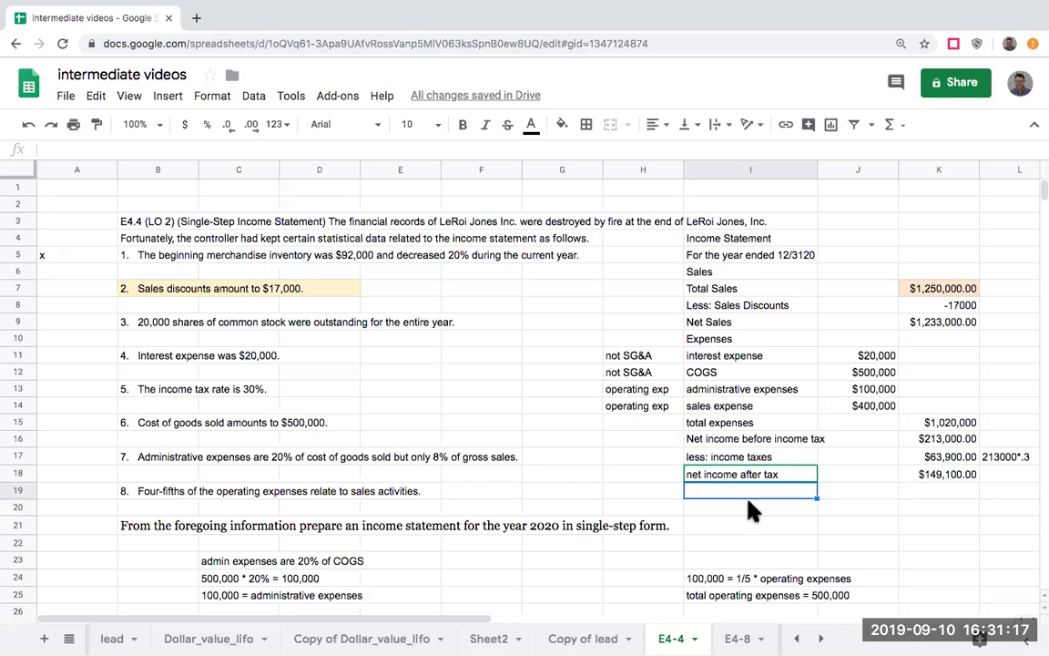
scroll(379, 463, down, 5)
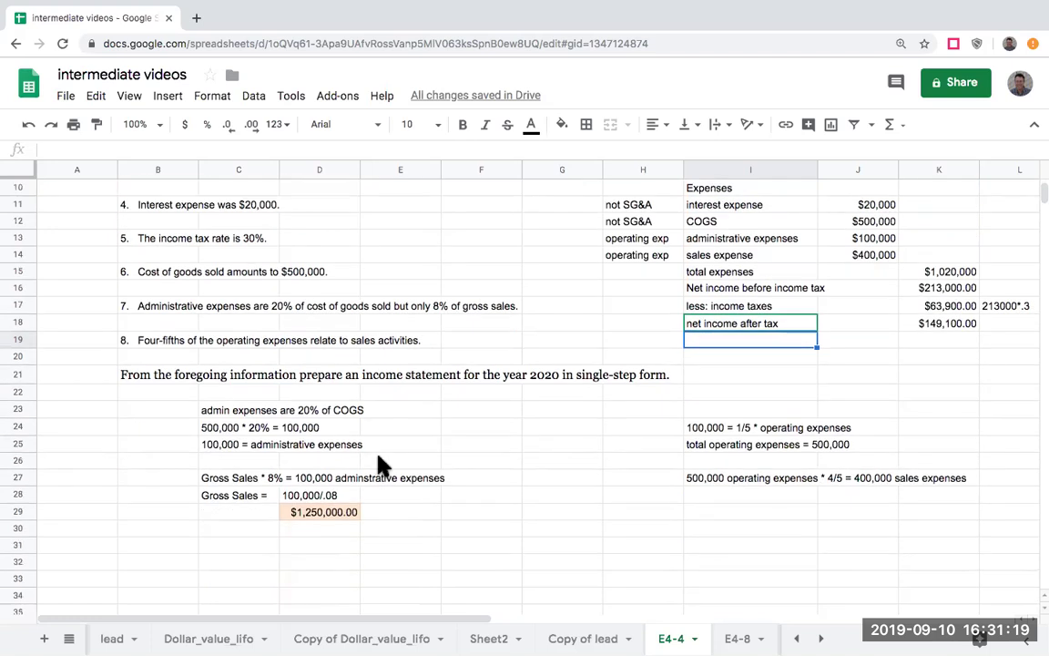
scroll(379, 463, up, 5)
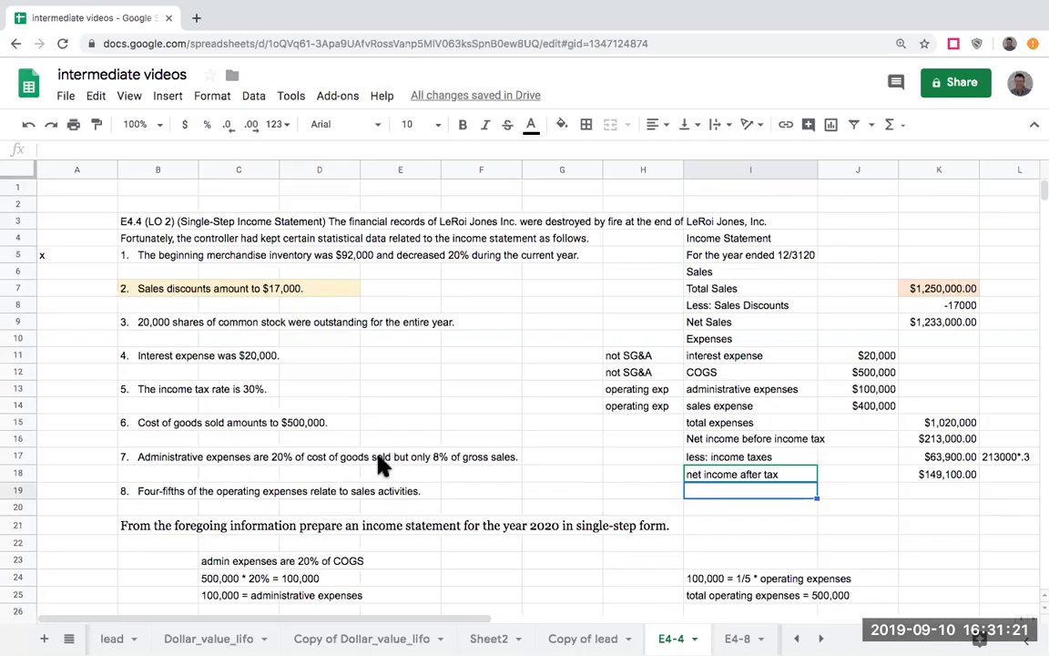
Label I20 "net income after tax" and link J20 to the net income amount in K18
click(726, 514)
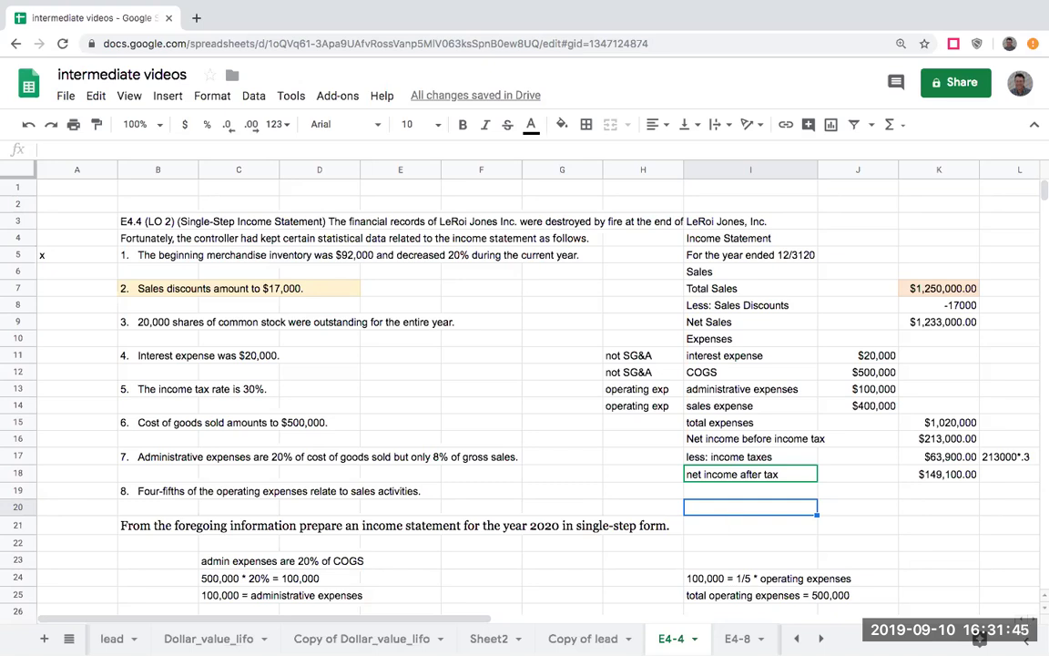
text(net income after tax)
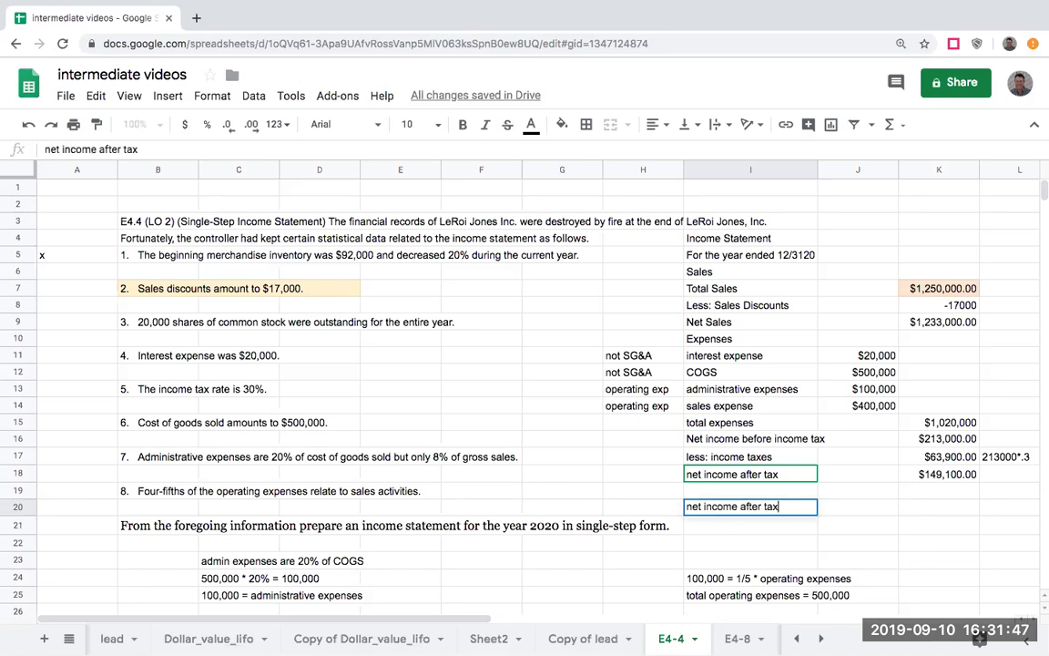
key(Tab)
text(=K18)
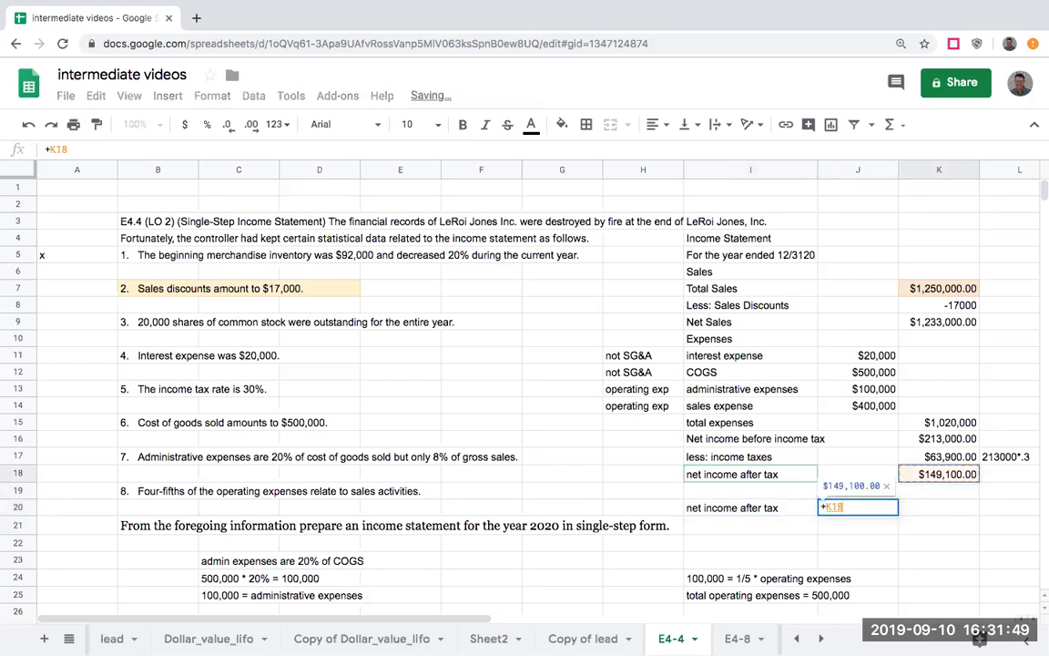
key(Return)
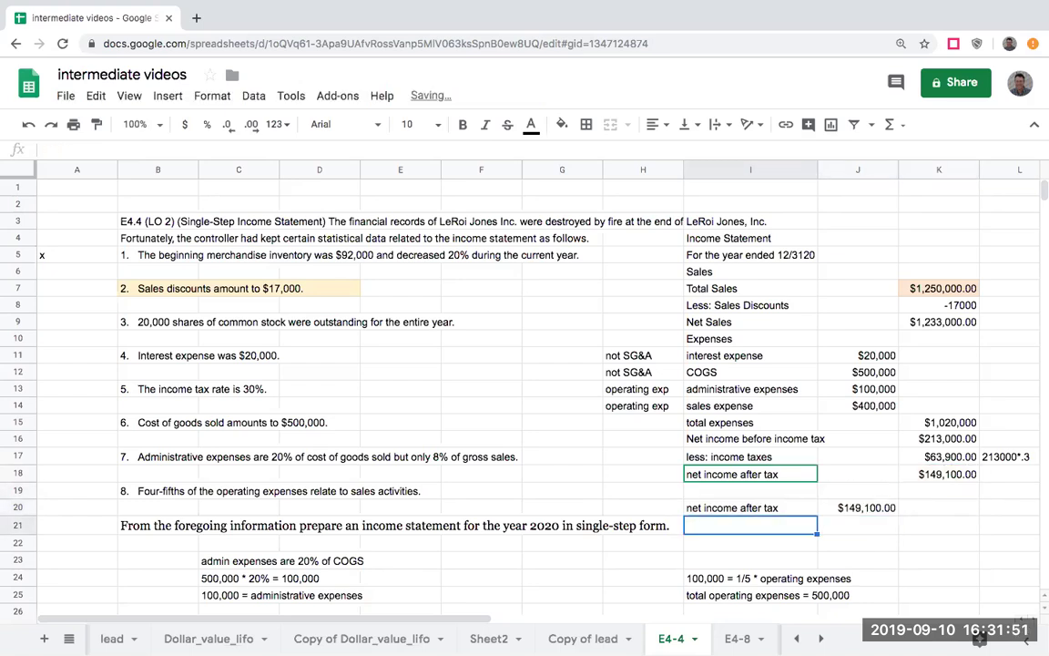
Label I21 "average common sh o/s" and enter 20000 shares in J21
text(aver)
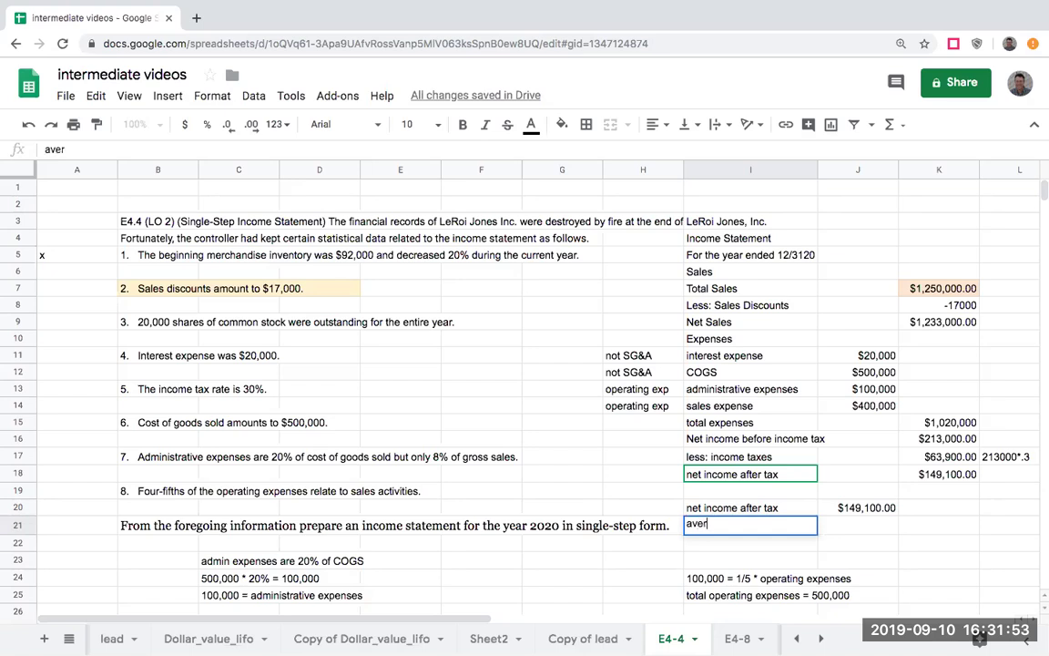
text(age common sh o/s)
key(Tab)
text(20000)
key(Return)
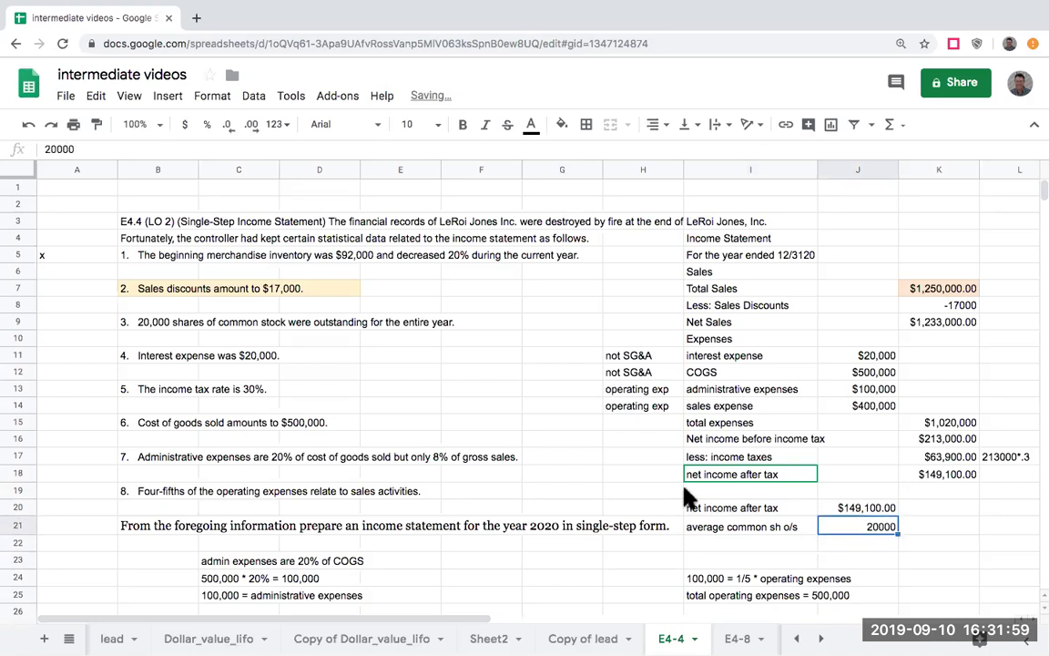
Add a bottom border under the net income after tax label and amount in I20:J20 as a fraction line
drag(721, 508, 845, 506)
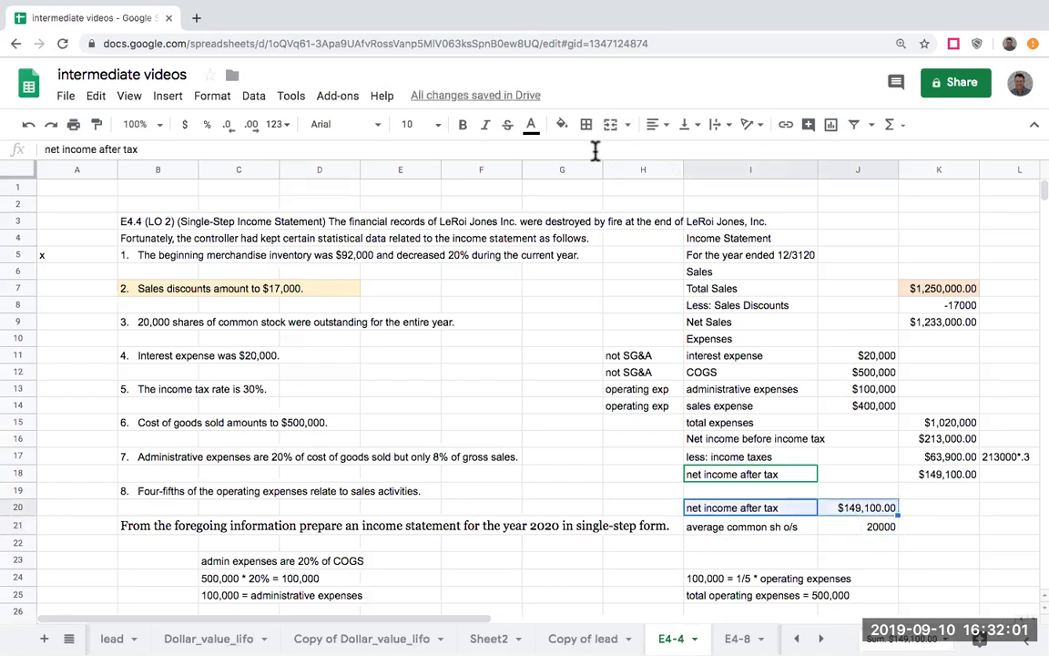
click(586, 124)
click(658, 177)
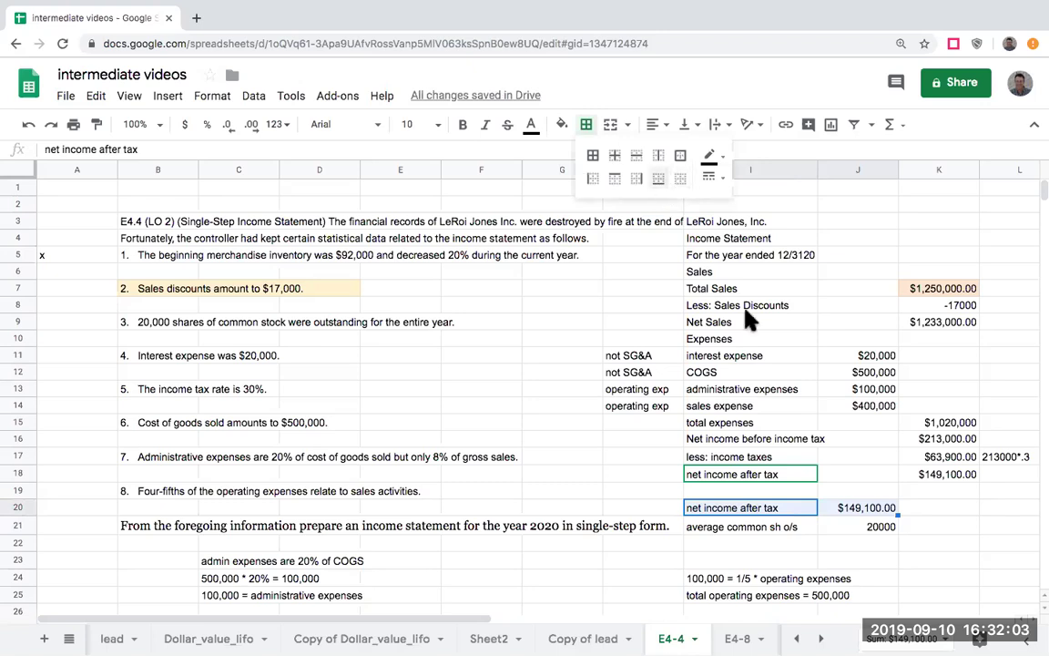
Calculate earnings per share in K20 by dividing net income after tax in J20 by the average common shares in J21
click(932, 513)
text(+J20)
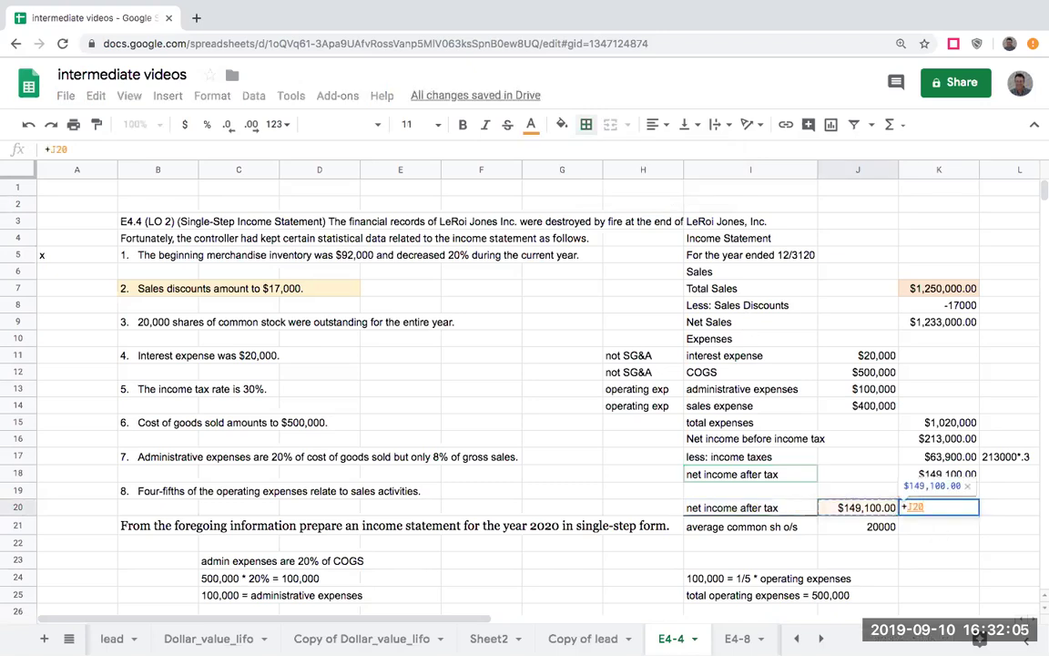
text(/J21)
key(Return)
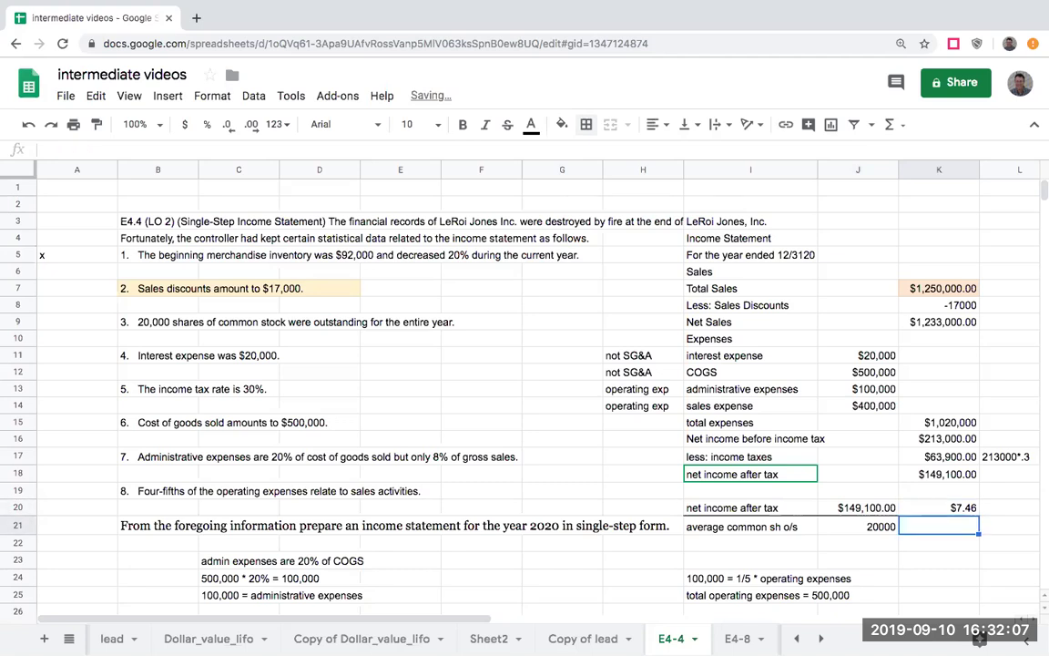
click(858, 527)
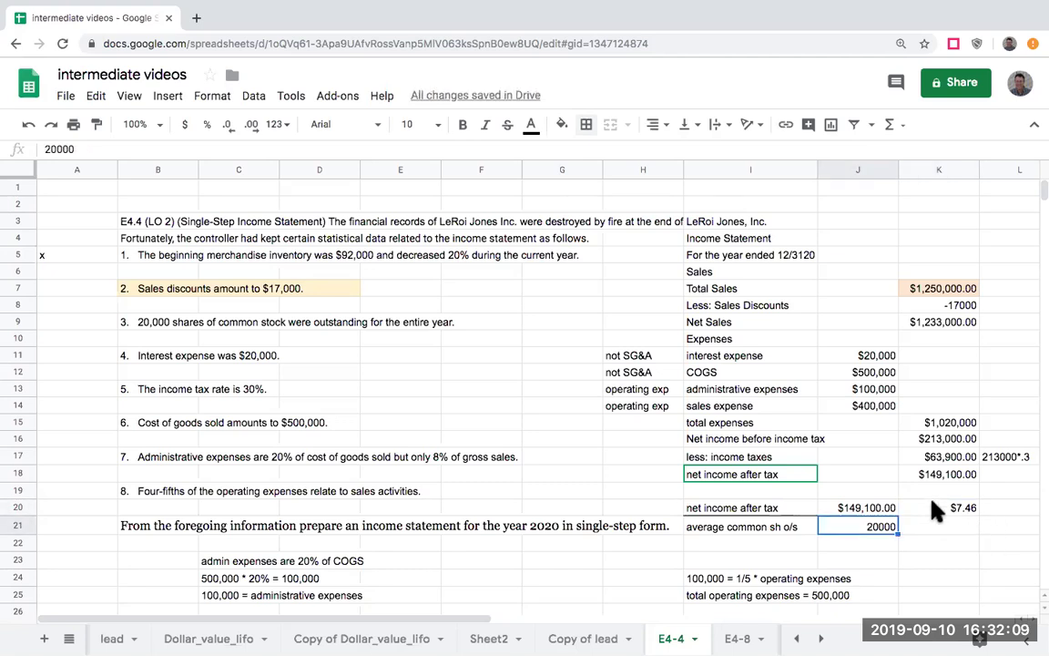